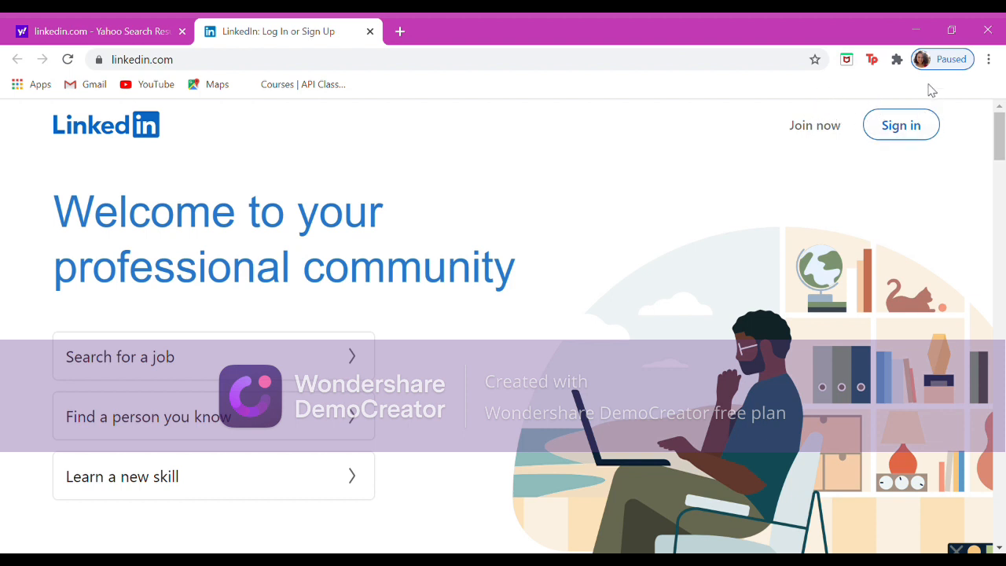
Start joining LinkedIn by entering an email address and a password of 6 or more characters.
left_click(799, 127)
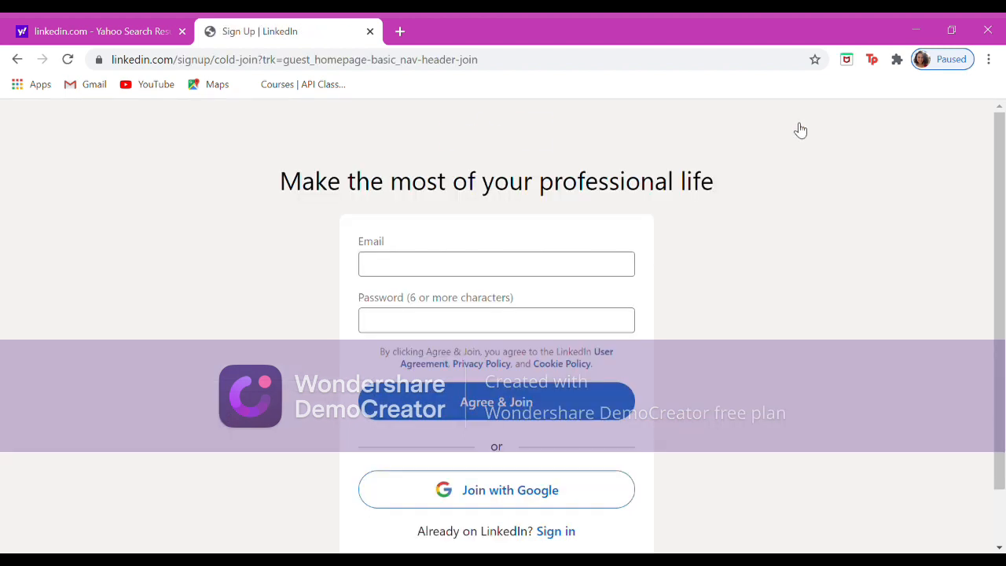
scroll(711, 273, "down", 1)
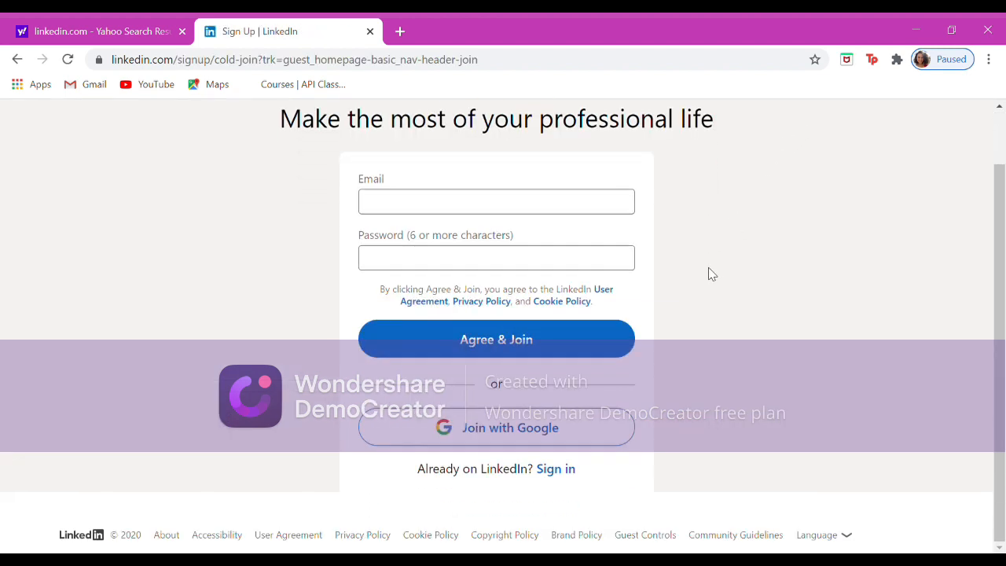
scroll(683, 311, "up", 1)
left_click(617, 258)
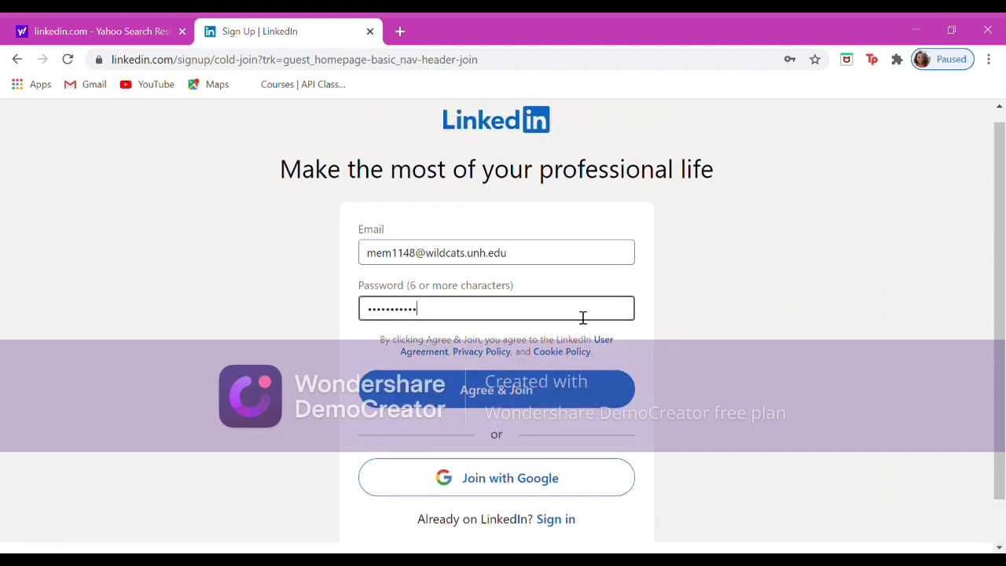
key("Return")
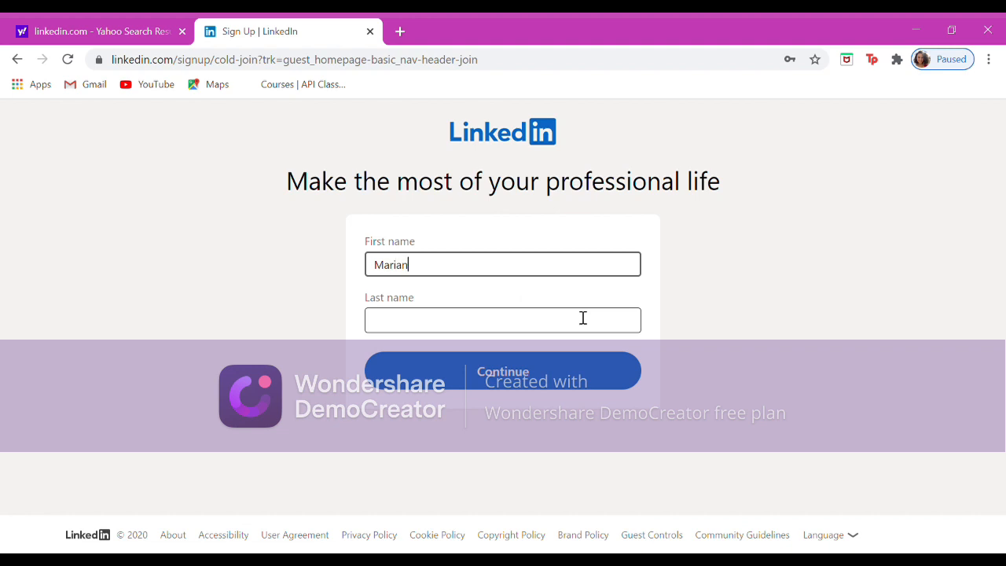
Enter the account holder's first and last name and continue the sign-up.
left_click(583, 317)
type("Miller")
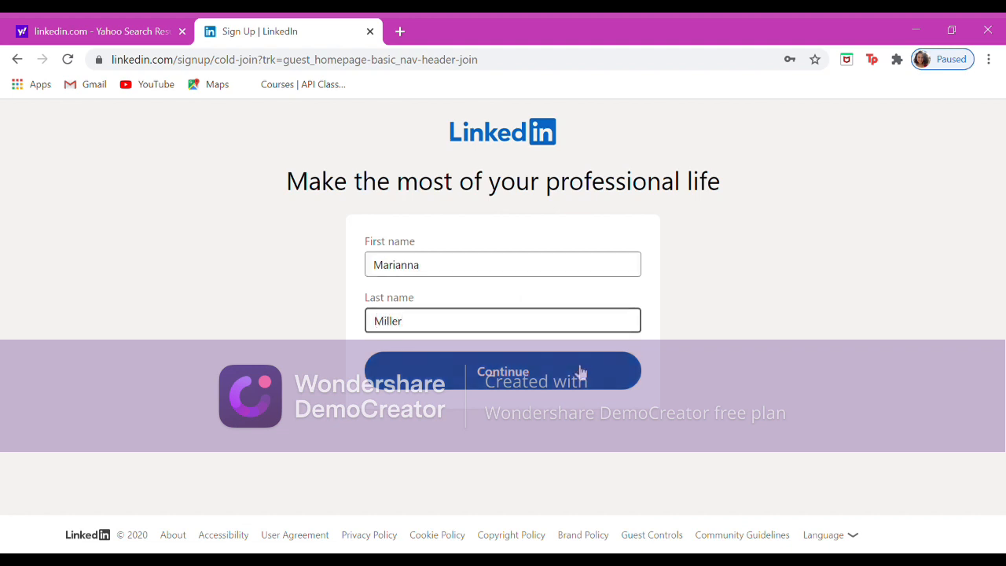
left_click(579, 371)
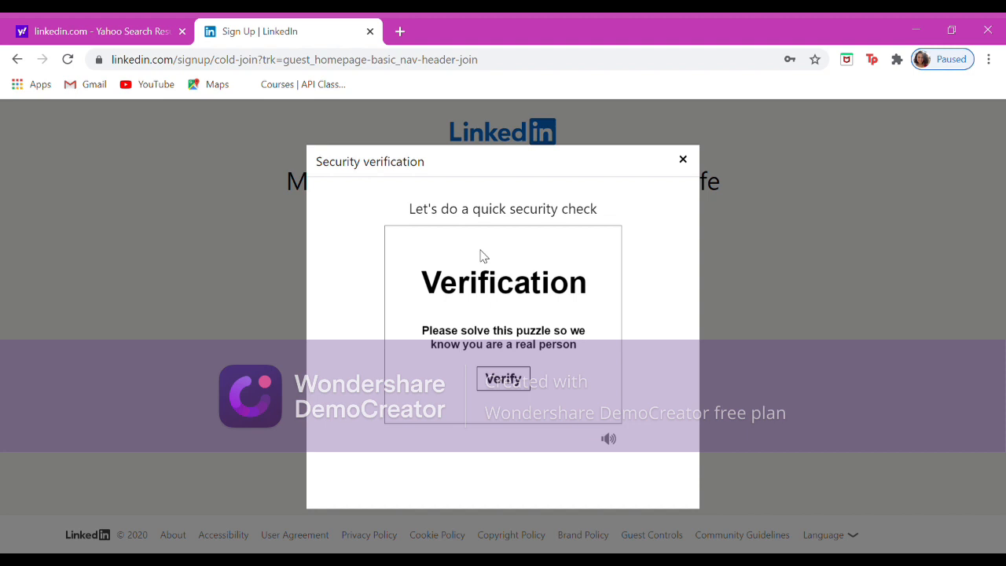
Complete the security verification by choosing the image that is the correct way up.
left_click(519, 377)
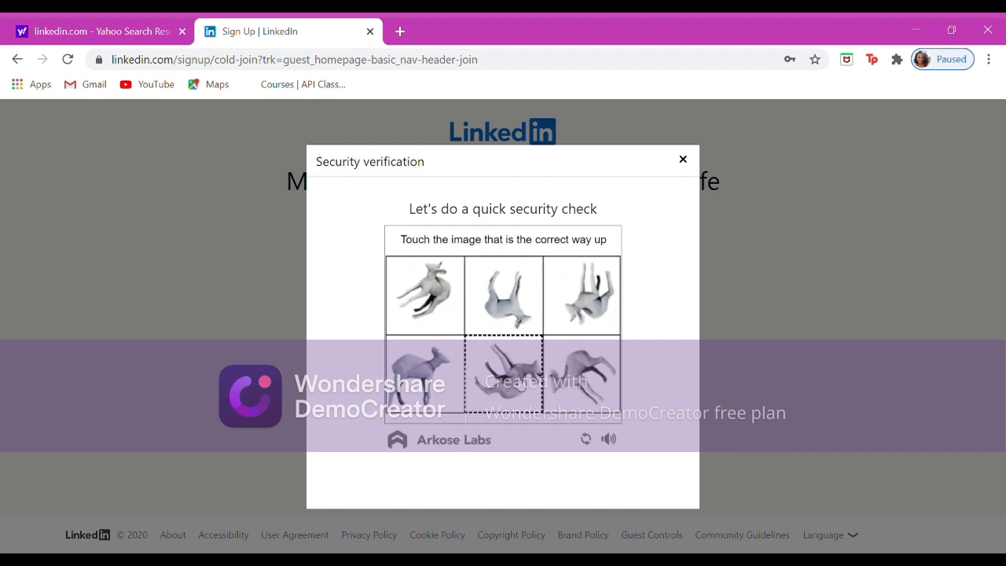
left_click(445, 371)
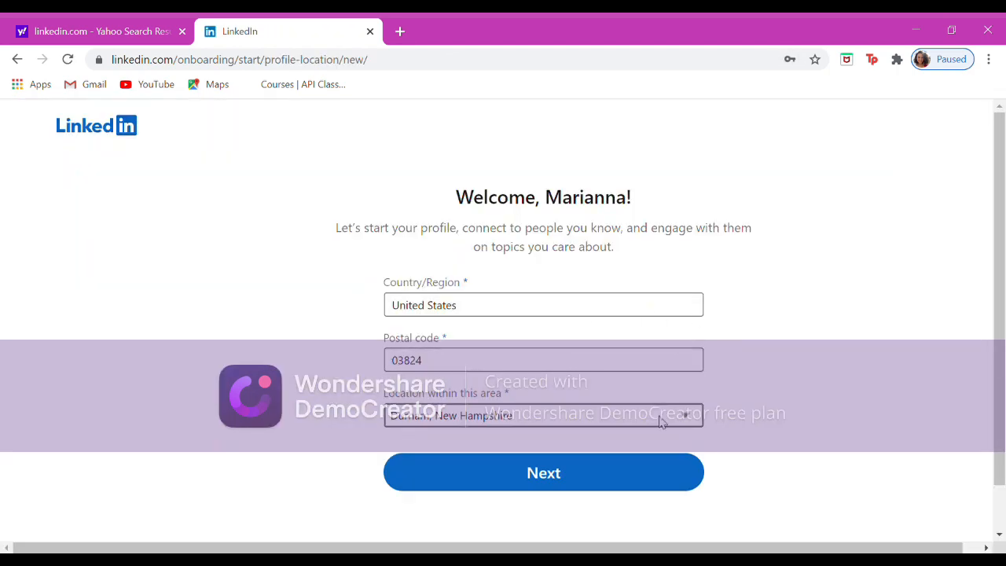
Confirm the country and location details and choose the student option for the profile.
left_click(661, 472)
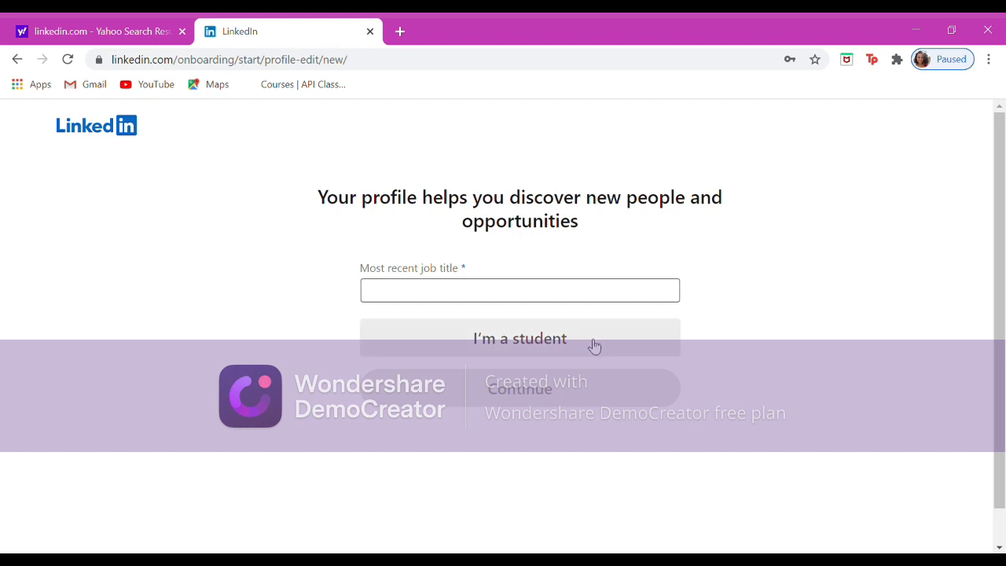
left_click(593, 346)
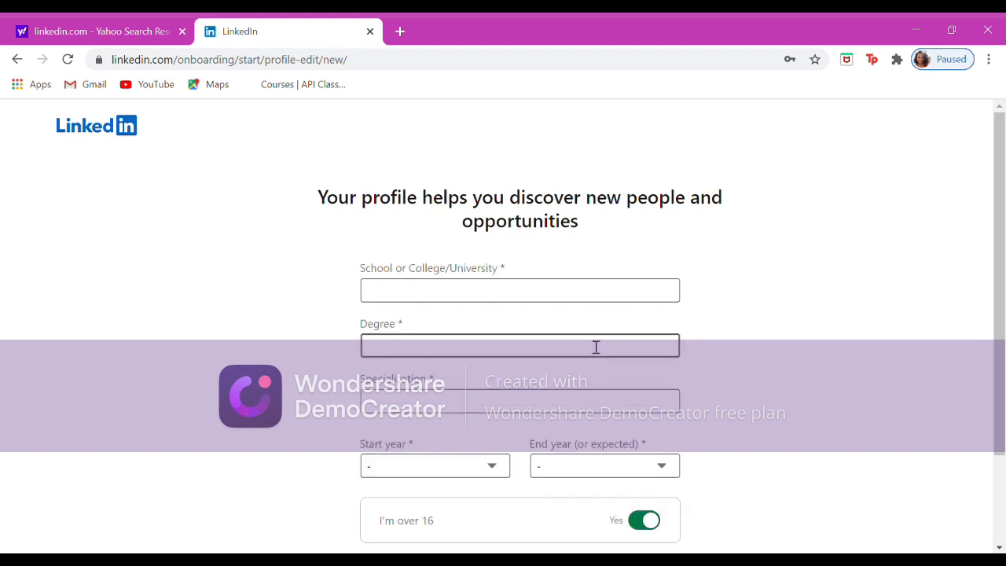
Fill in University of New Hampshire, Diploma of Education, Health and Physical Education/Fitness, 2018 to 2022, and continue.
left_click(606, 299)
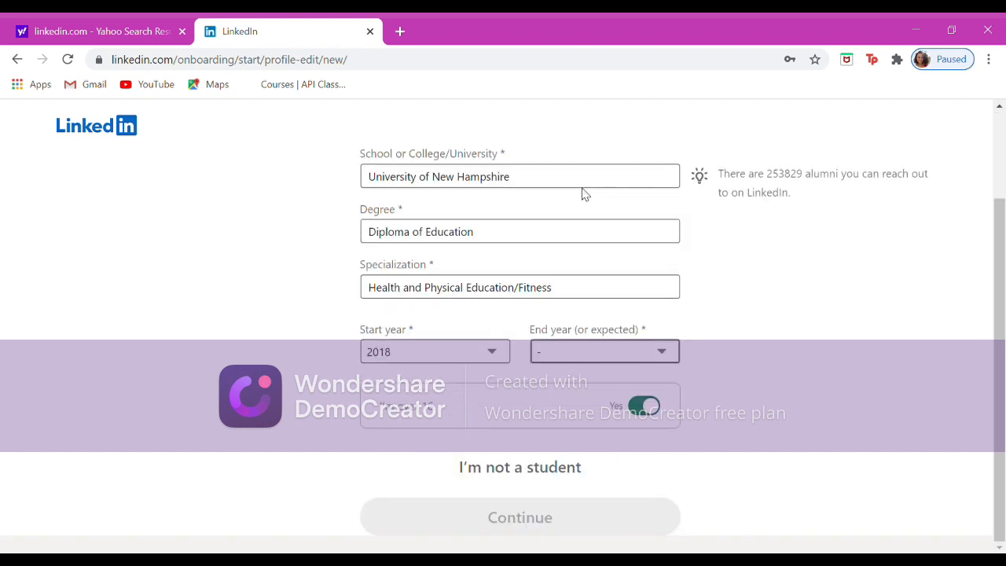
left_click(584, 194)
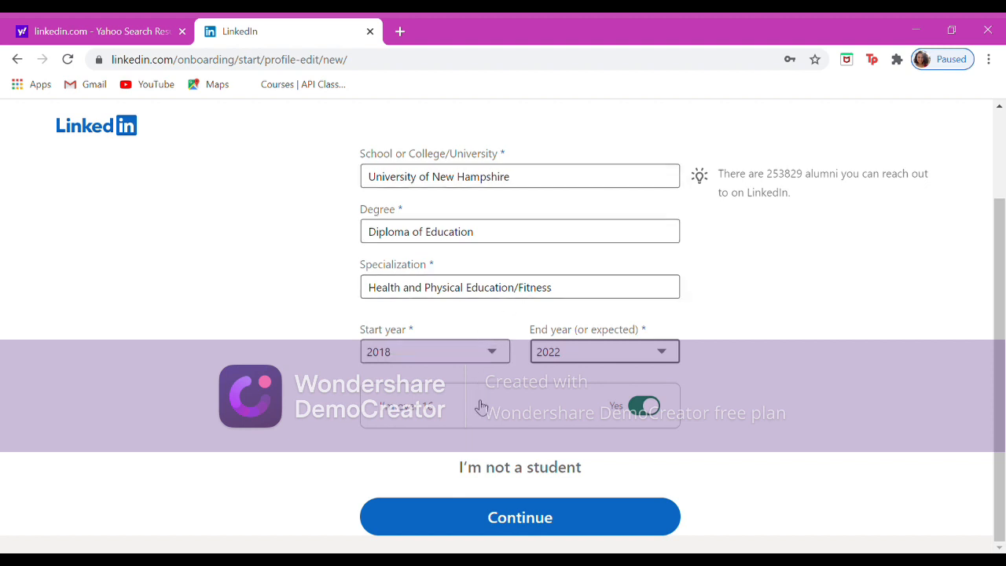
left_click(509, 519)
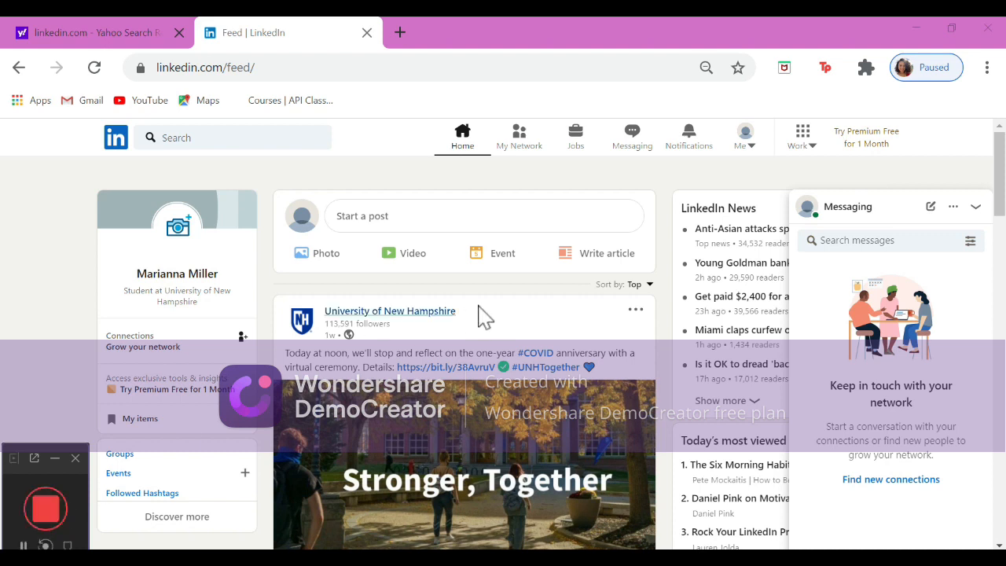
Open your own profile page from the account menu.
left_click(762, 151)
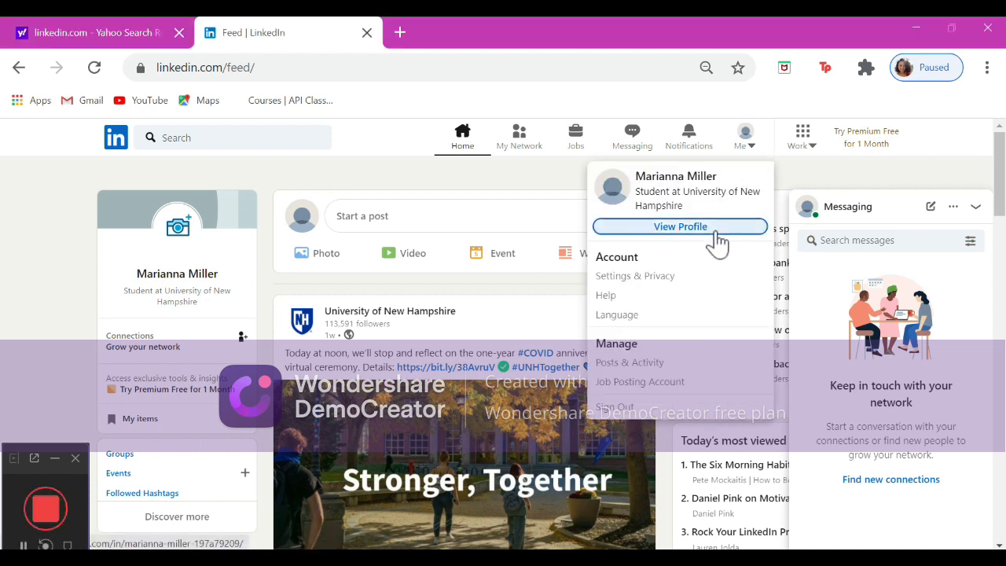
left_click(716, 235)
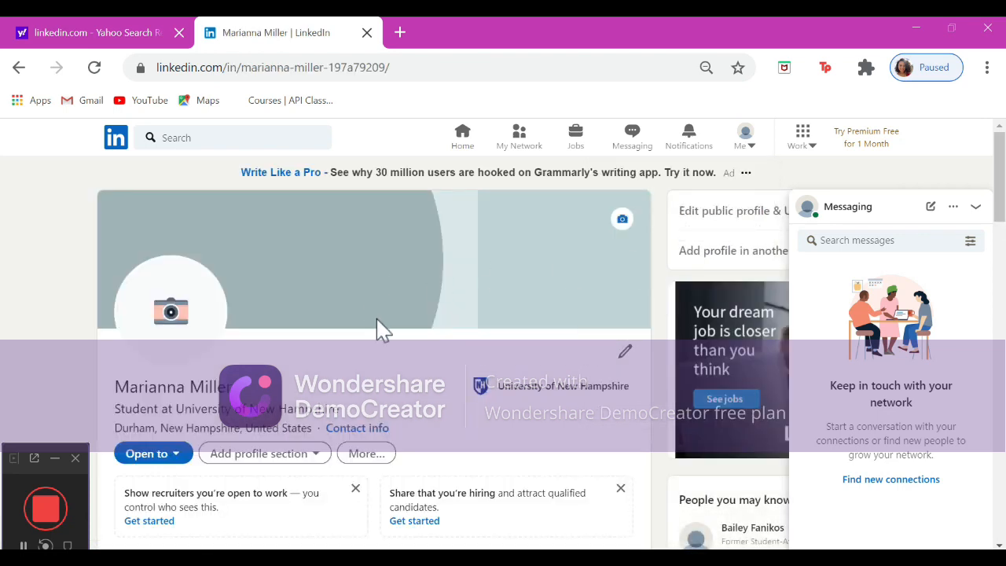
Upload the image linkedinphoto from Downloads as the profile photo and save it.
left_click(621, 357)
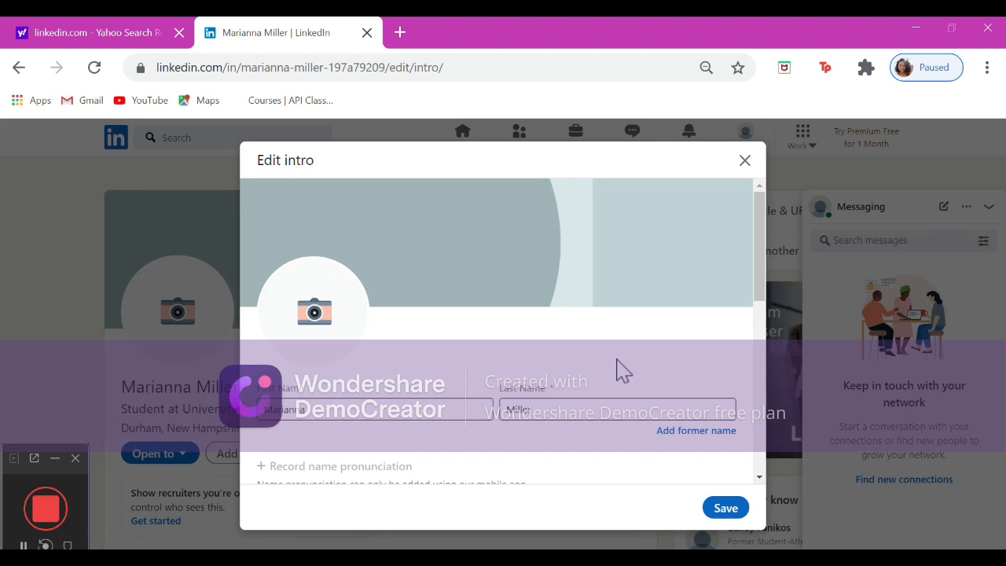
left_click(335, 320)
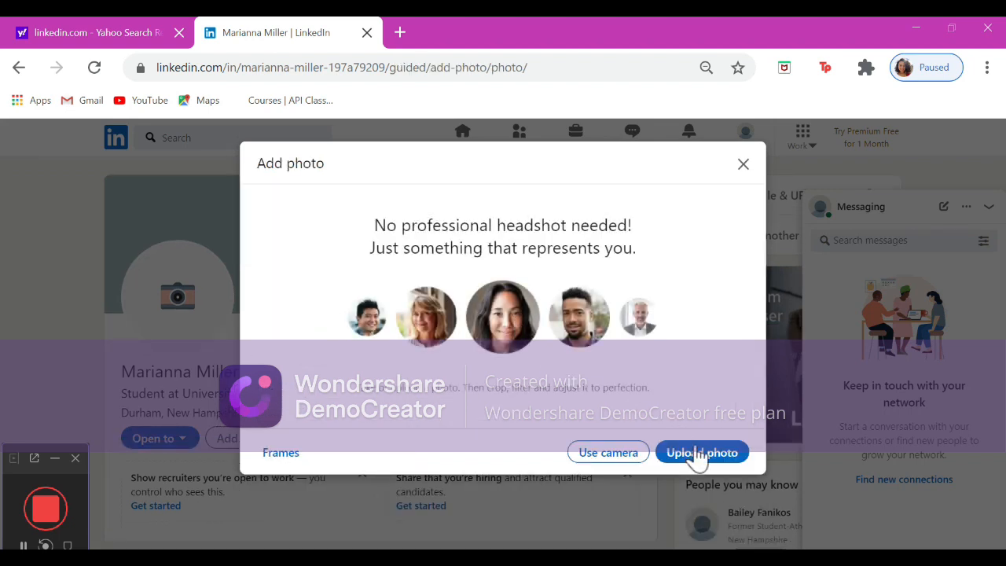
left_click(698, 459)
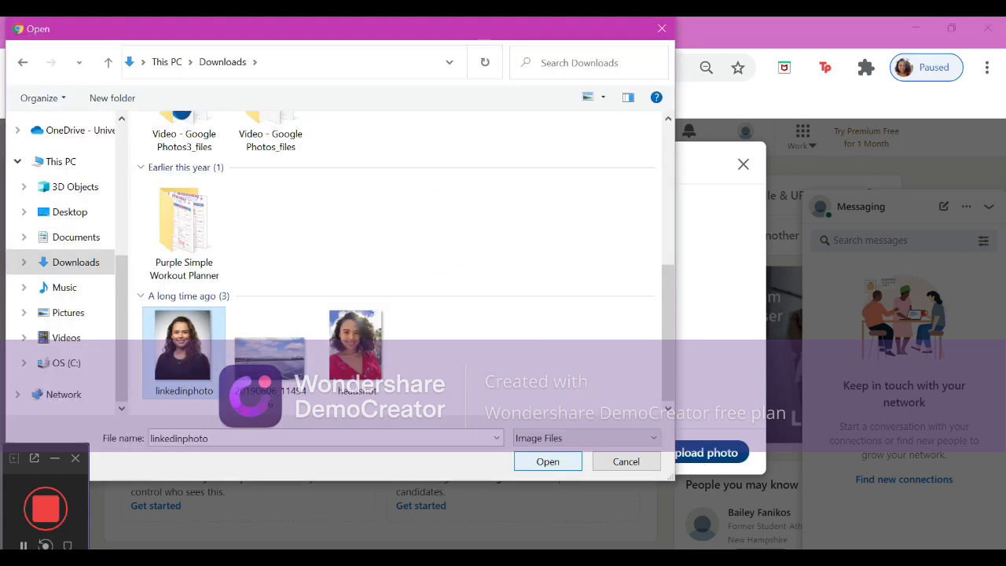
key("Return")
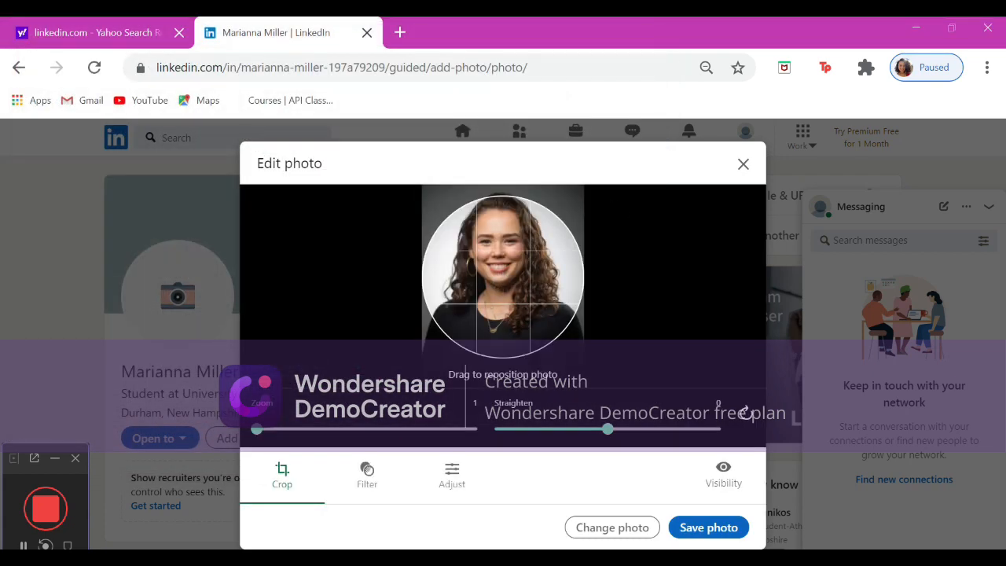
left_click(702, 530)
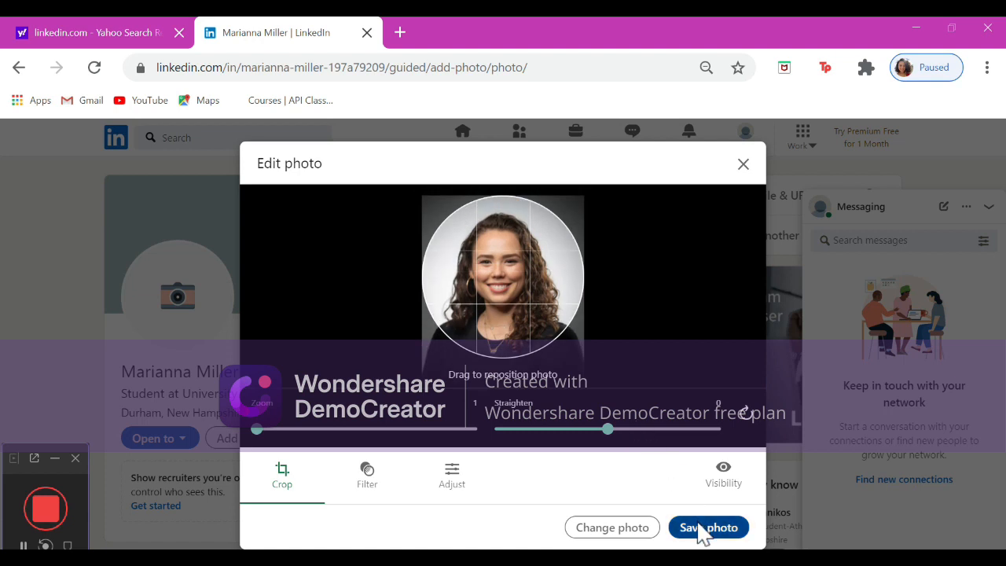
left_click(702, 530)
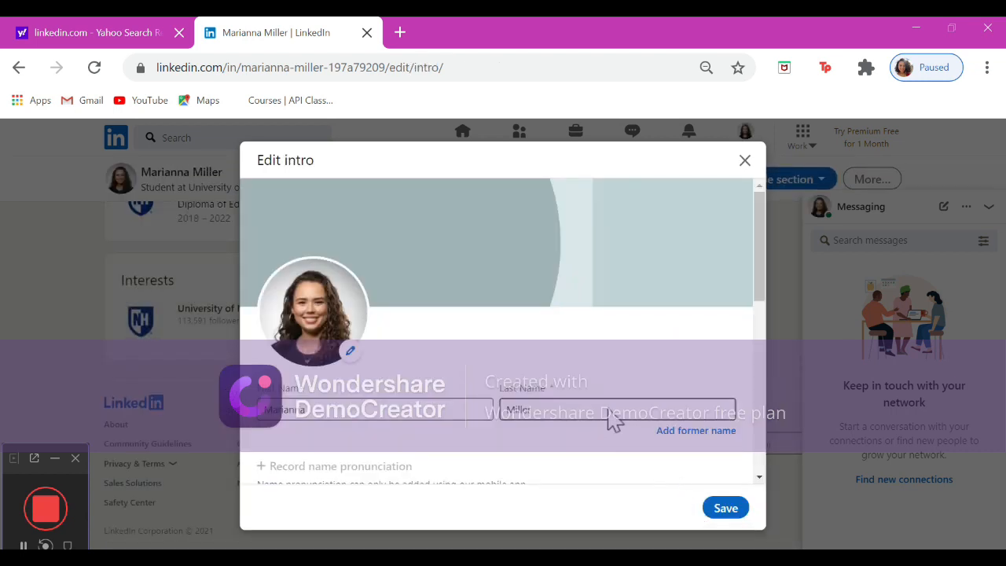
Change the headline to 'Master of Education Student at University of New Hampshire' and save the intro.
scroll(527, 298, "down", 3)
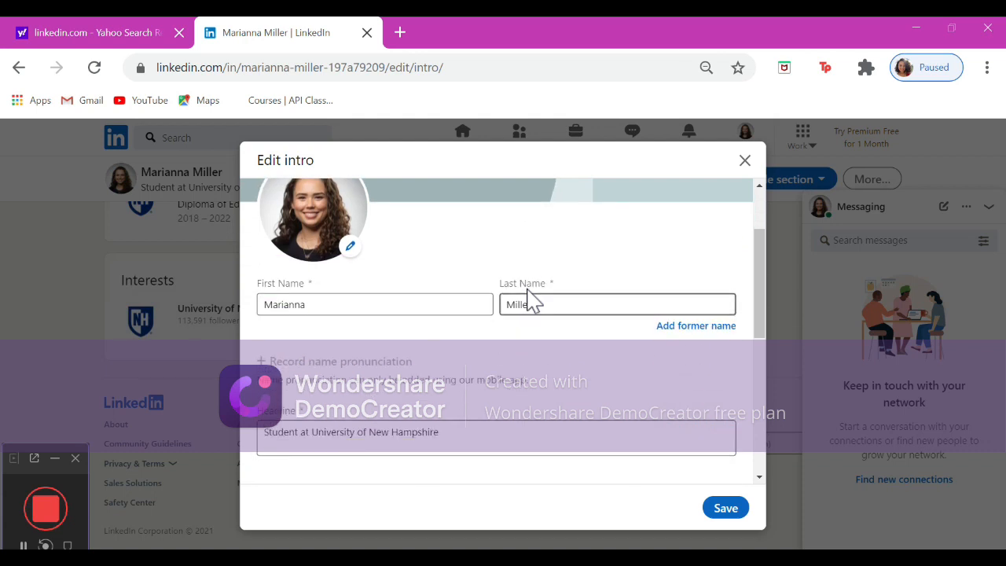
scroll(529, 299, "down", 2)
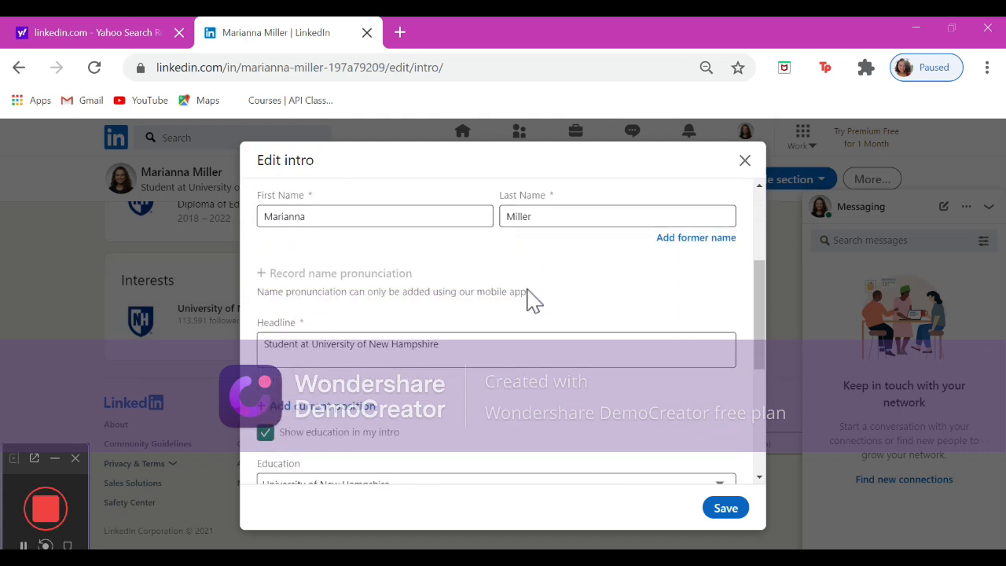
left_click(264, 351)
type("Master")
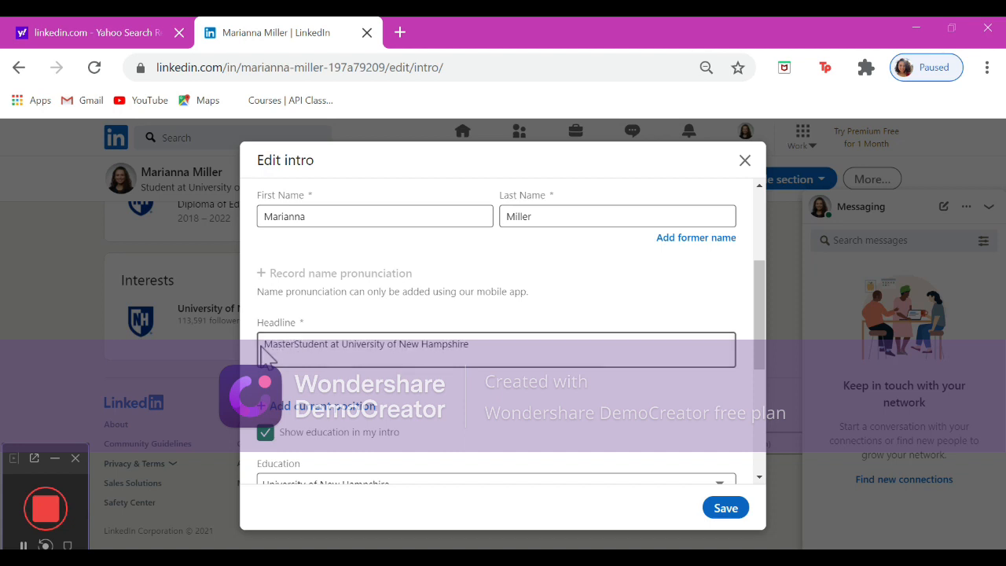
type(" of Ed")
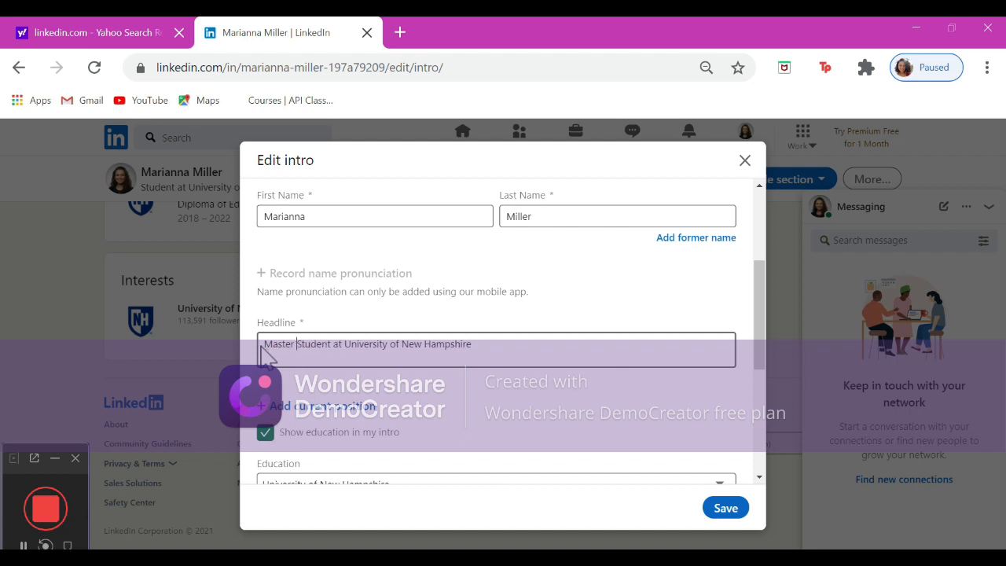
type("ucatio")
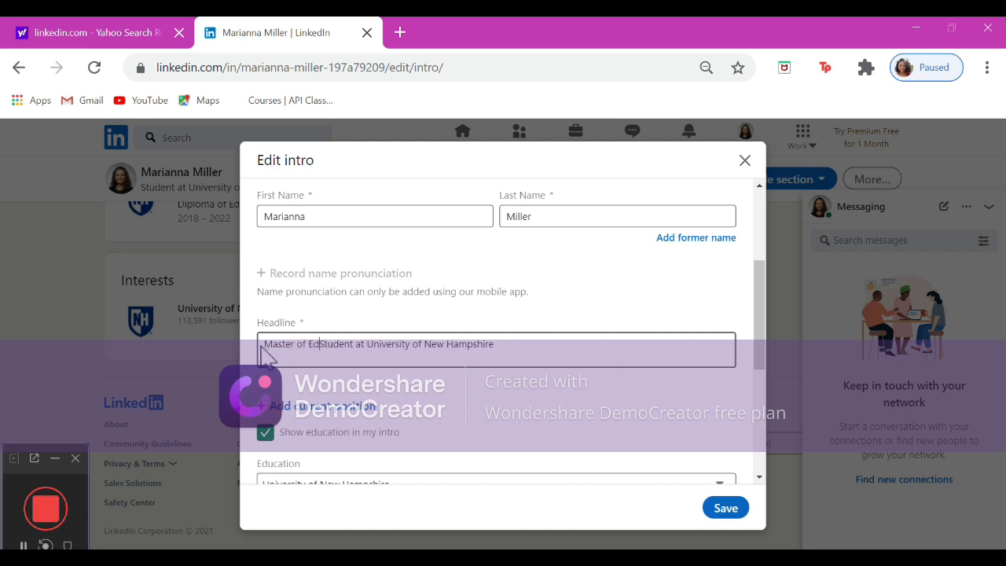
type("n")
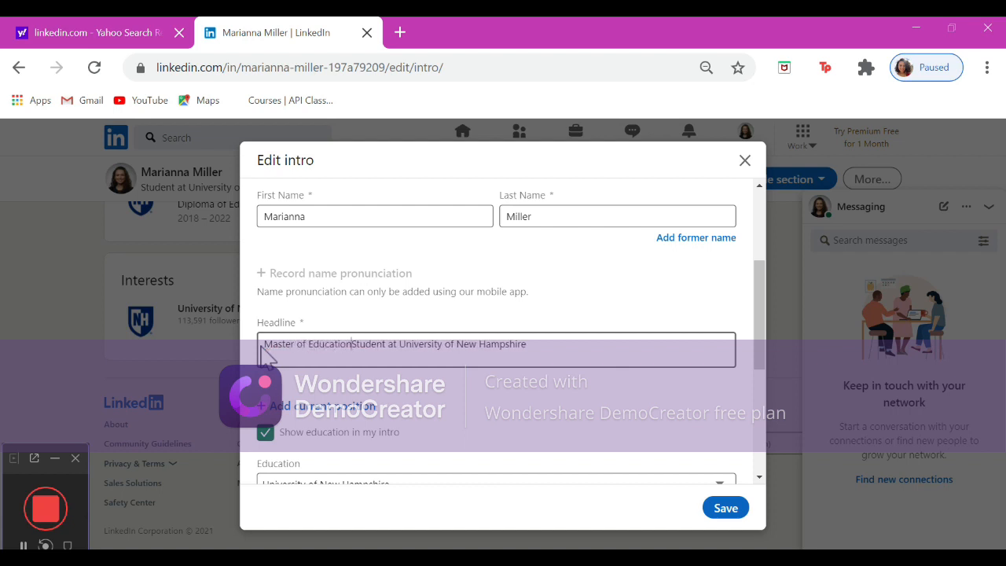
scroll(268, 355, "down", 1)
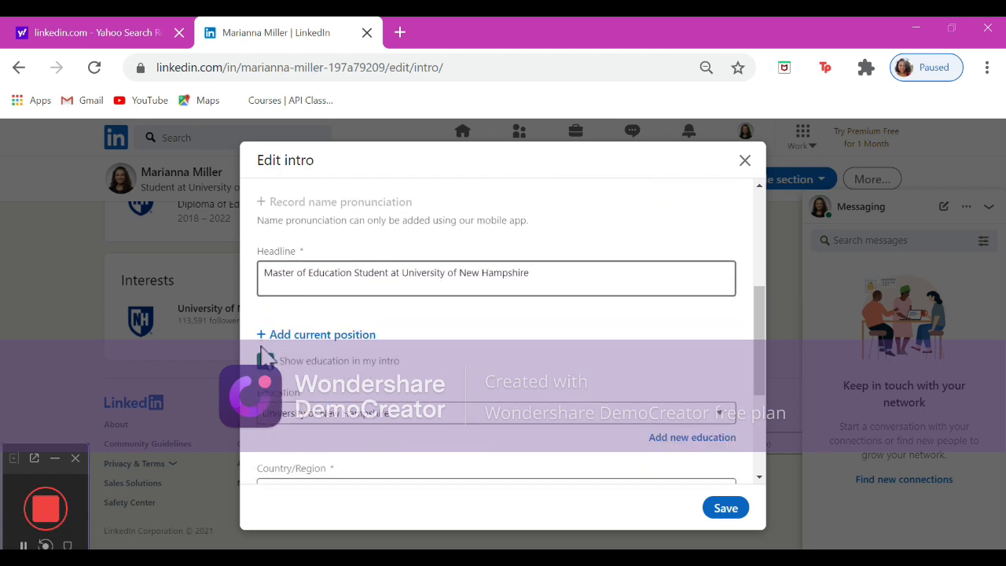
scroll(283, 341, "down", 2)
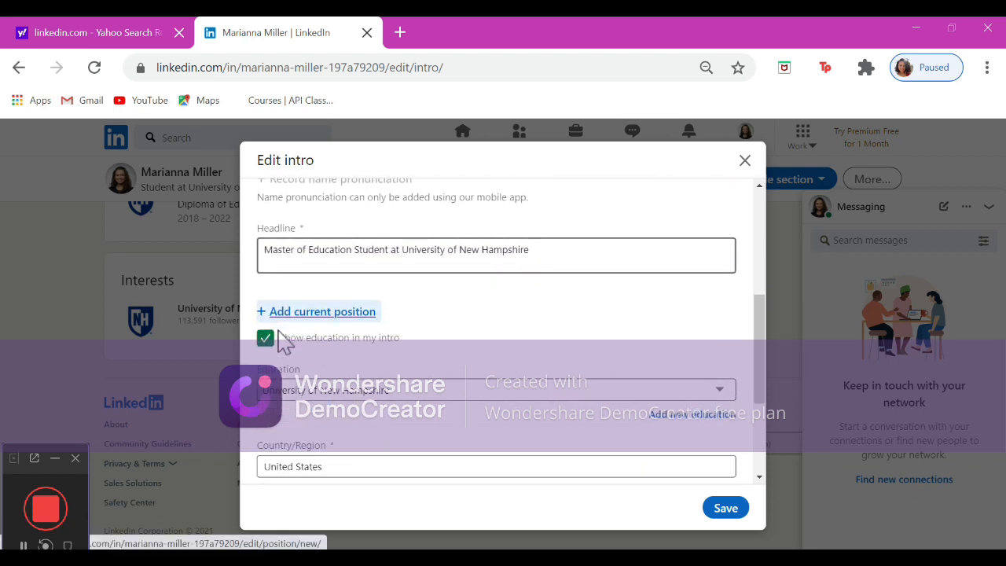
scroll(283, 342, "down", 2)
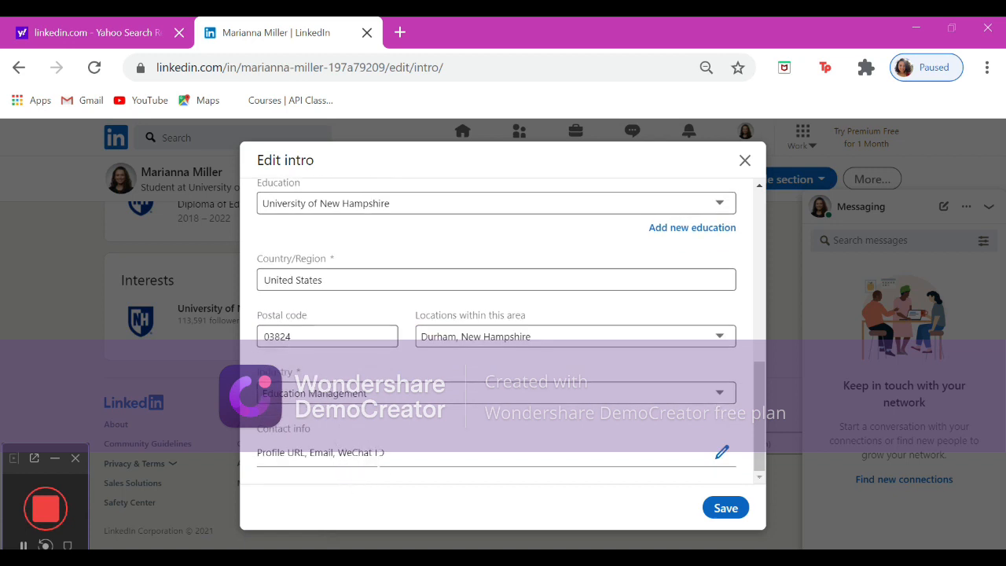
left_click(725, 509)
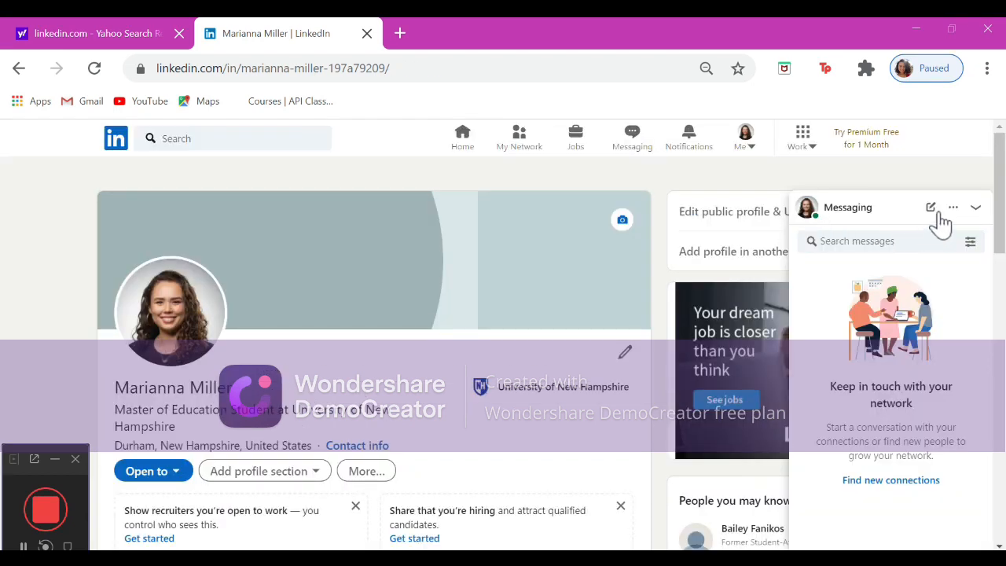
Add an About summary listing school year, goals, important experiences, passions and what you want out of LinkedIn, and save it.
left_click(976, 209)
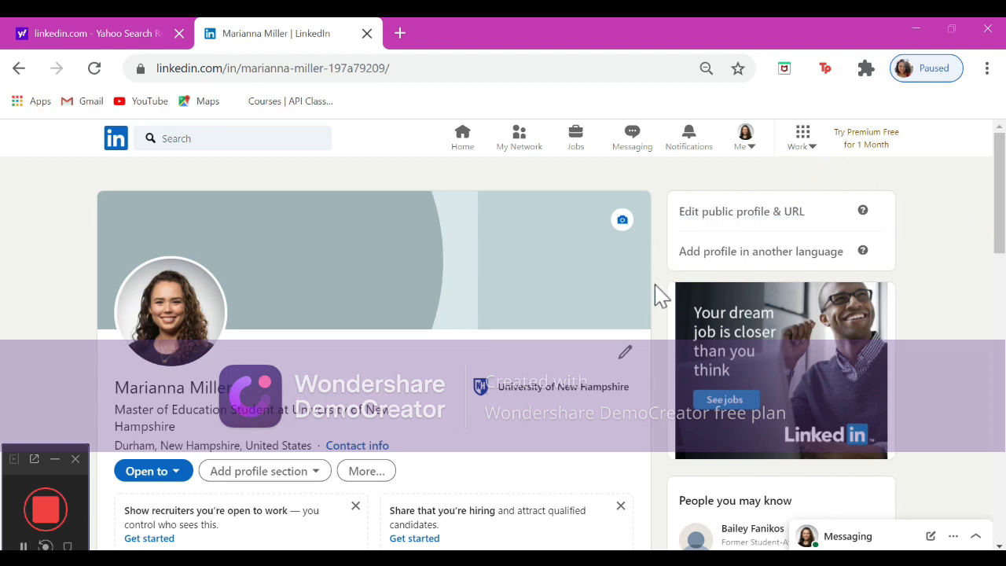
scroll(660, 294, "down", 2)
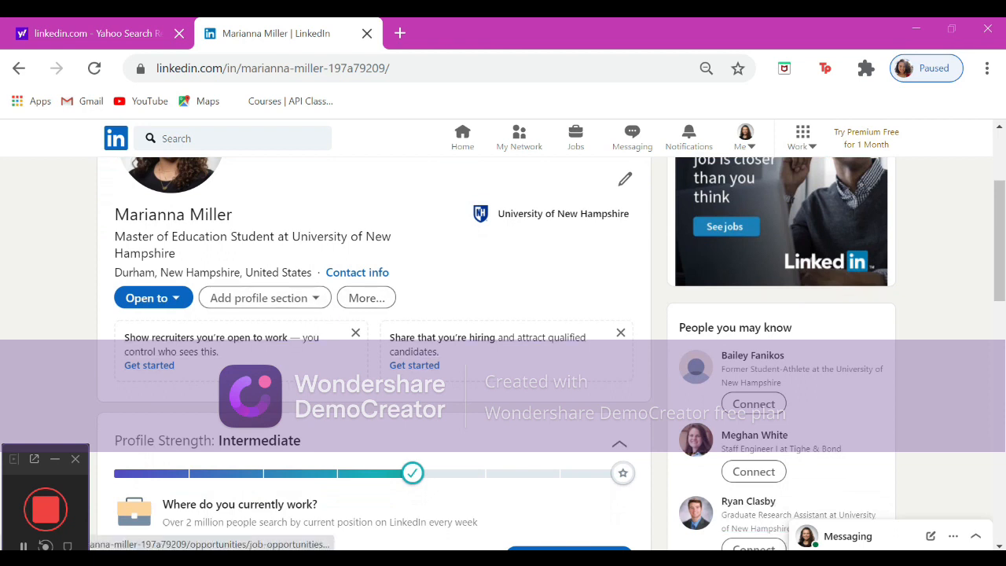
left_click(264, 298)
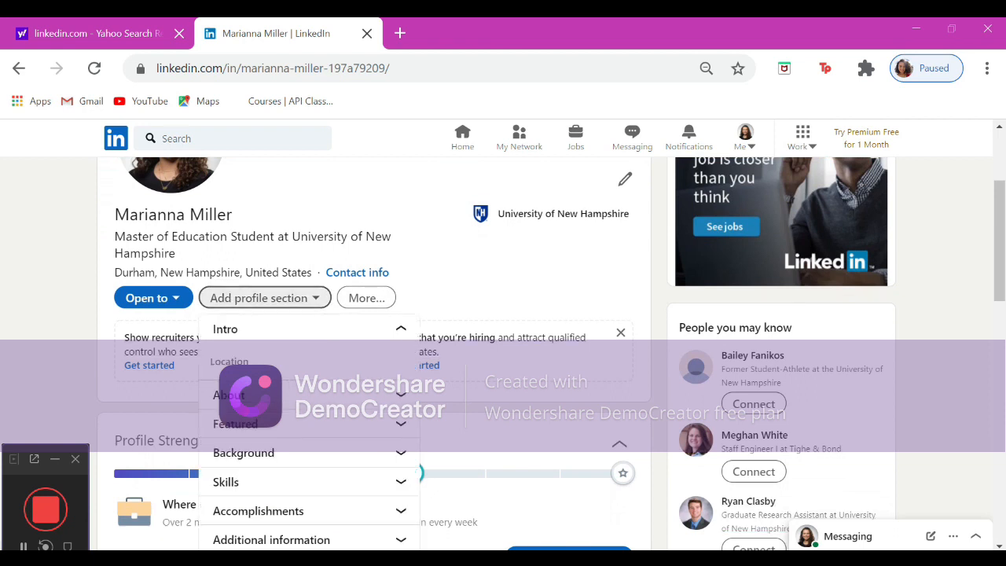
left_click(300, 403)
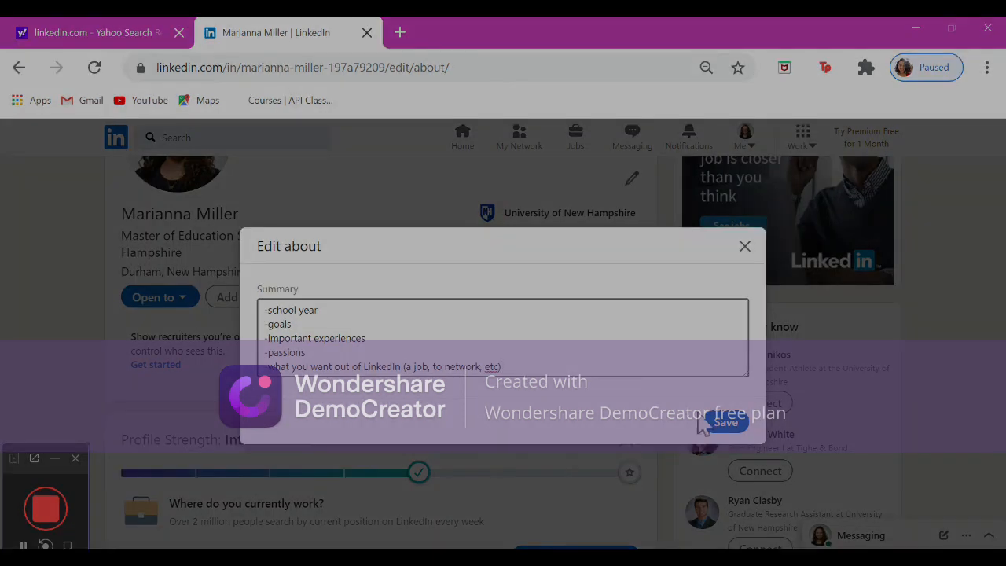
key("BackSpace")
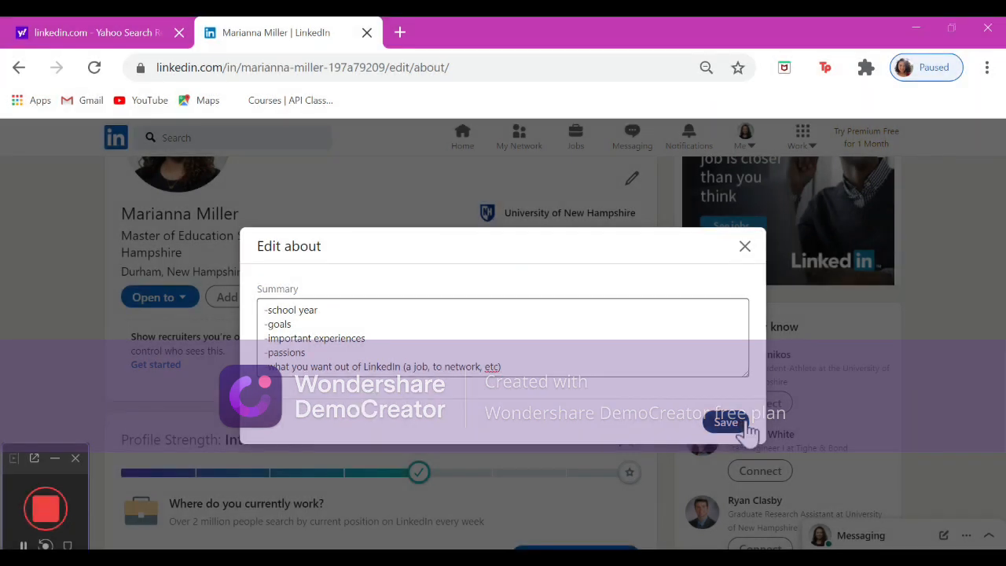
left_click(739, 426)
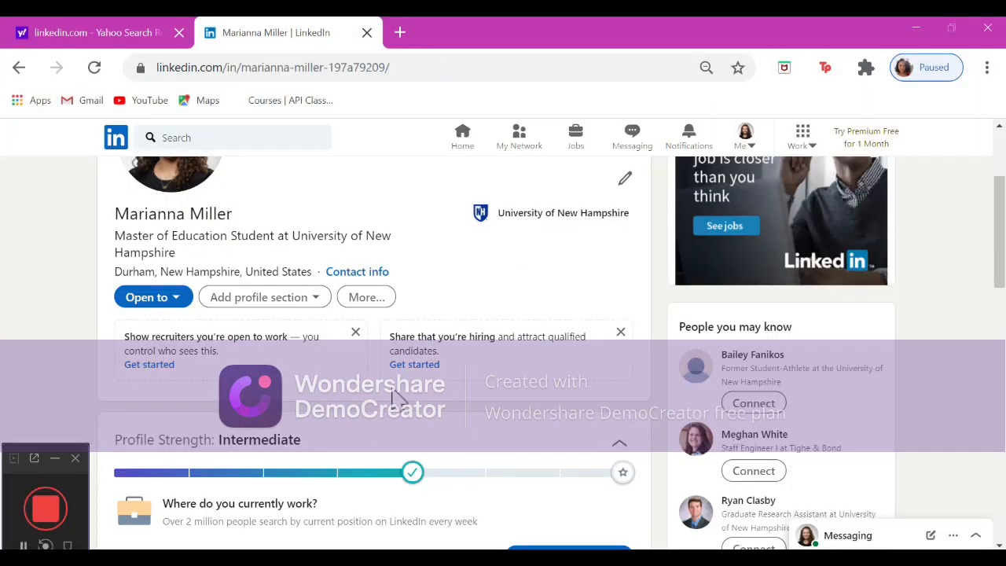
Open a new work experience entry from the Background profile sections for an Intern position at University of New Hampshire.
left_click(324, 305)
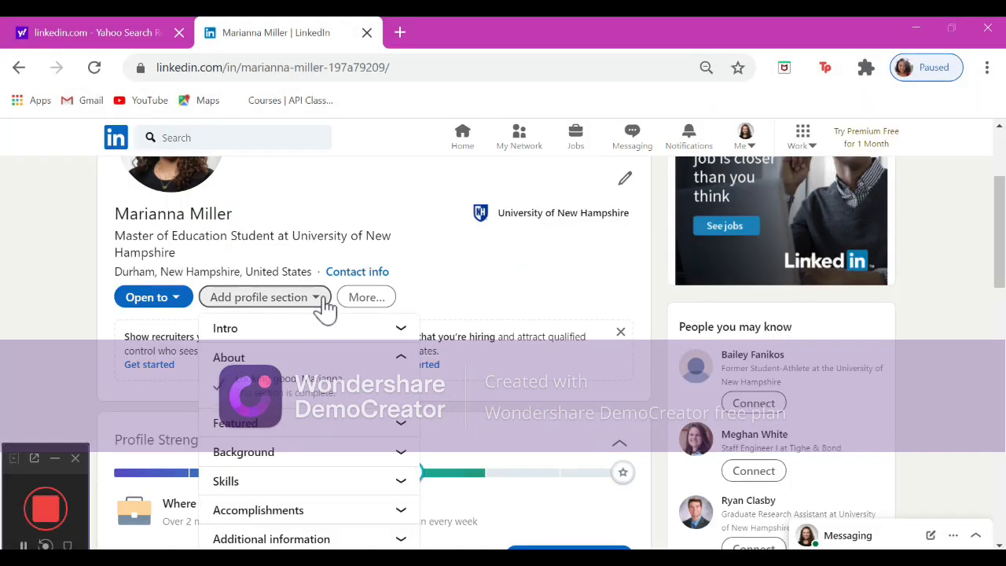
left_click(326, 429)
scroll(326, 434, "down", 2)
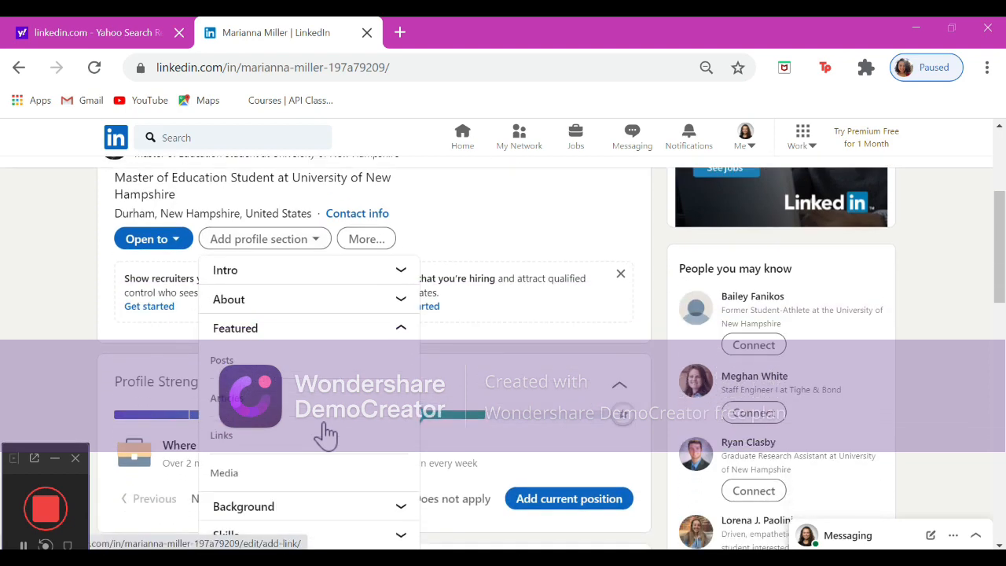
scroll(323, 433, "up", 1)
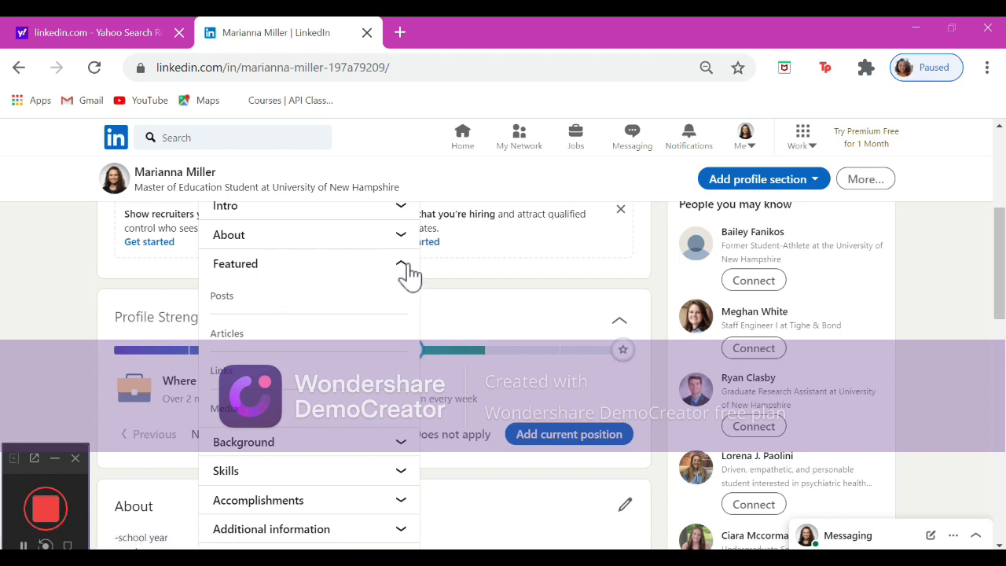
left_click(349, 442)
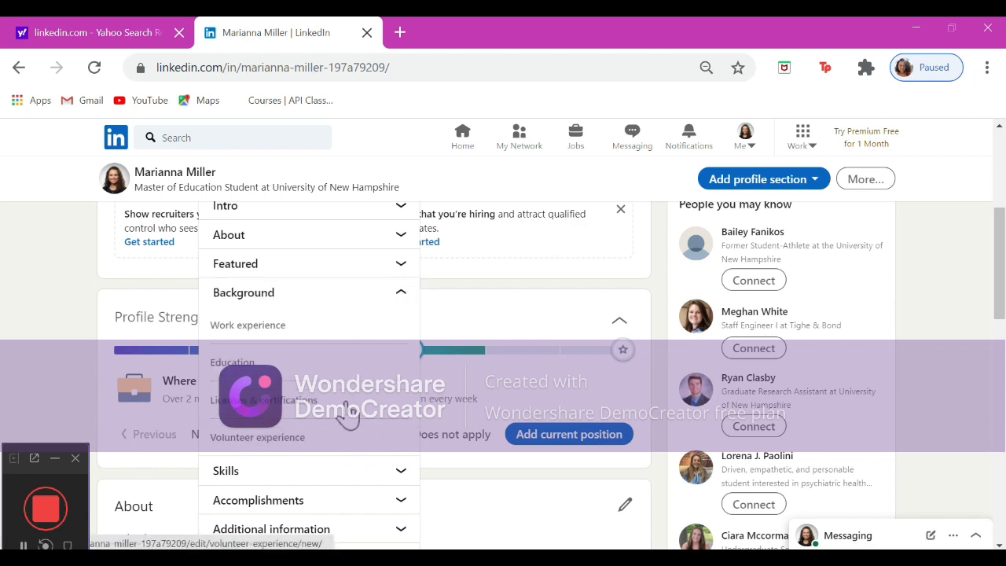
left_click(285, 332)
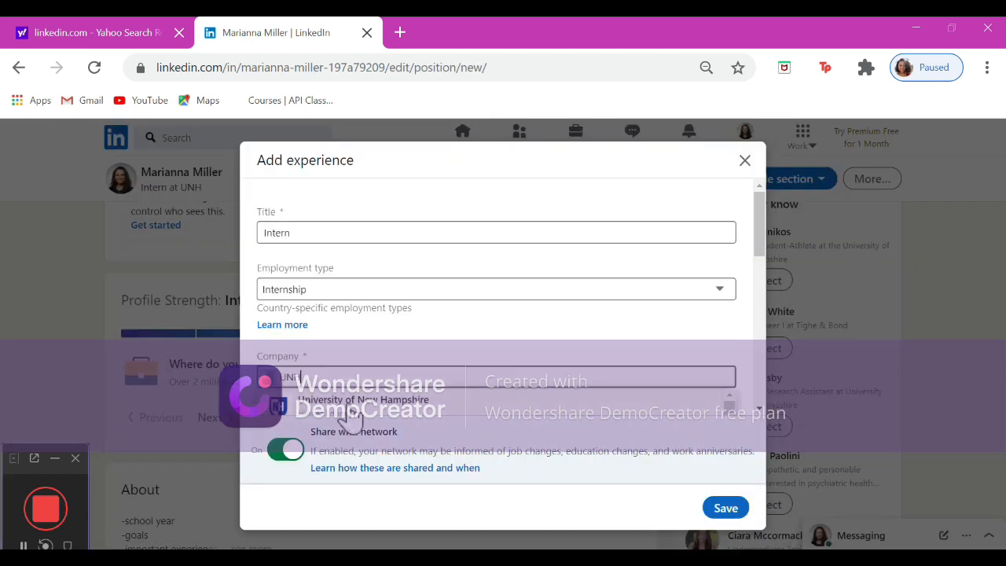
Set the experience location to Durham, New Hampshire, United States.
scroll(495, 382, "down", 3)
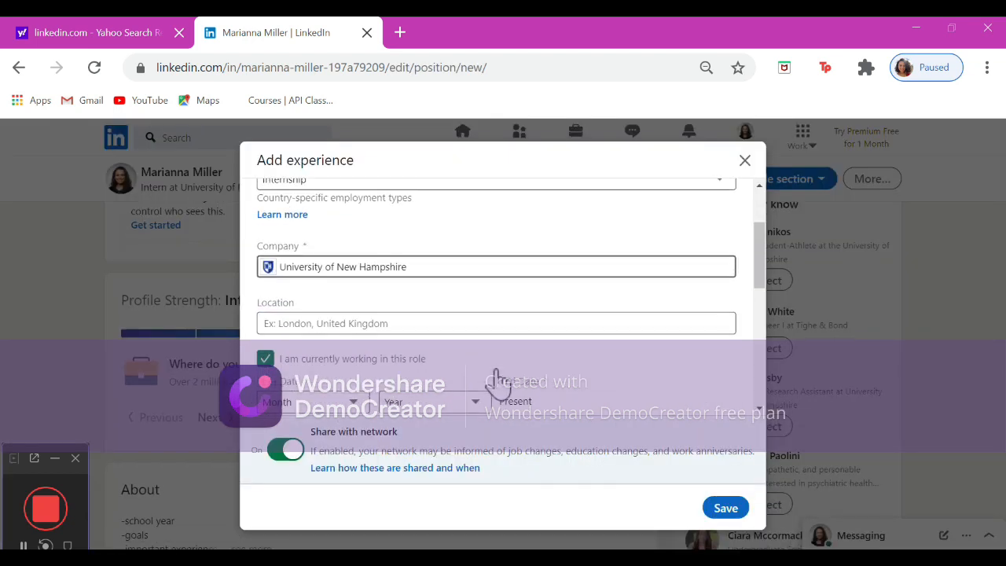
left_click(525, 278)
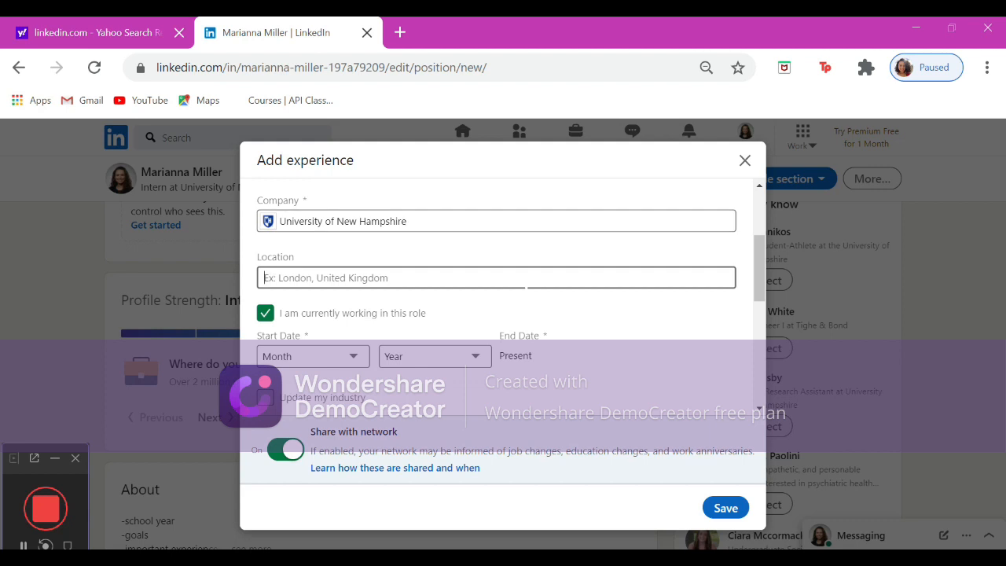
type("Durham")
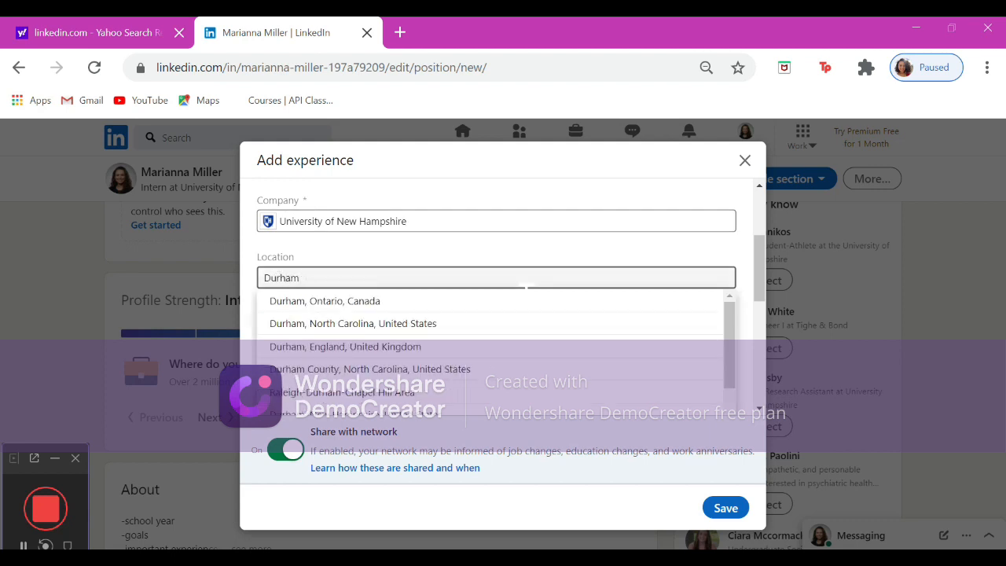
type(" , New")
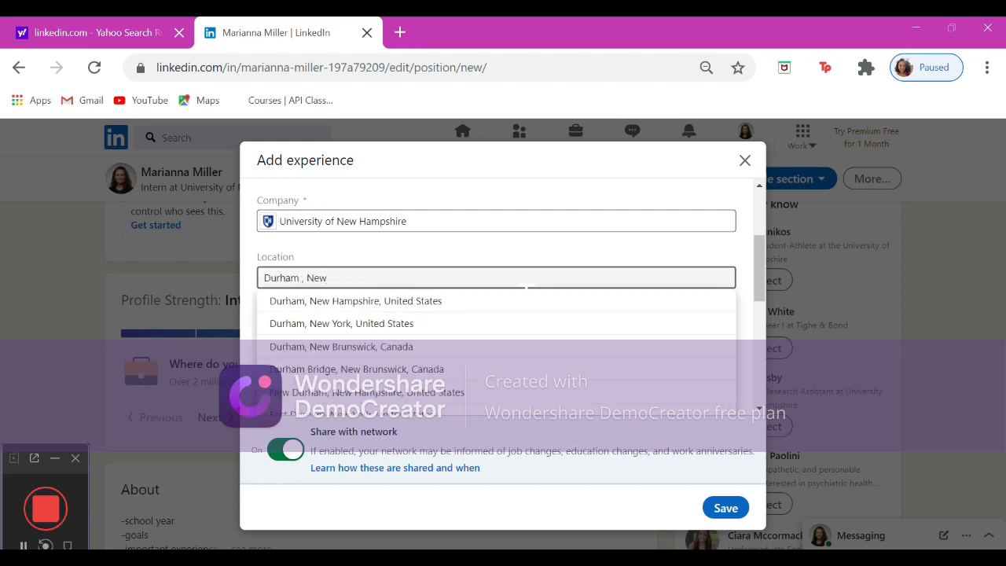
left_click(528, 300)
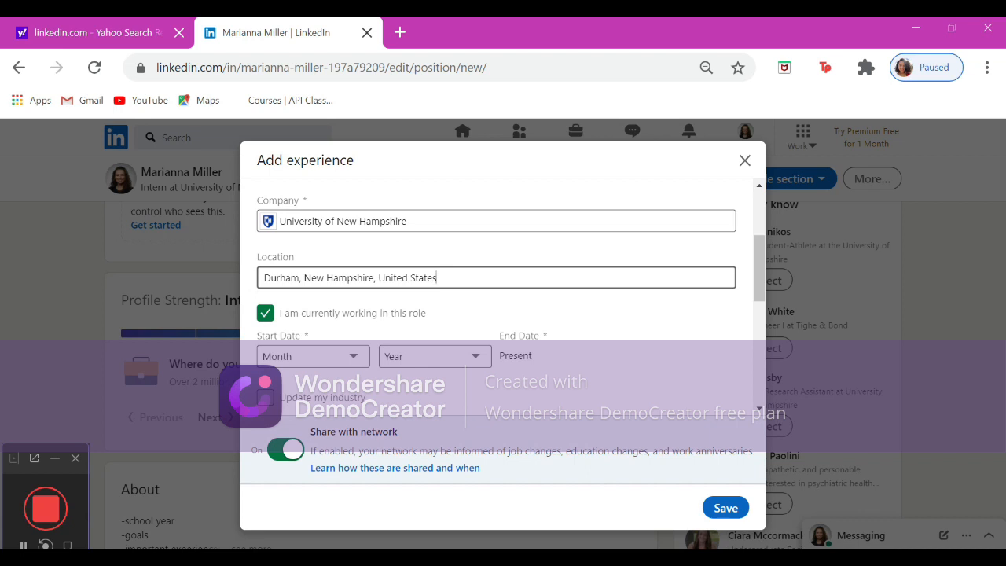
Set the experience start date to August 2020.
scroll(526, 298, "down", 1)
scroll(526, 299, "up", 3)
scroll(526, 299, "down", 2)
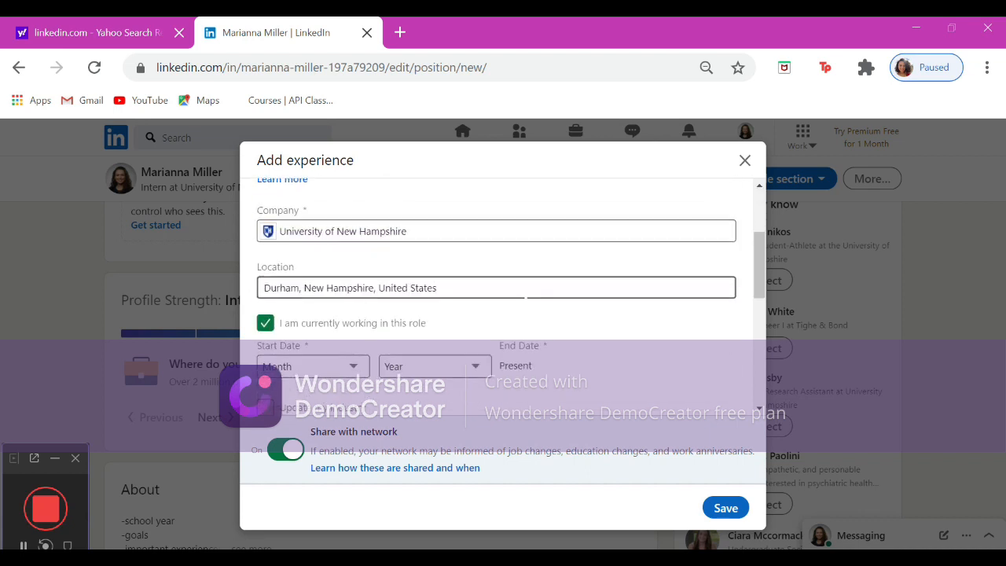
scroll(526, 292, "down", 1)
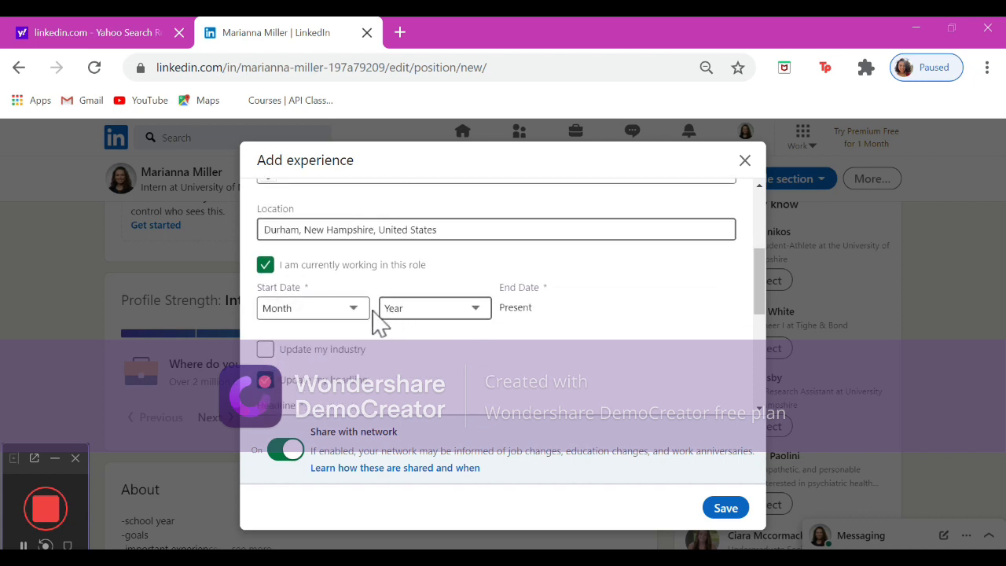
left_click(343, 315)
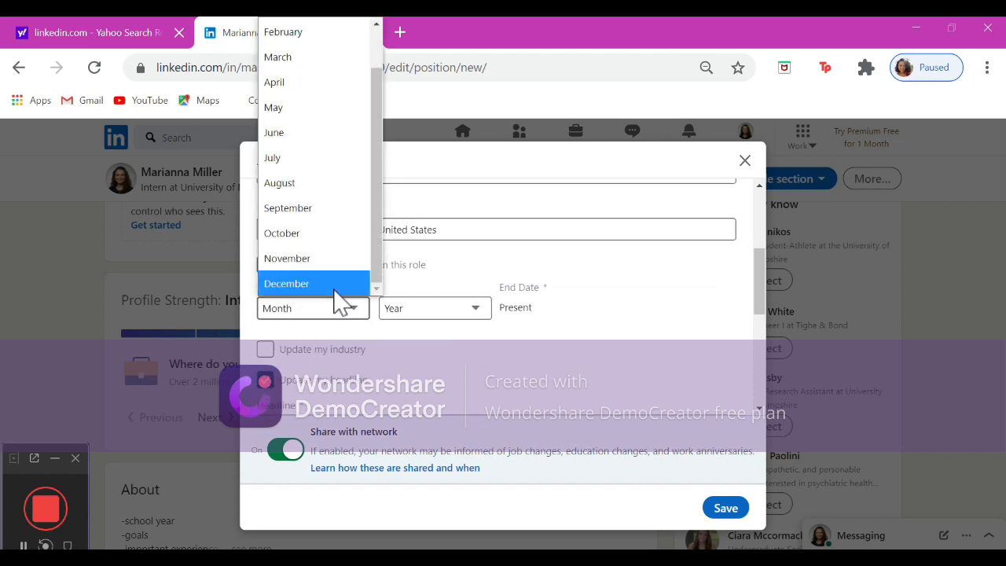
left_click(348, 191)
left_click(404, 309)
scroll(426, 234, "down", 1)
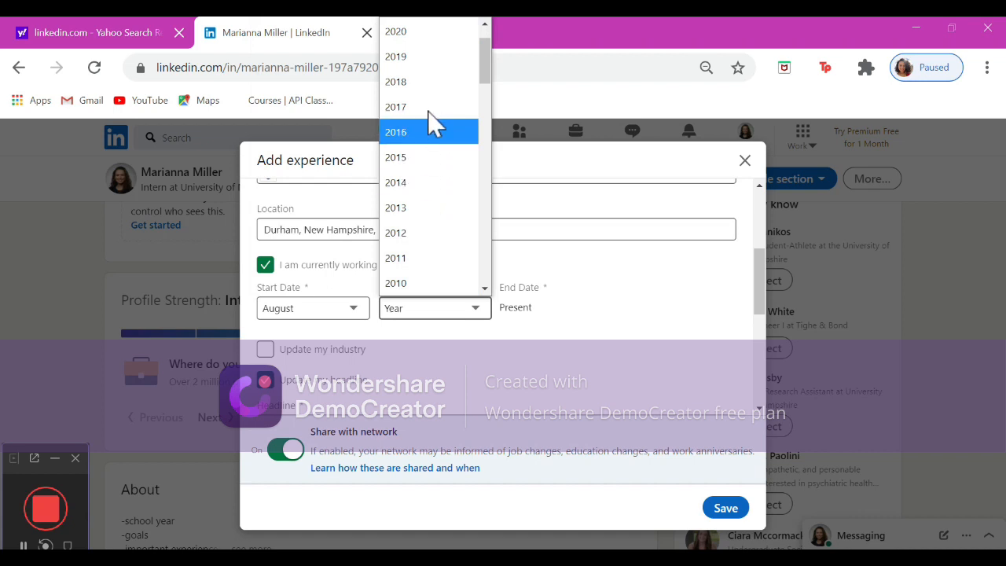
left_click(431, 35)
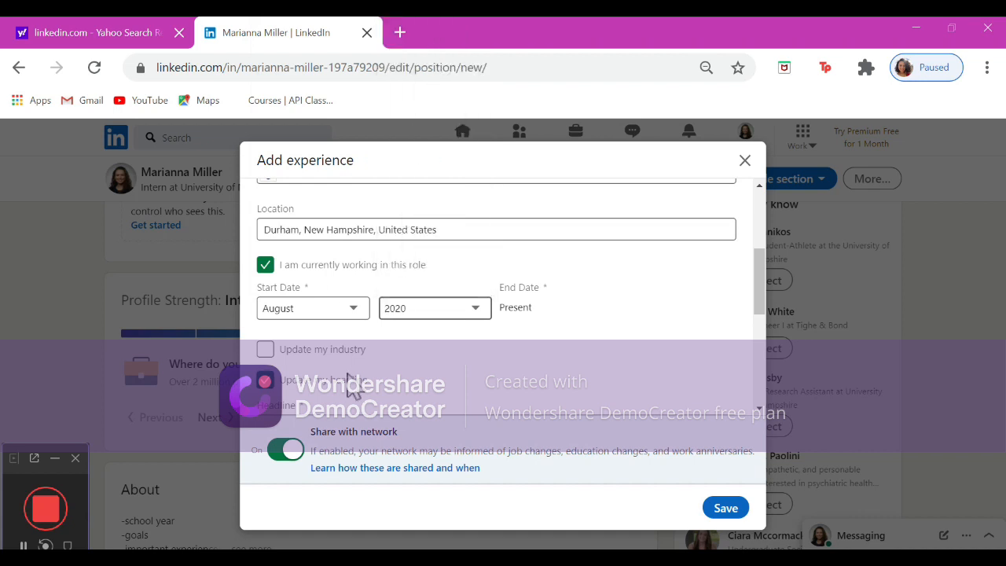
Turn off sharing with network and save the internship experience.
scroll(351, 385, "down", 3)
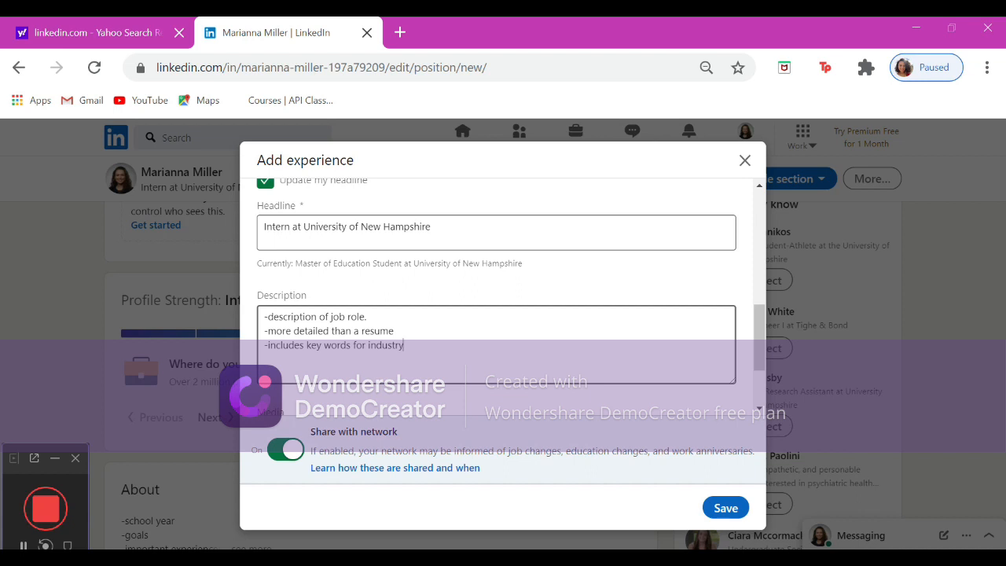
left_click(396, 331)
scroll(504, 291, "down", 1)
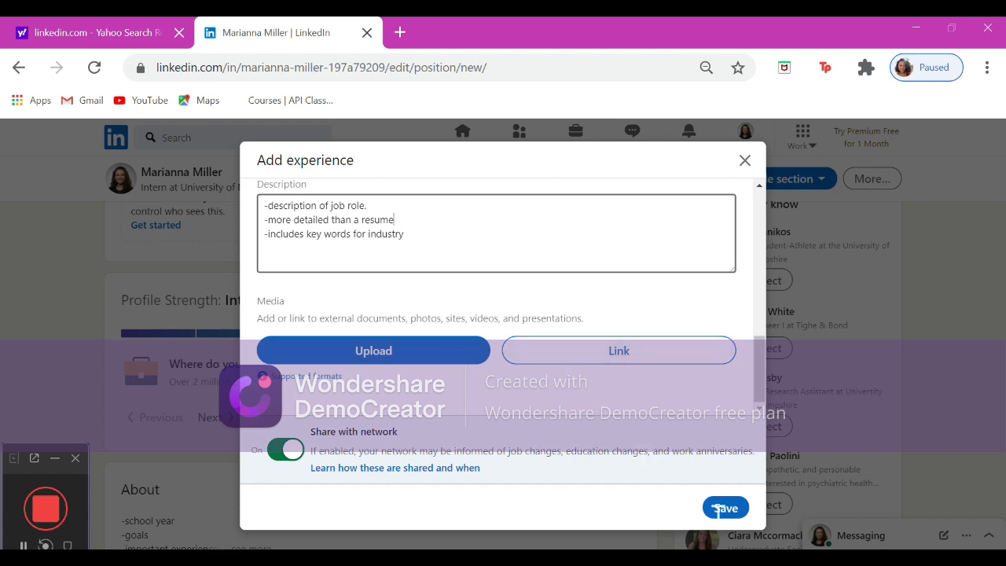
left_click(290, 452)
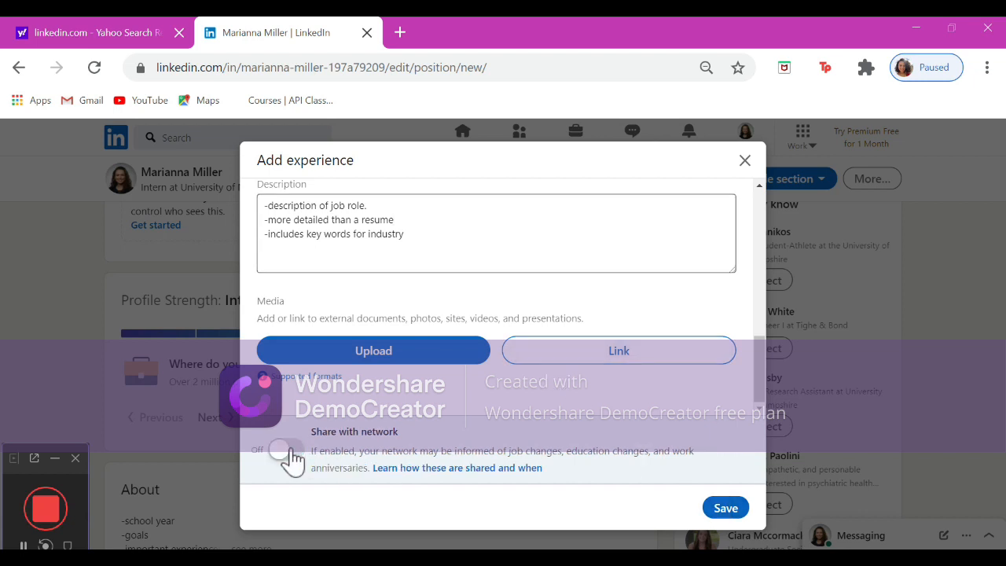
left_click(724, 509)
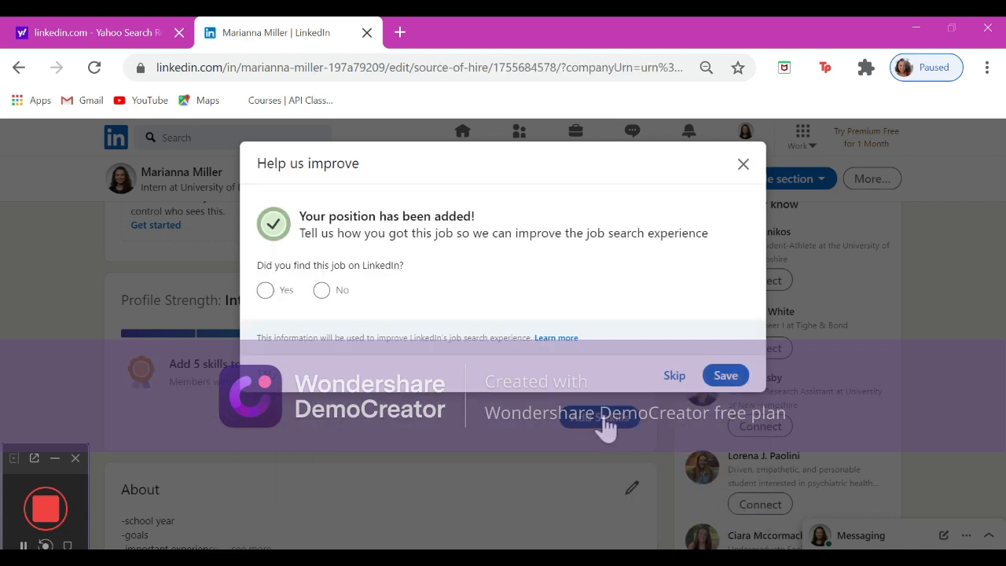
Skip the job-source question and finish the teammates dialog without adding anyone.
left_click(674, 376)
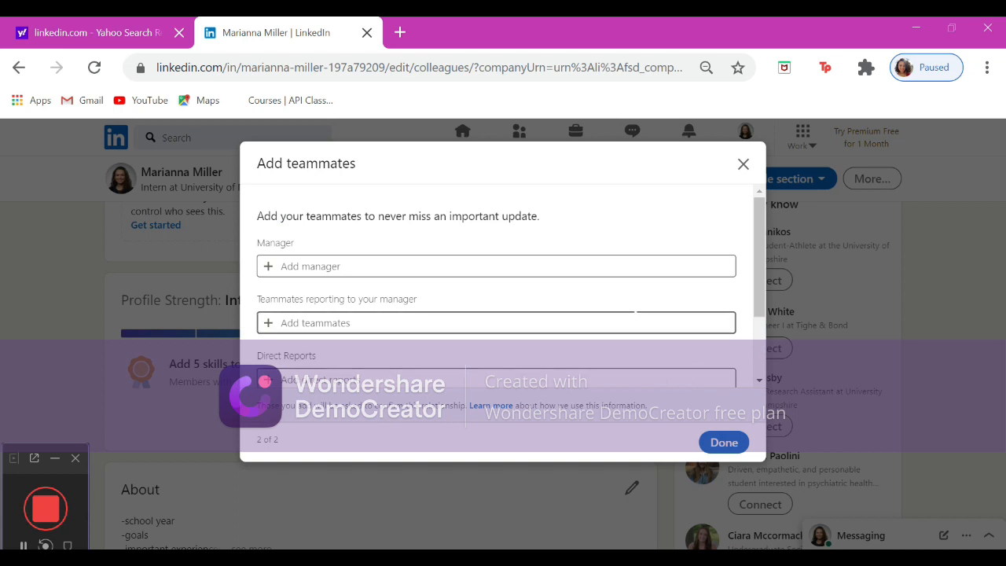
scroll(633, 321, "down", 1)
scroll(632, 320, "down", 1)
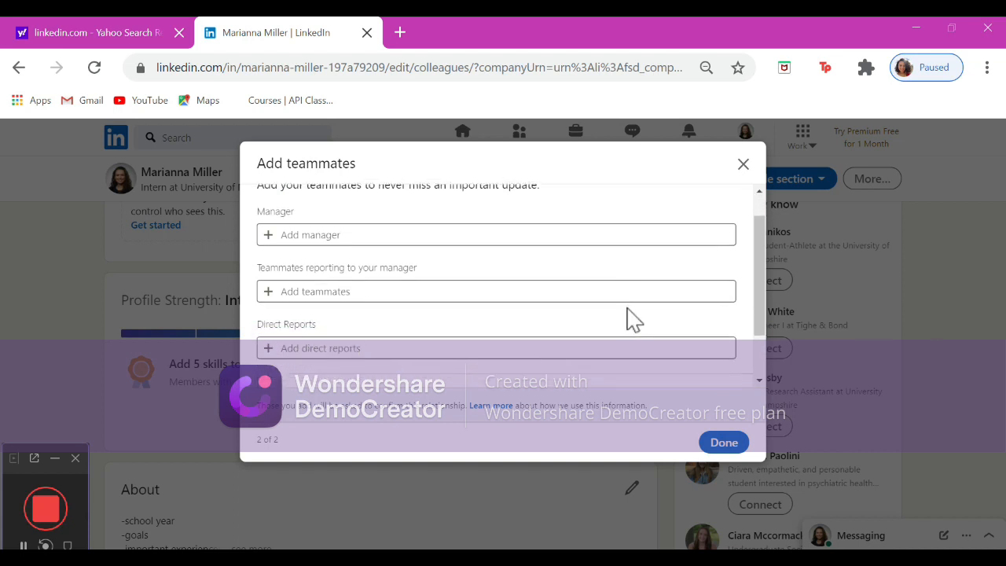
scroll(633, 321, "down", 2)
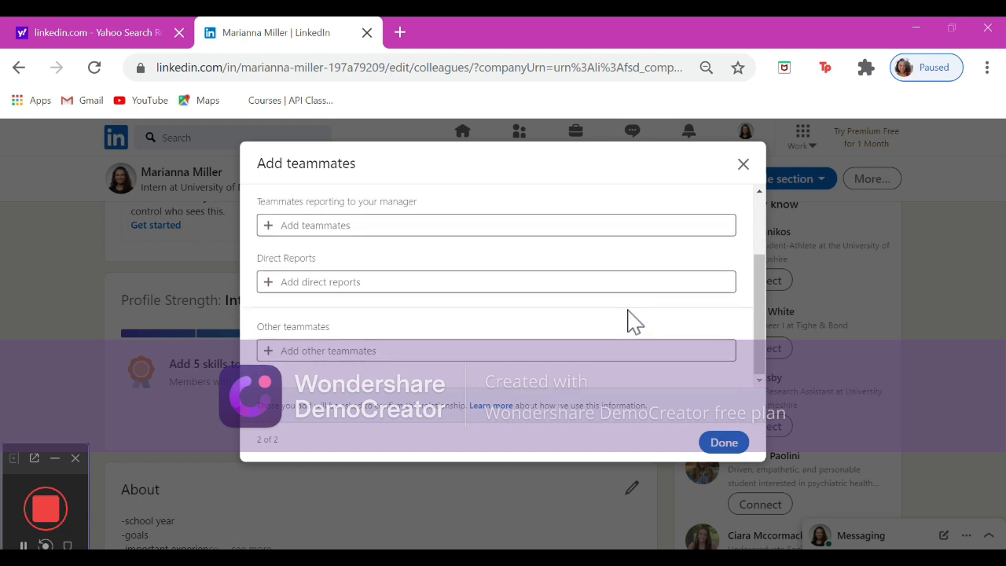
left_click(723, 444)
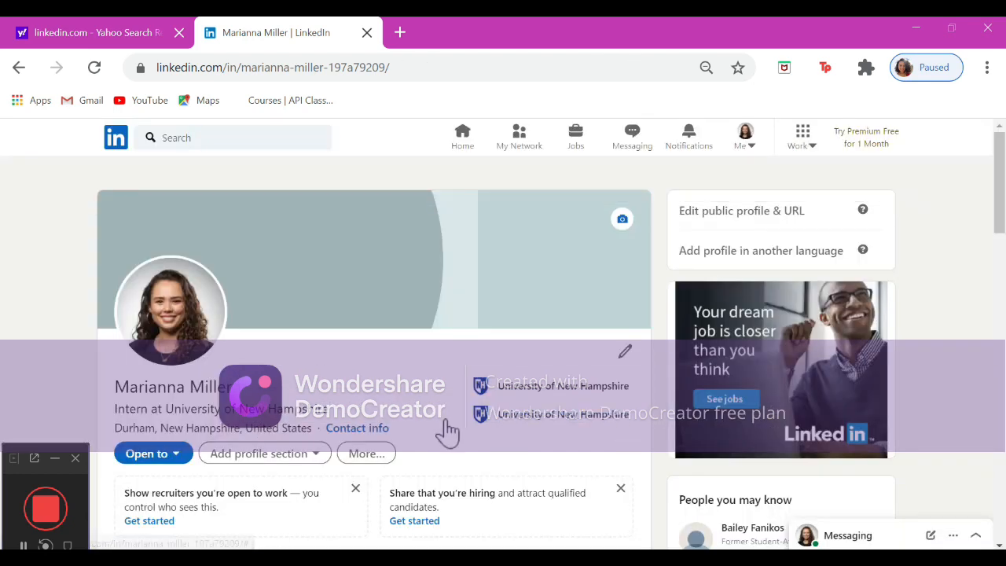
Start a new education entry and set the school to University of New Hampshire.
left_click(321, 459)
scroll(321, 460, "down", 3)
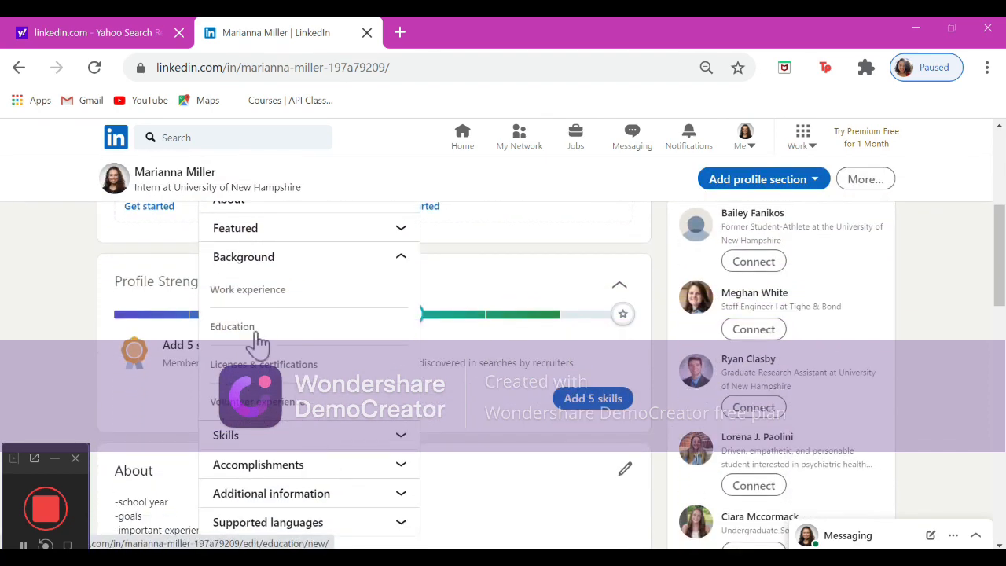
left_click(257, 335)
left_click(352, 309)
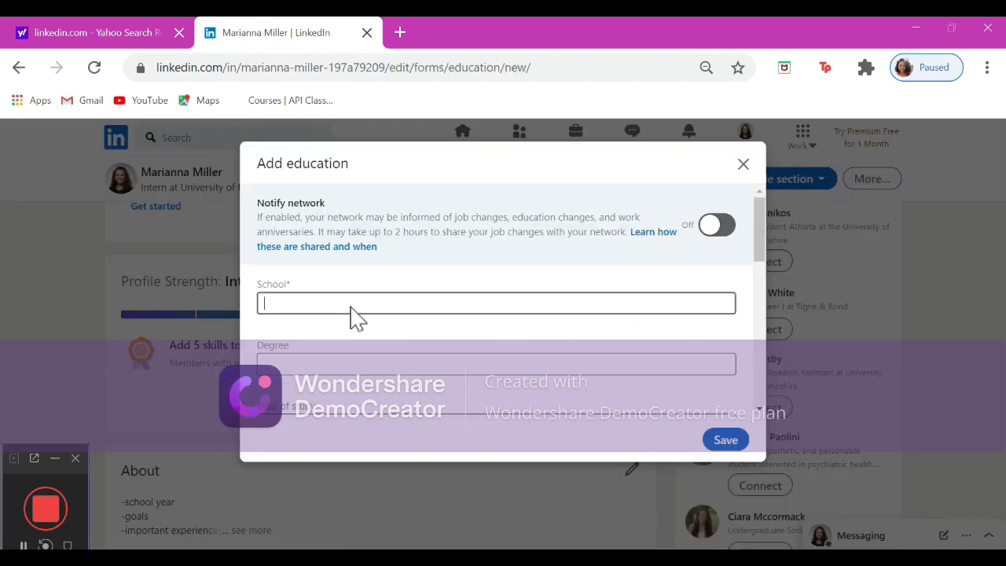
type("Univer")
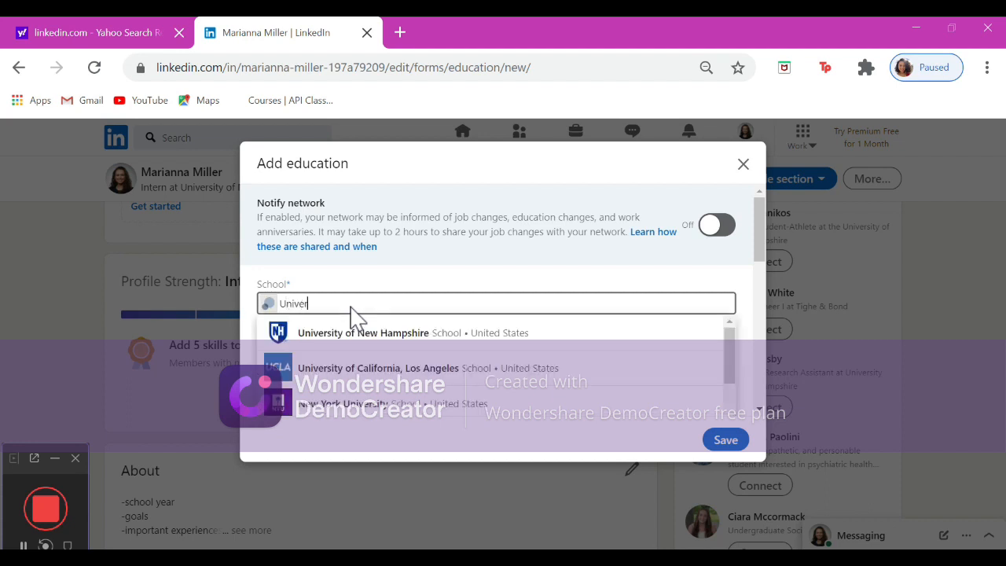
left_click(358, 344)
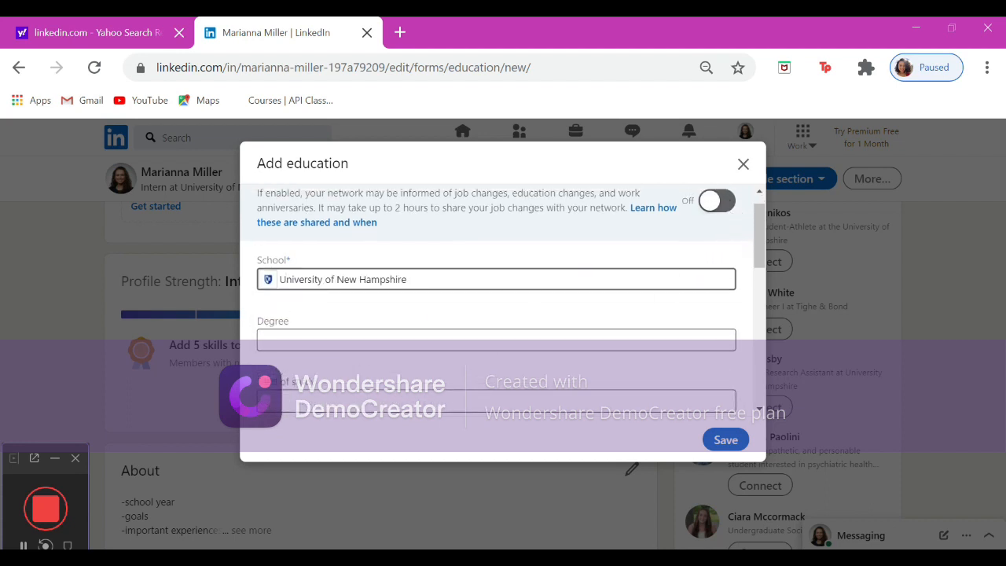
Set the degree to Master of Education - MEd and the field of study to Health and Physical Education/Fitness.
left_click(482, 345)
left_click(479, 356)
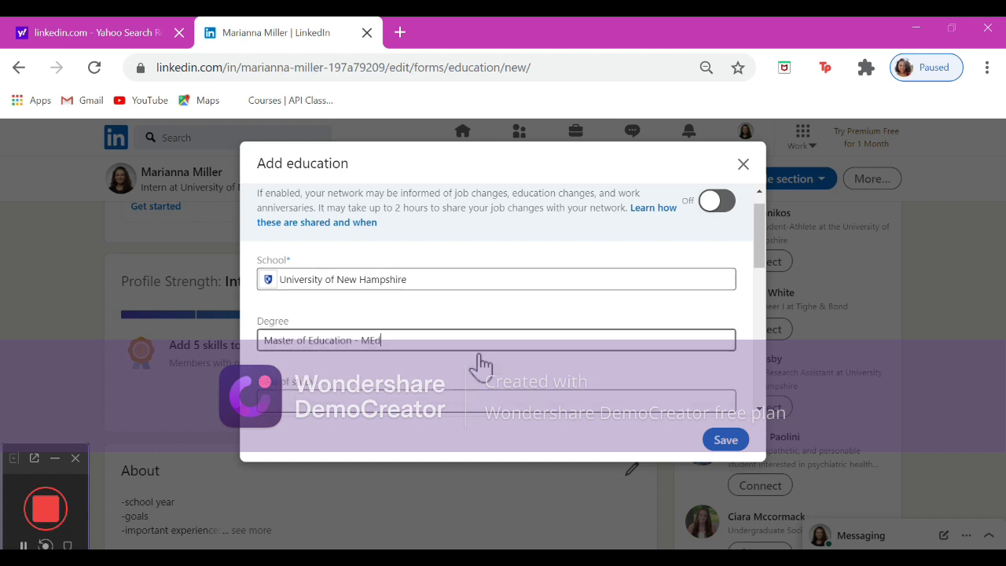
scroll(478, 357, "down", 1)
scroll(480, 363, "down", 3)
left_click(507, 244)
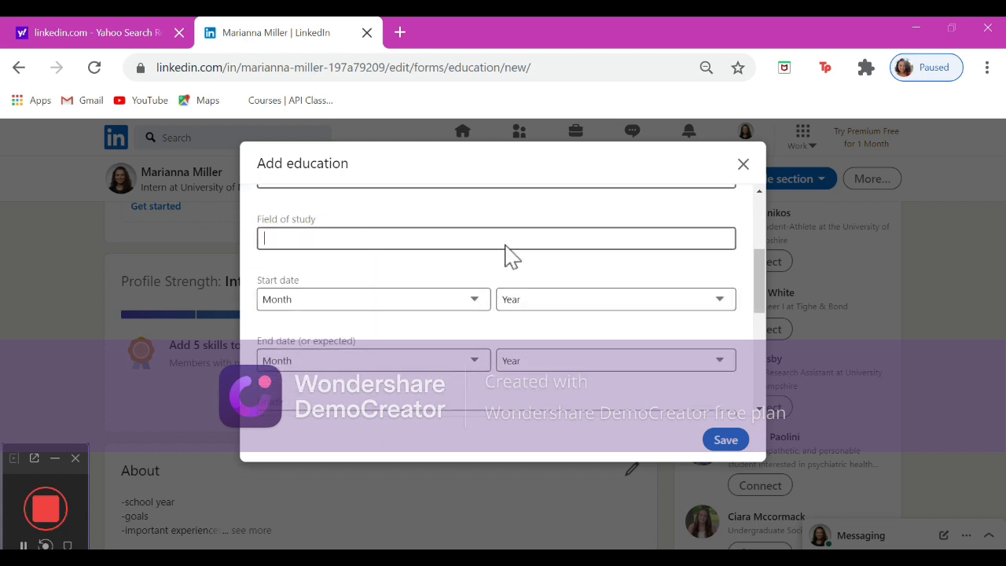
type("Educ")
left_click(491, 360)
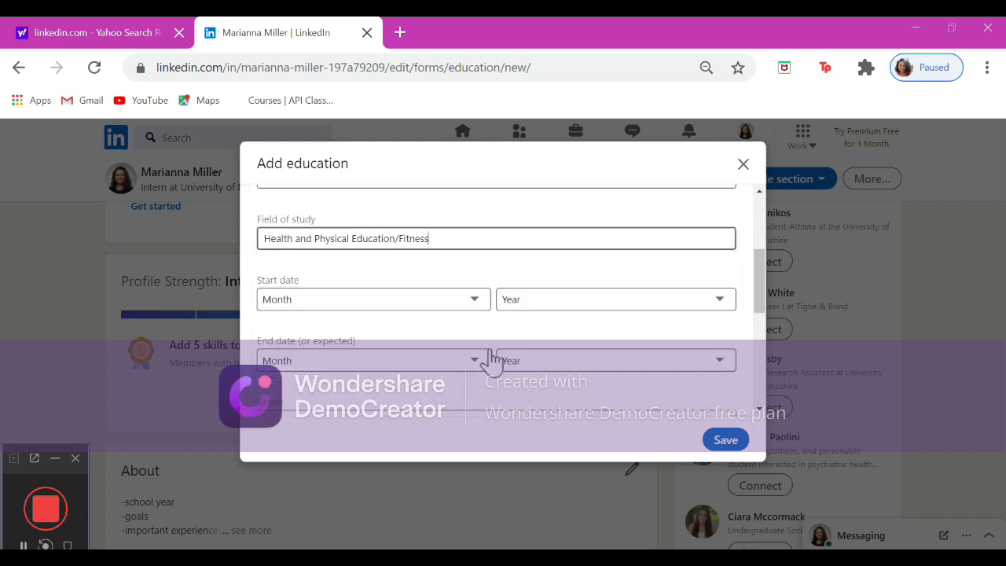
Set the education start date to August 2020.
left_click(477, 305)
scroll(460, 236, "down", 1)
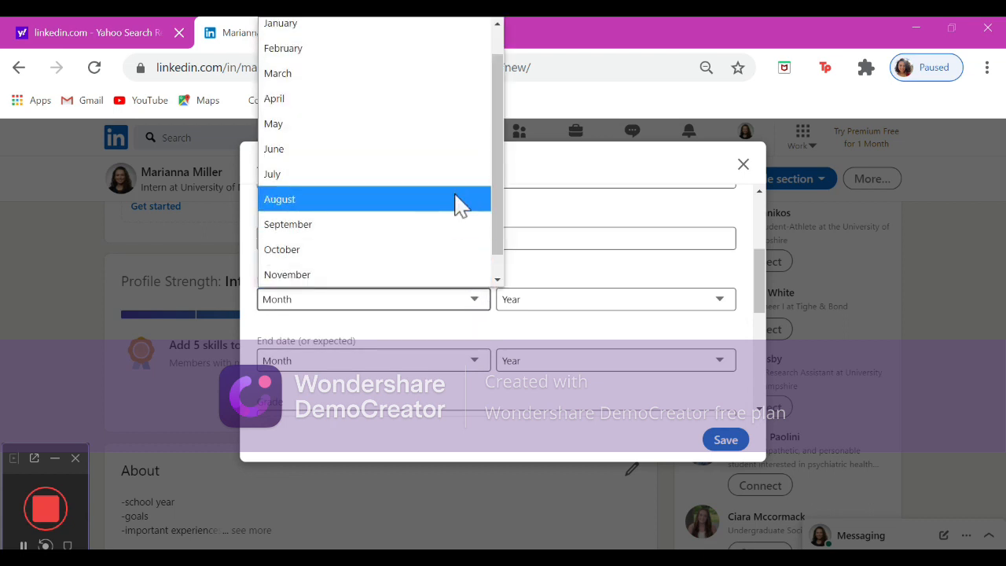
left_click(454, 199)
left_click(550, 300)
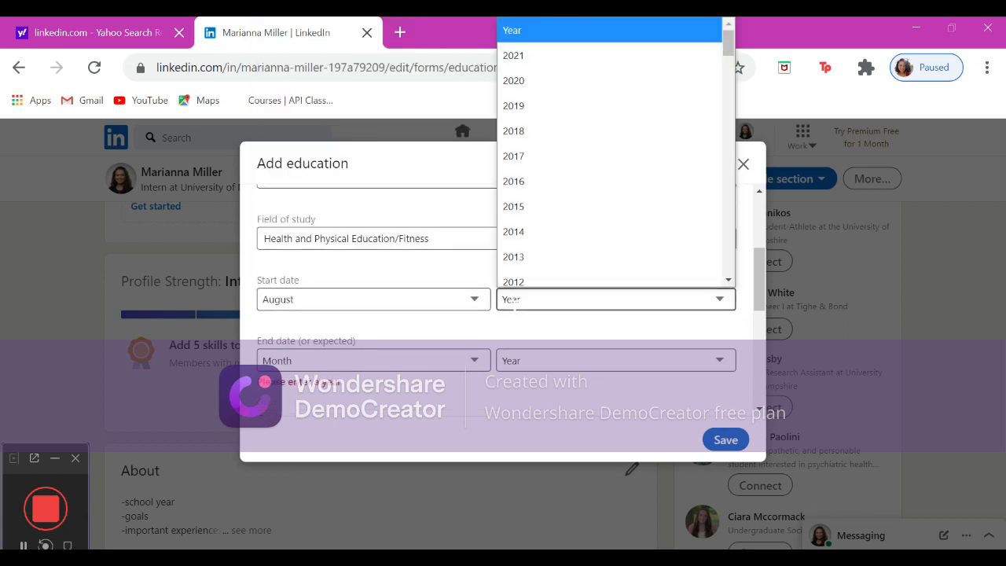
scroll(517, 253, "down", 1)
left_click(542, 55)
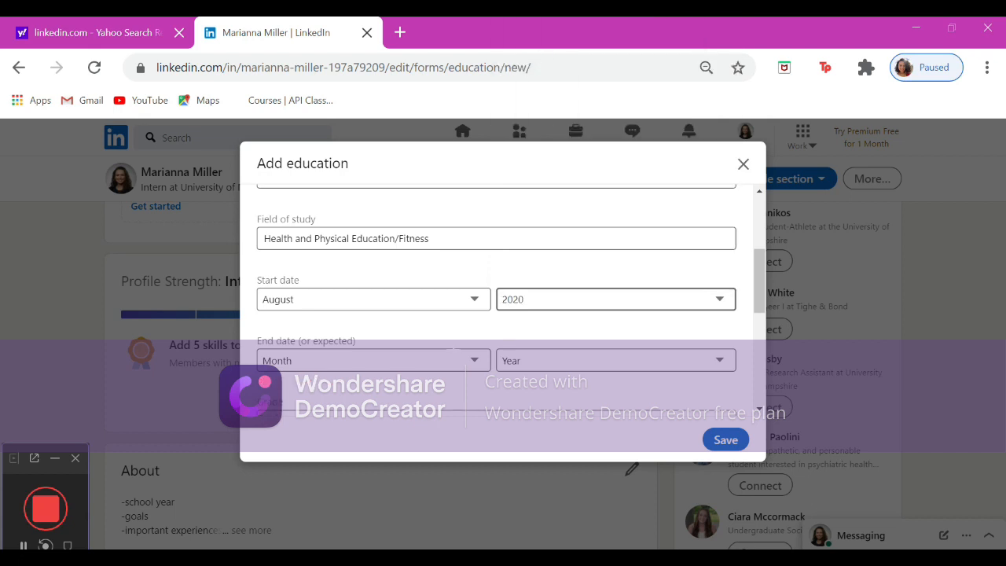
Set the expected end date month to May and choose the end year.
left_click(450, 360)
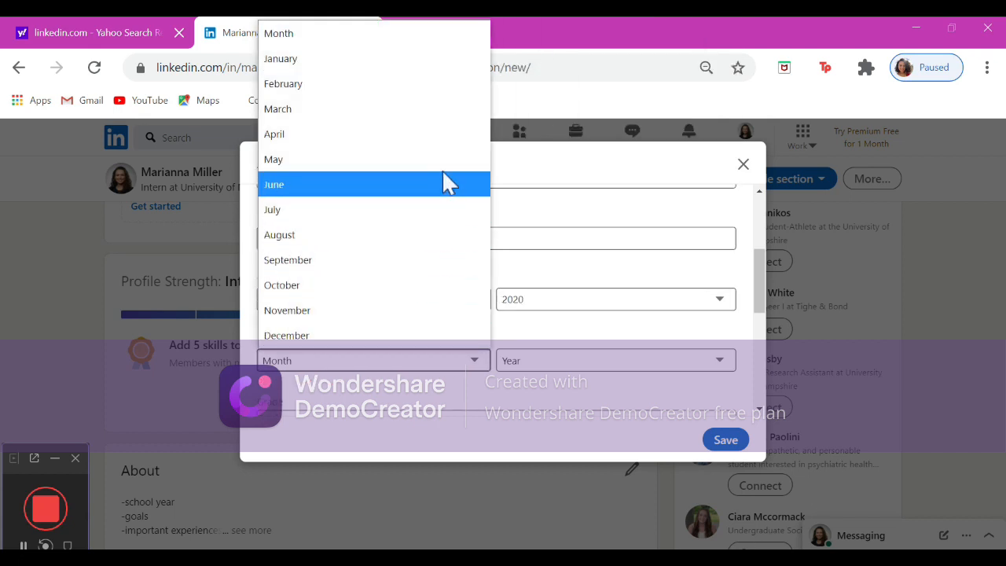
left_click(444, 160)
left_click(550, 360)
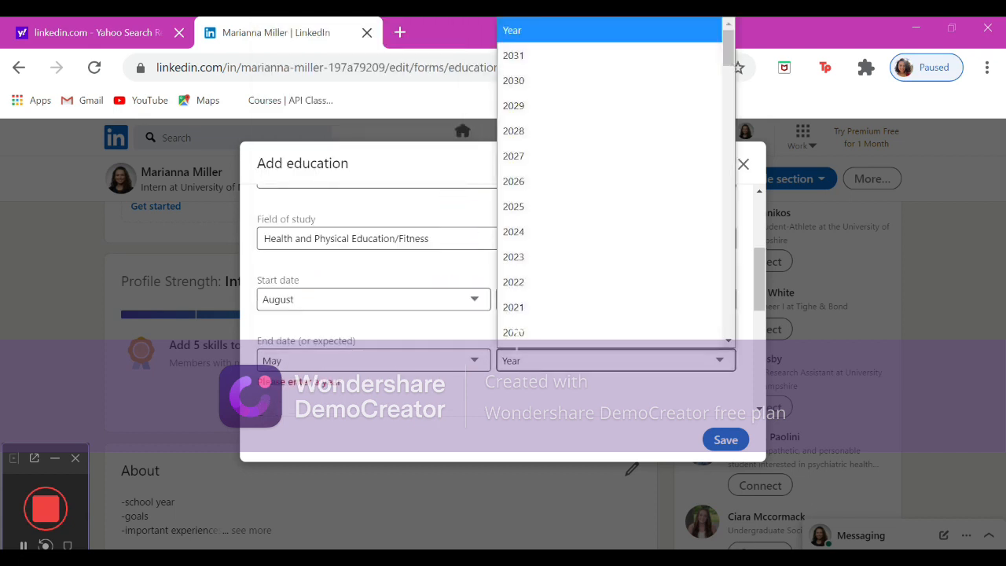
left_click(511, 315)
Enter Master's student as the grade and list clubs, sports and major-related activities under activities and societies.
scroll(512, 330, "down", 3)
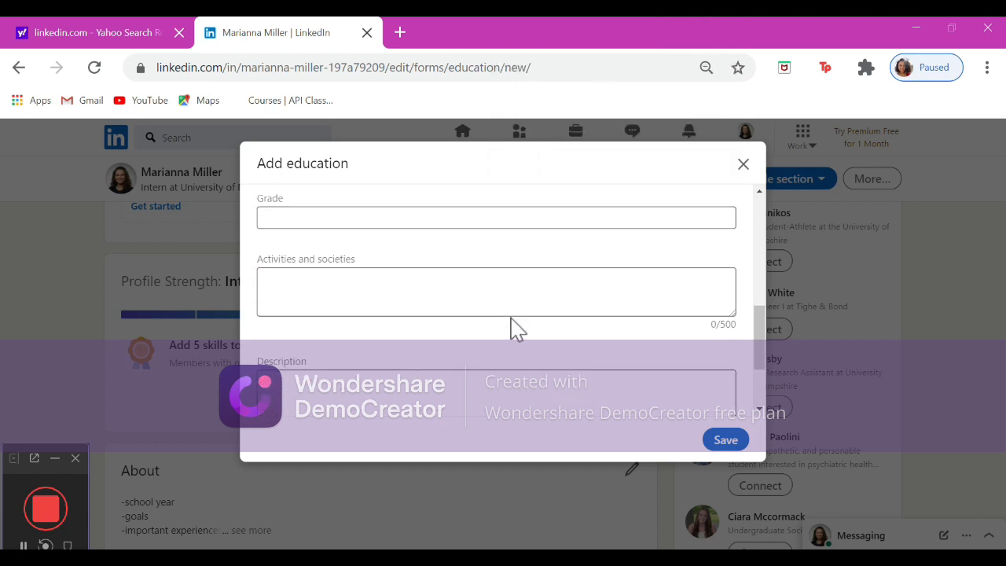
left_click(533, 221)
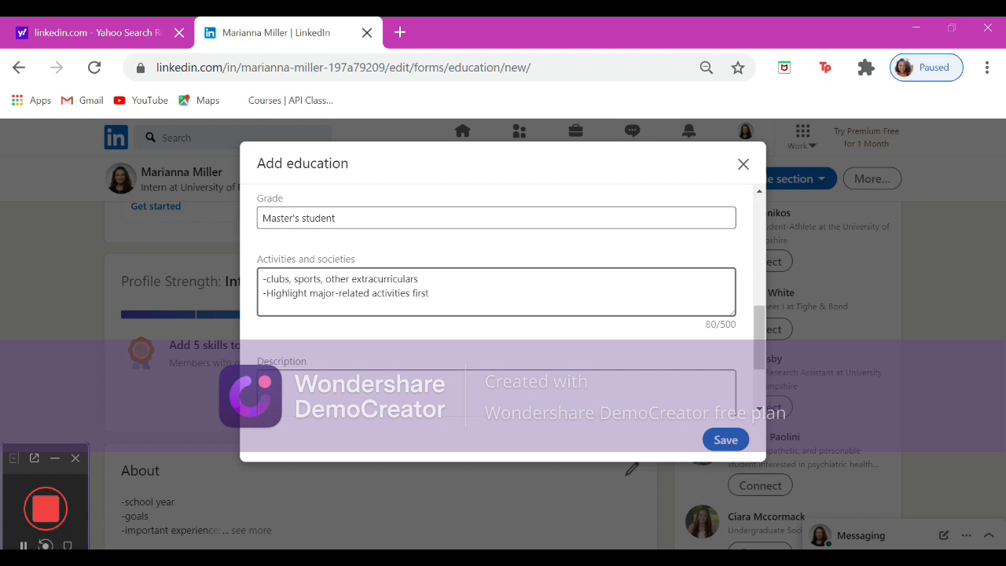
Add the description "Optional description of what you have learned/ are learning" and save the education entry.
scroll(516, 301, "down", 2)
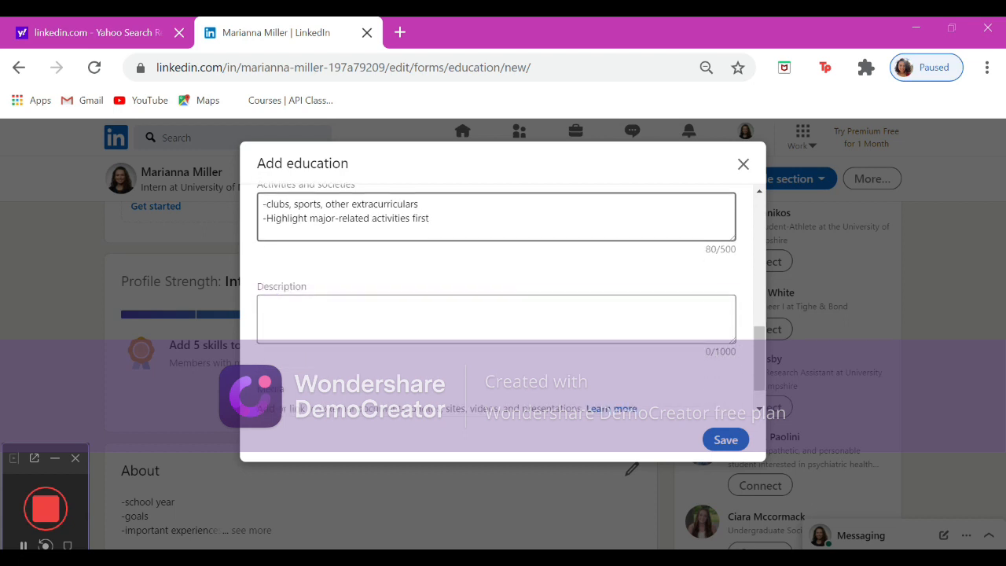
type("rned/ are learning")
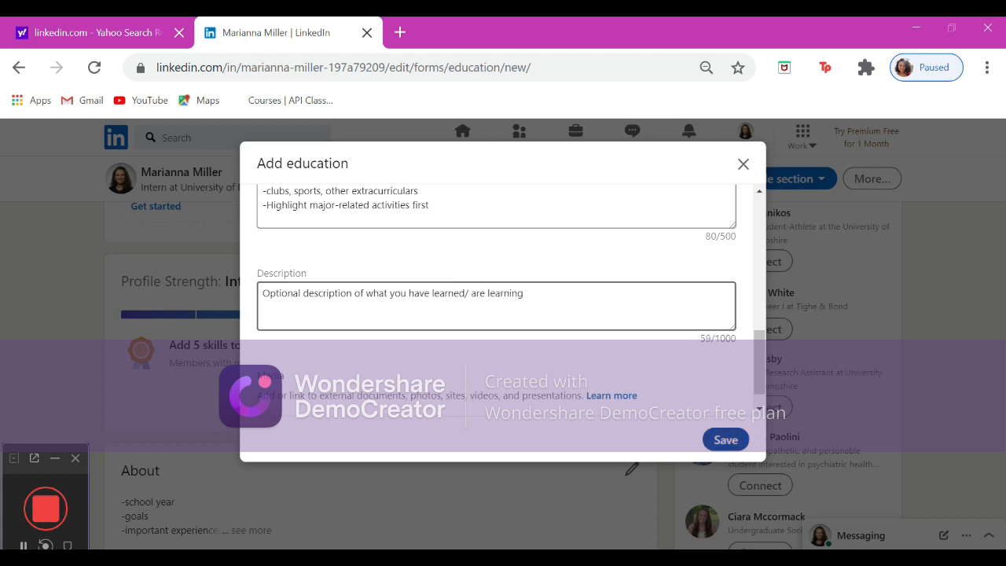
left_click(719, 441)
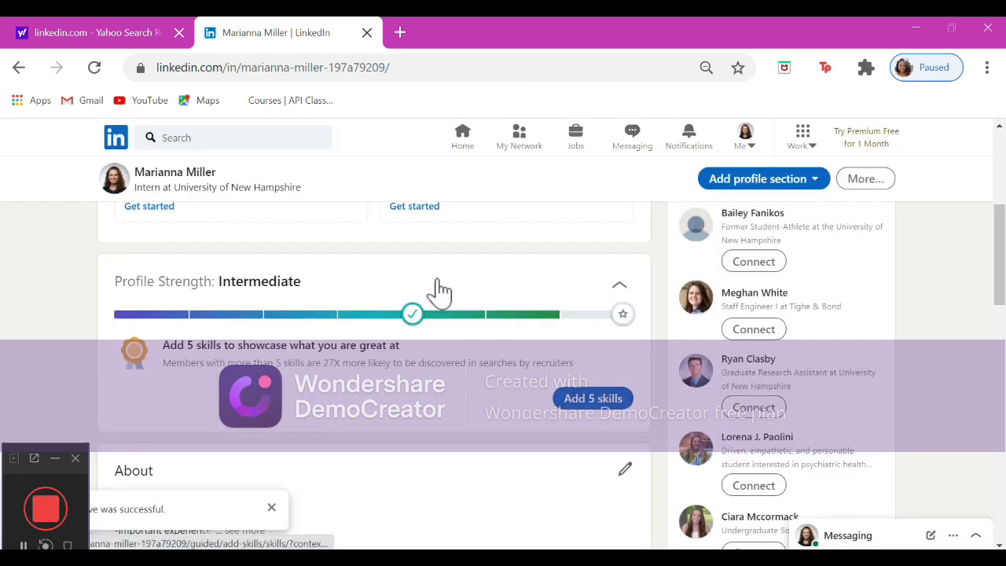
Start a new license or certification named Certified Personal Trainer (NASM-CPT).
scroll(408, 259, "up", 3)
left_click(324, 318)
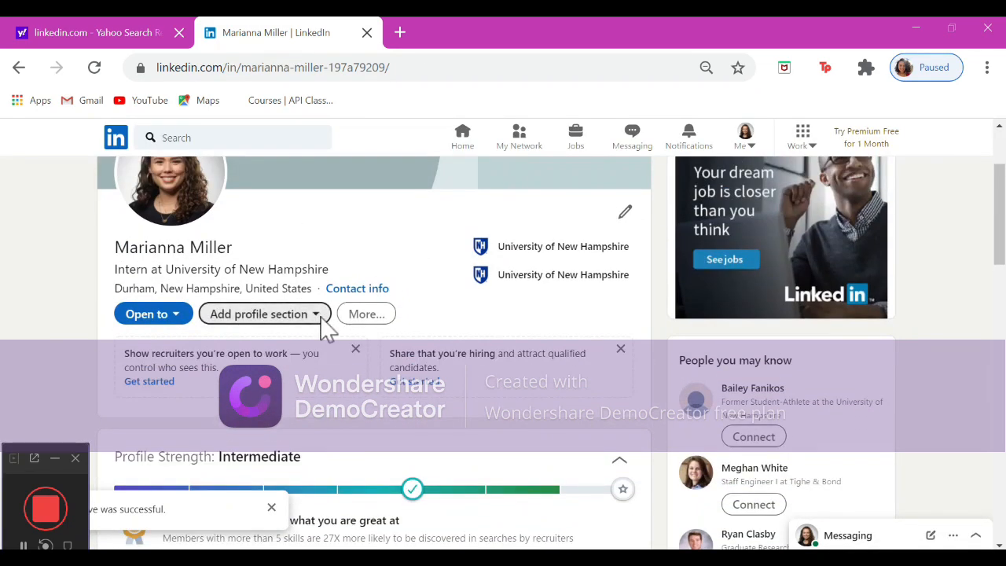
scroll(329, 440, "down", 3)
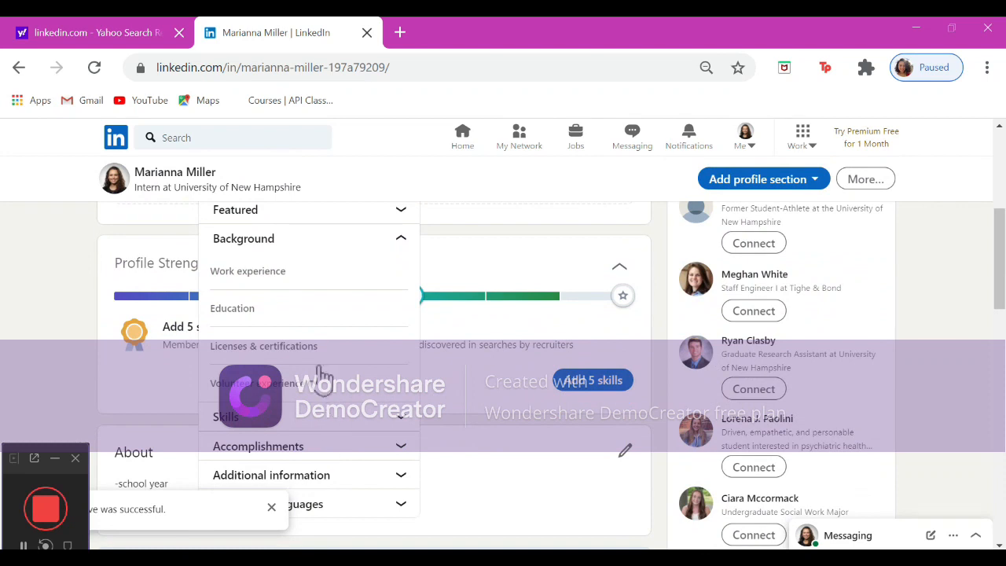
left_click(308, 349)
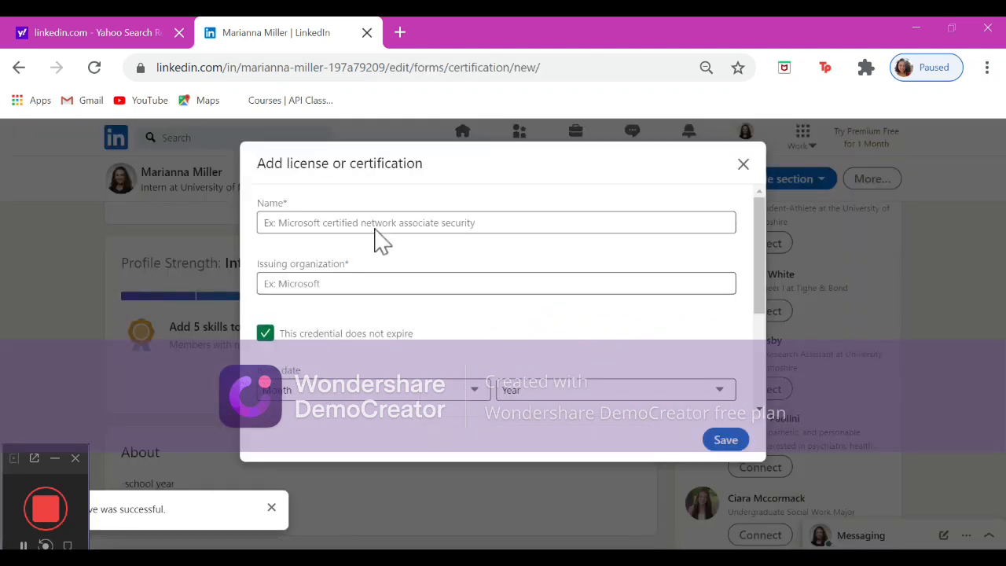
left_click(391, 227)
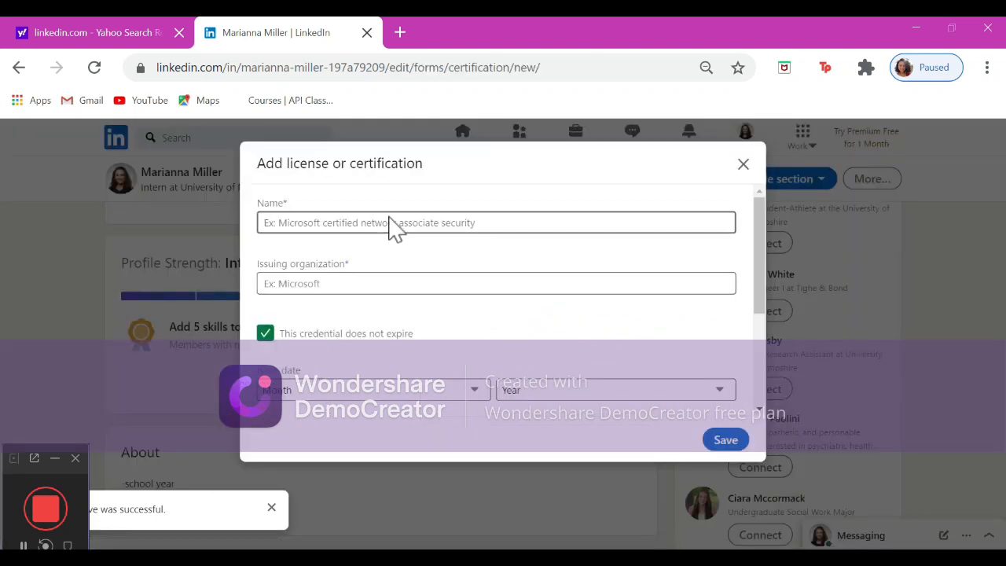
type("NASM")
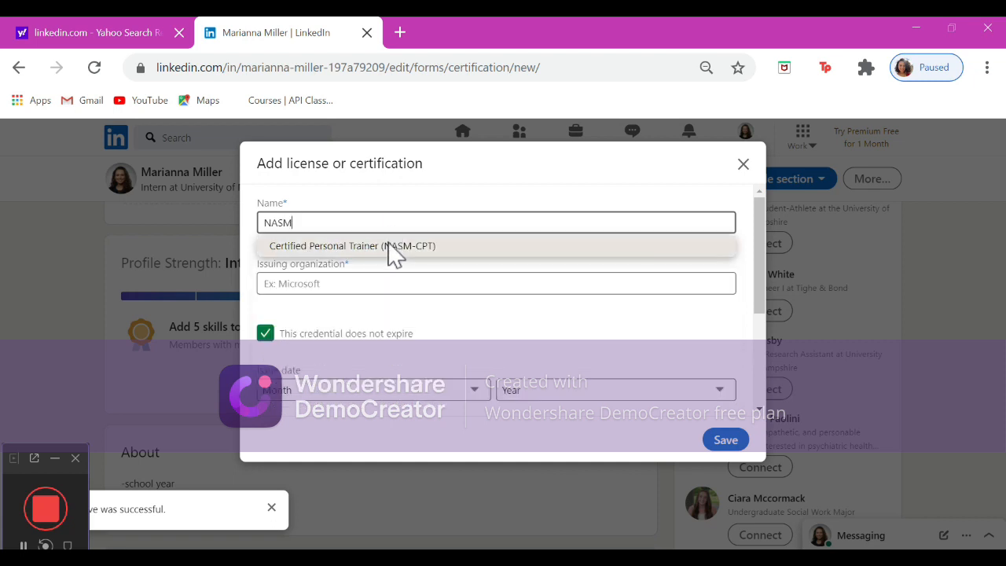
left_click(388, 249)
Set the issuing organization to National Academy of Sports Medicine (NASM).
left_click(391, 283)
type("N")
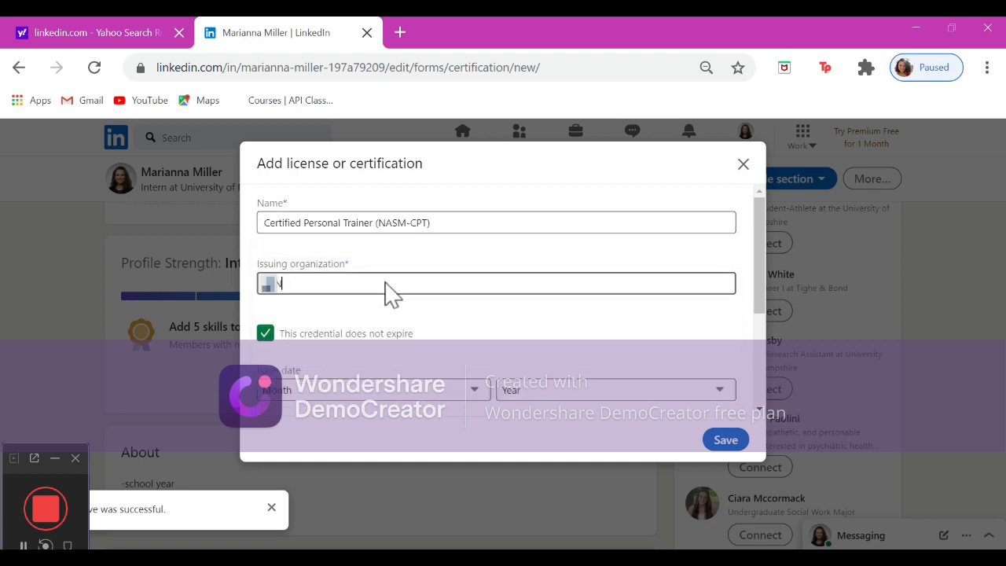
type("asm")
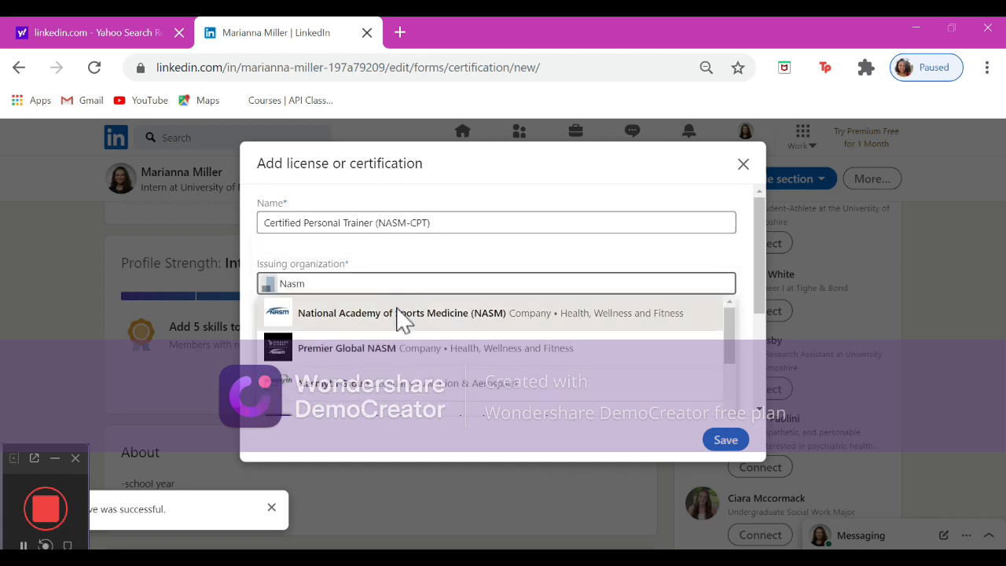
left_click(403, 318)
Make the credential expire, set issue date May 2020 and expiration May 2023, and save the certification.
scroll(402, 318, "down", 1)
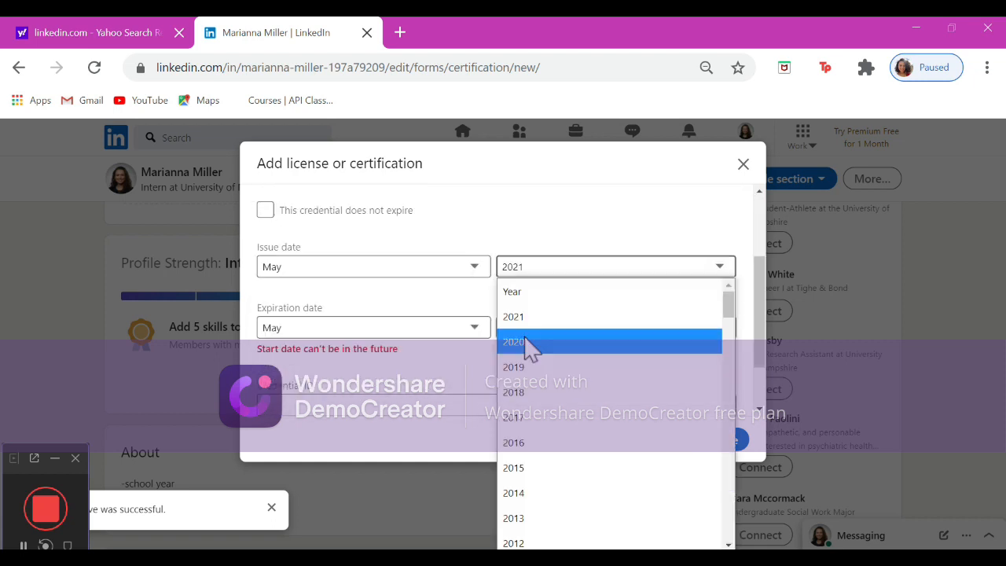
left_click(528, 344)
scroll(539, 377, "down", 2)
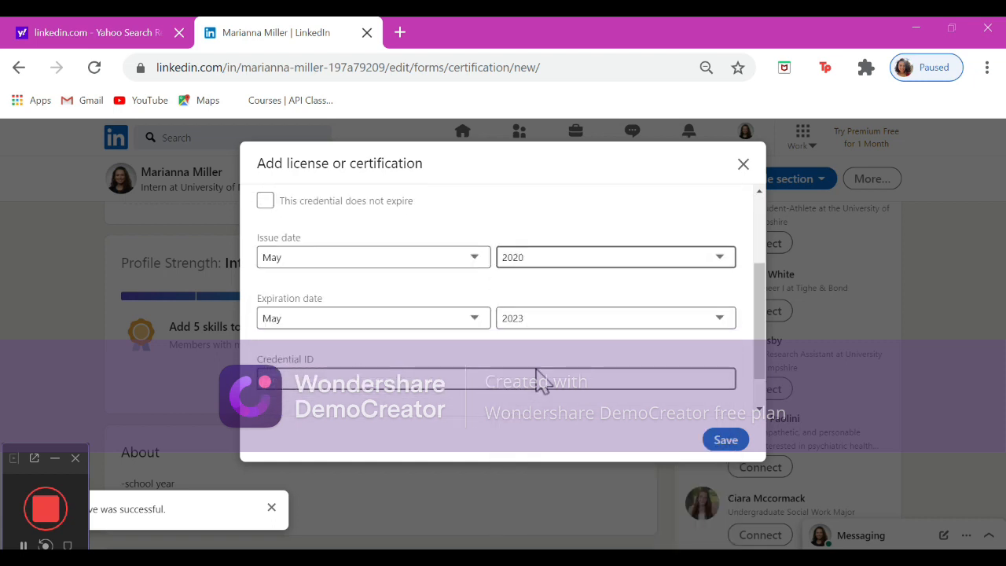
left_click(725, 441)
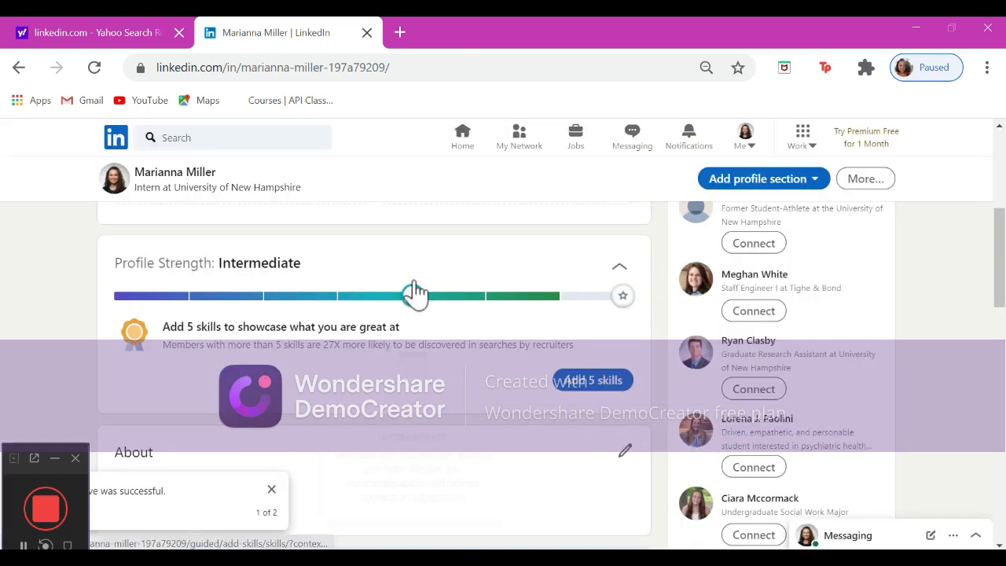
Start a new volunteer experience entry with Special Olympics as the organization.
scroll(416, 292, "up", 3)
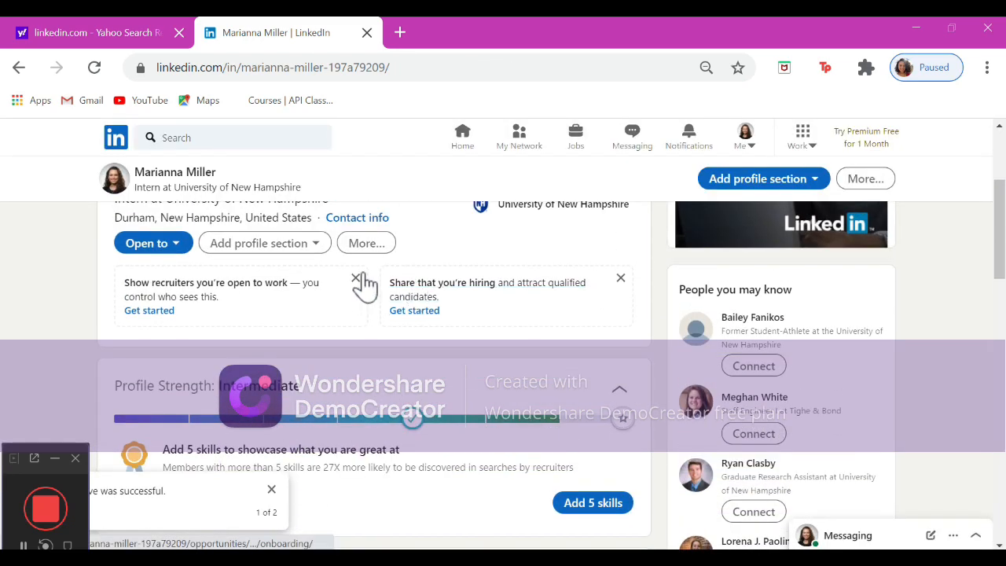
left_click(314, 248)
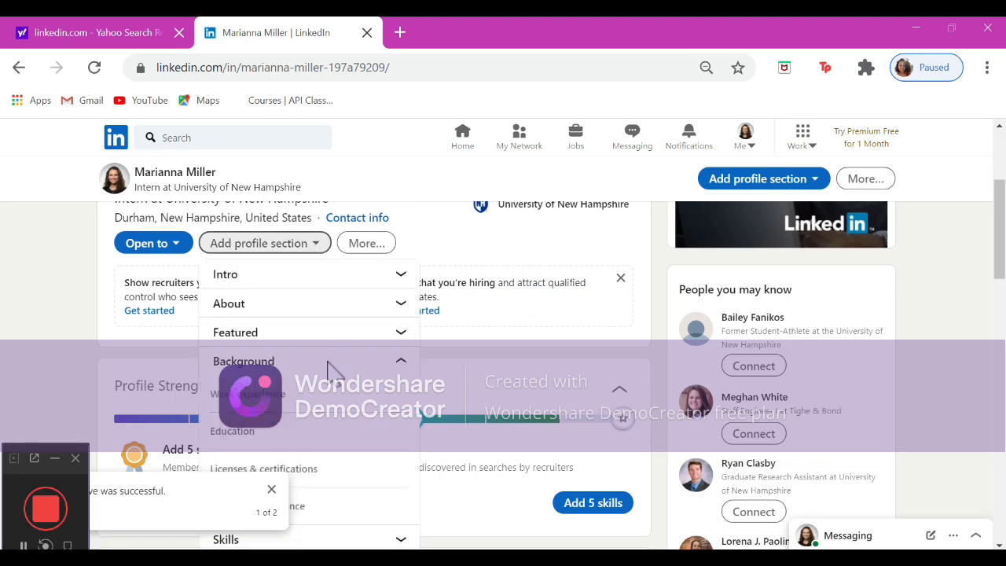
scroll(328, 368, "down", 1)
left_click(304, 380)
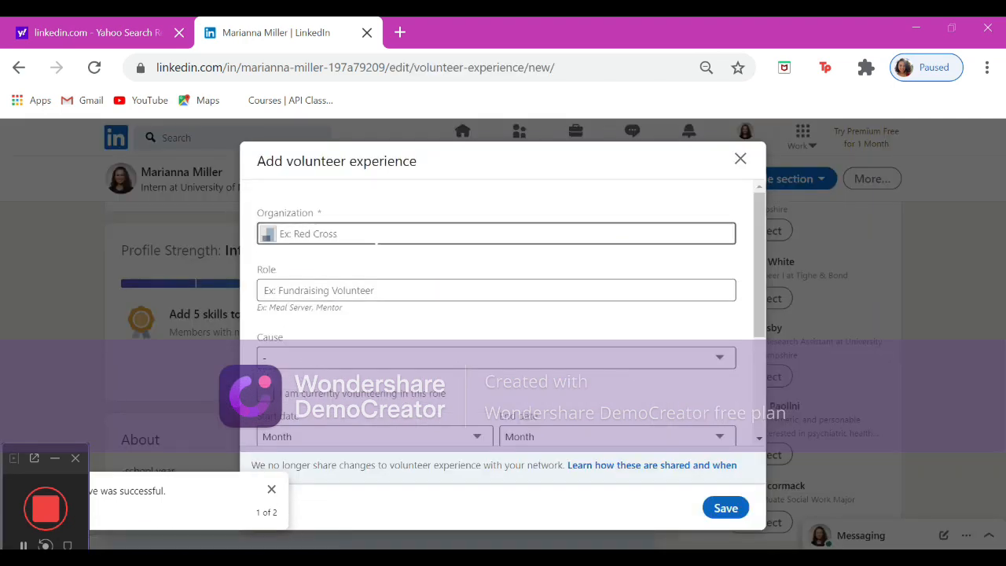
left_click(377, 234)
type("Sp")
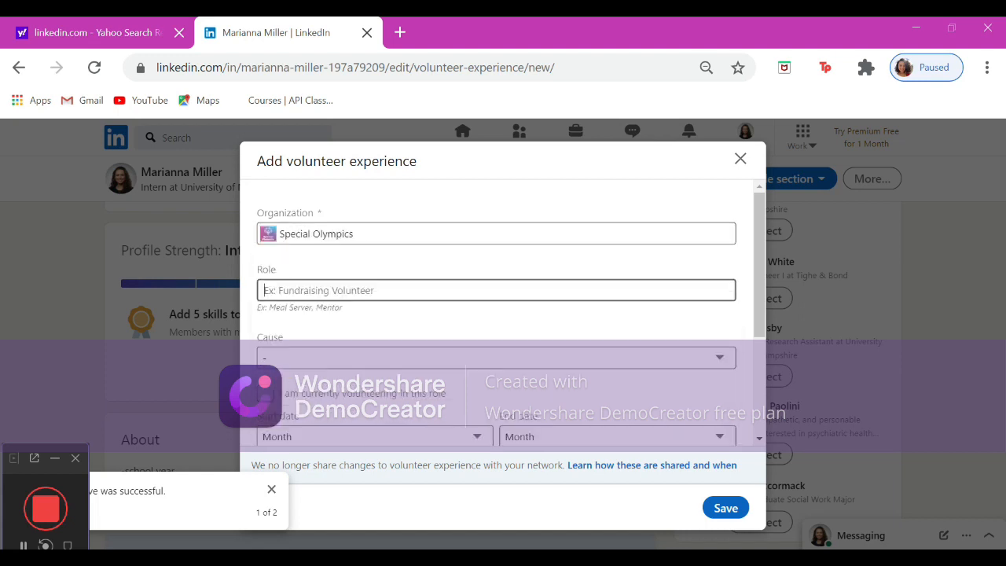
Set the volunteer role to Education Mentor and the cause to Education.
type("Ed")
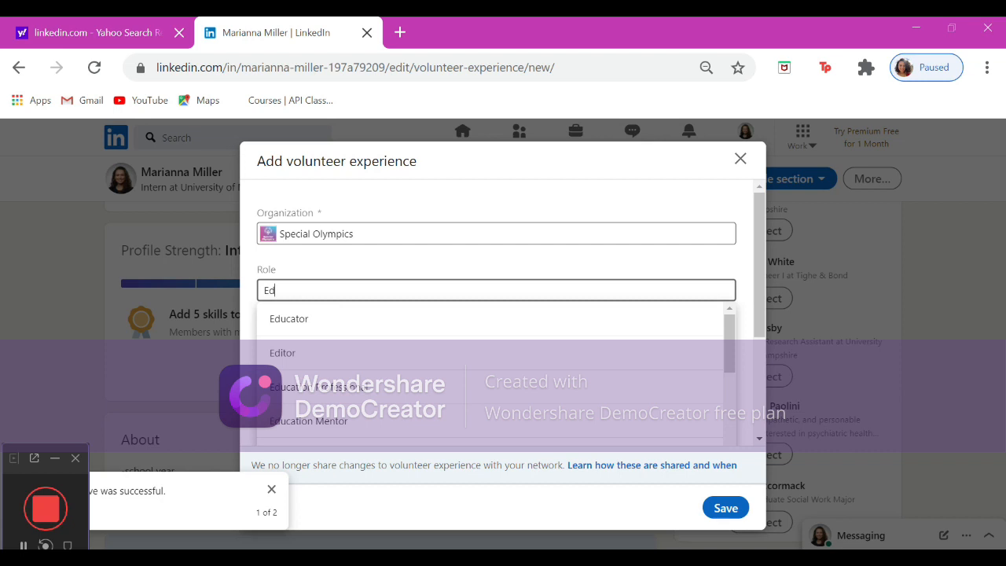
scroll(489, 373, "down", 1)
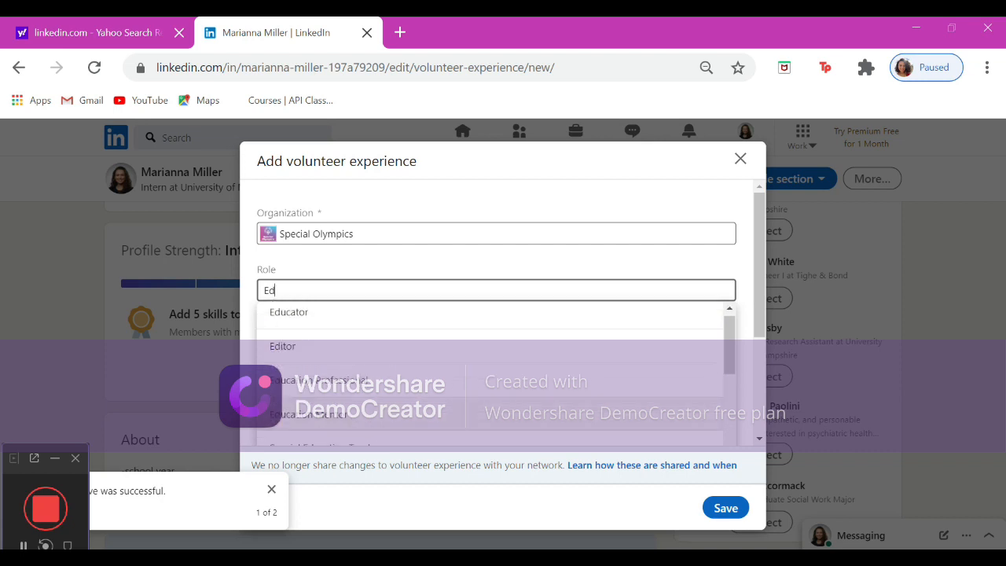
left_click(308, 397)
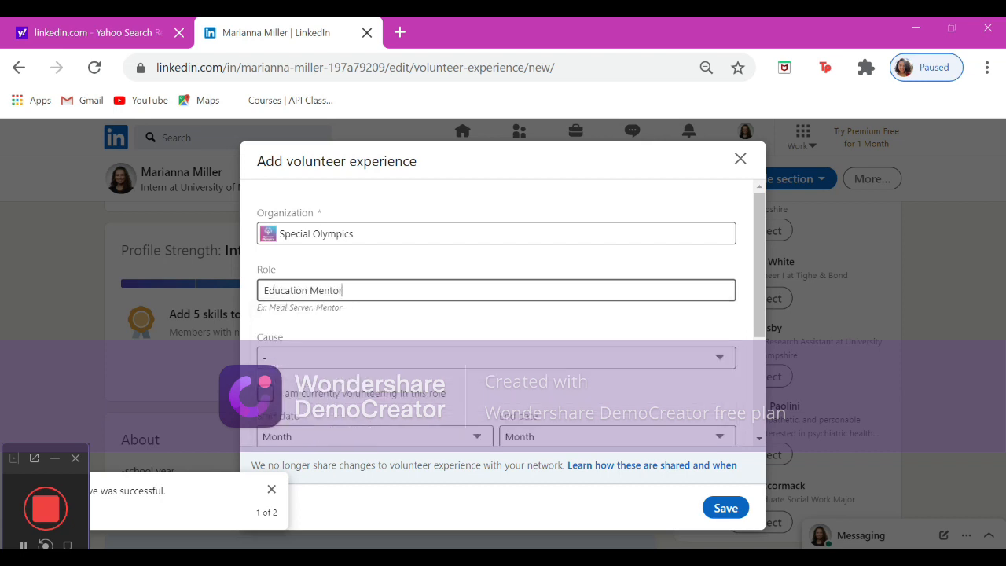
scroll(416, 252, "down", 3)
left_click(417, 250)
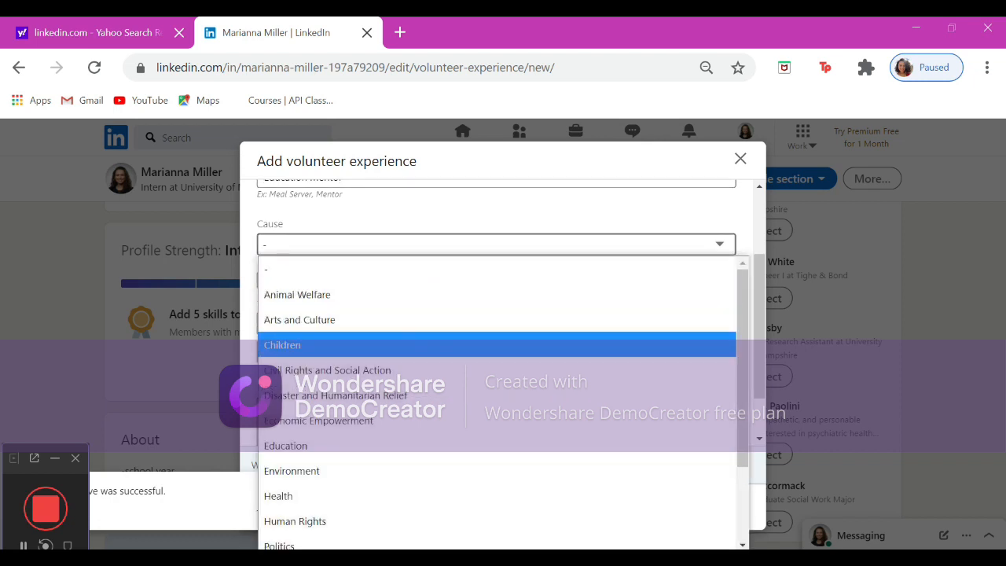
left_click(403, 455)
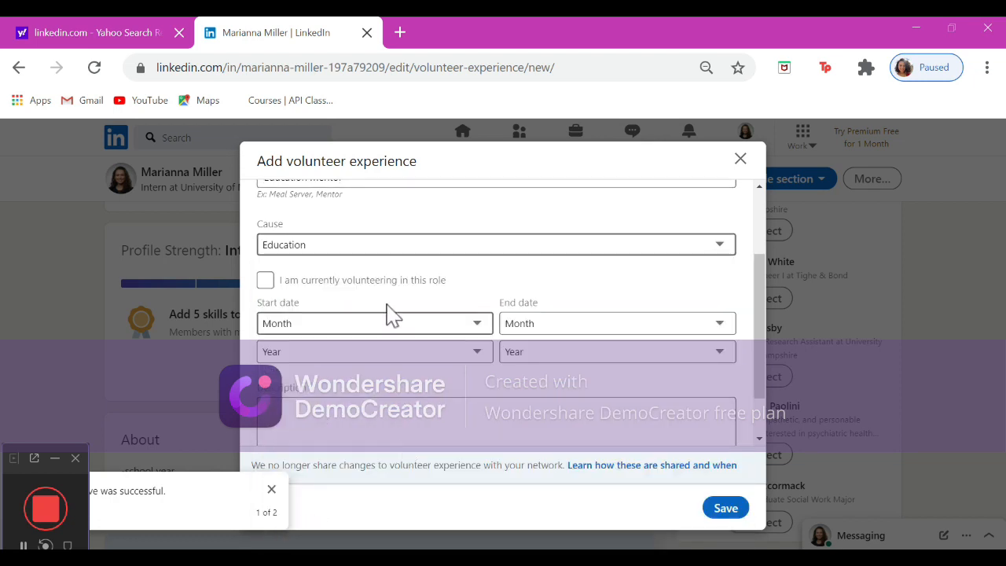
Set the volunteer start date to January 2018 and the end date to January 2019.
scroll(384, 305, "down", 1)
scroll(385, 306, "down", 1)
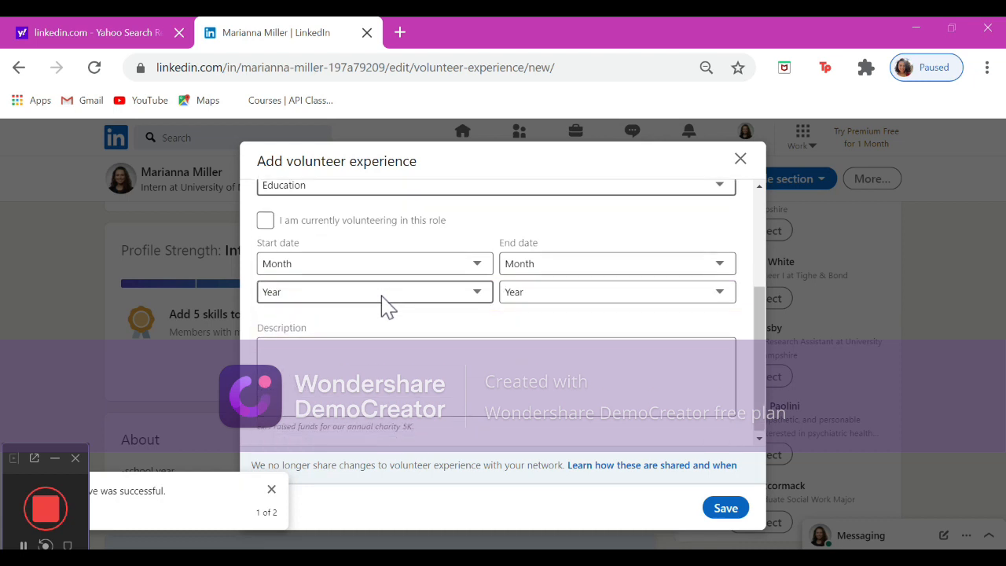
left_click(403, 273)
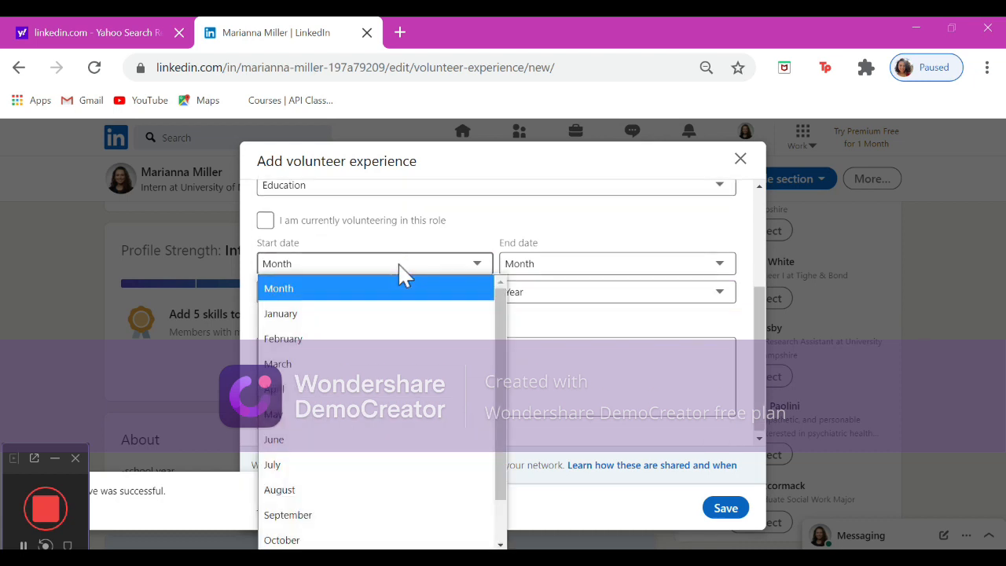
left_click(403, 314)
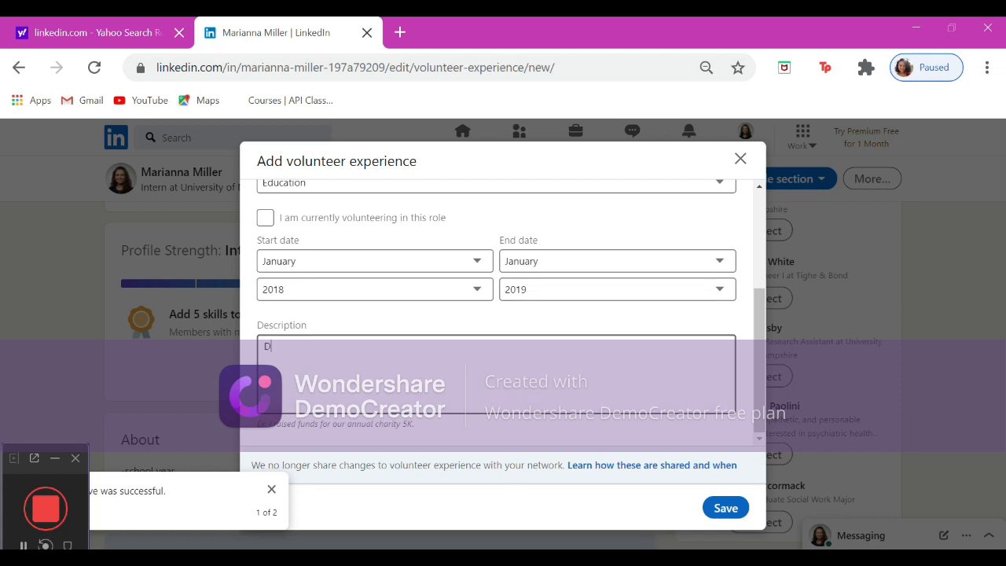
Describe the volunteer role, relating it to the major, and save the volunteer experience.
type("ription of volunteer role- bonus points if you can relate volunteer experience to major")
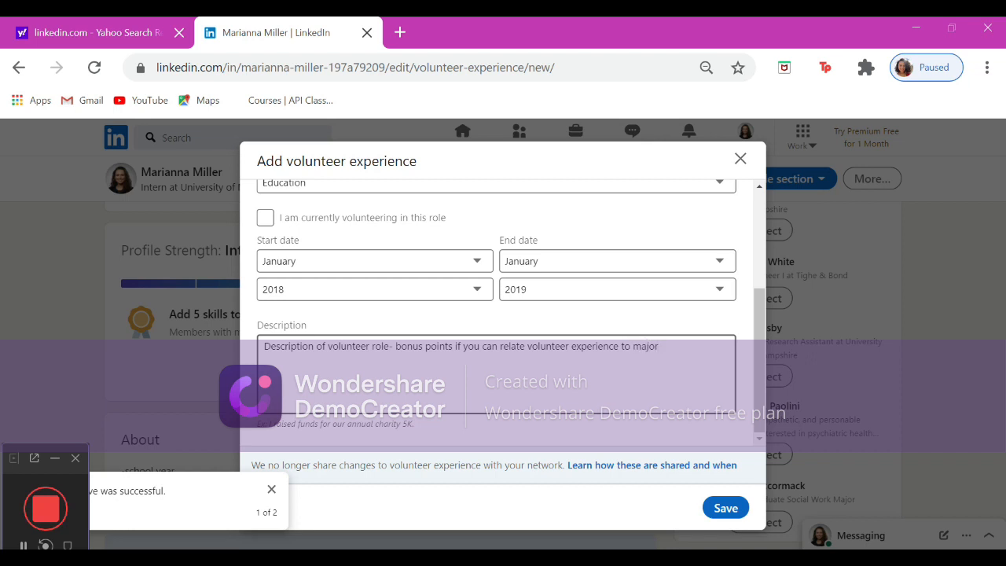
left_click(718, 509)
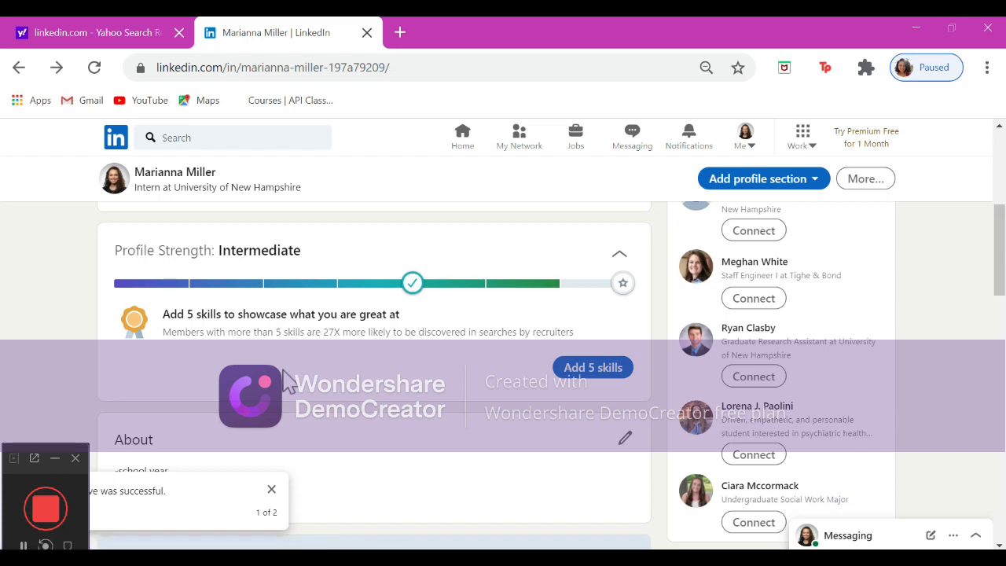
scroll(289, 401, "up", 3)
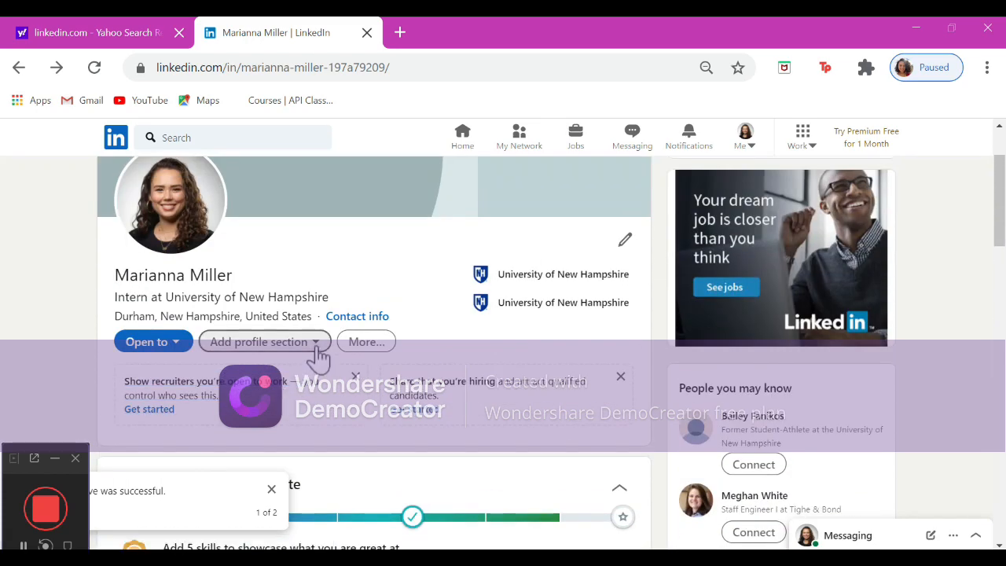
Dismiss the recruiter visibility card and open the Add Skills dialog from the profile sections menu.
left_click(356, 376)
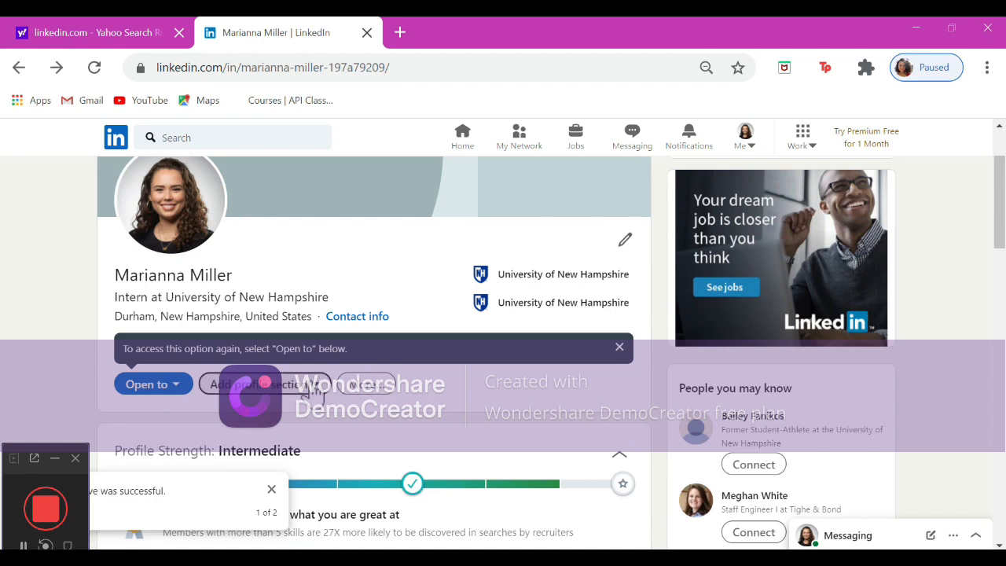
left_click(309, 385)
scroll(313, 393, "down", 3)
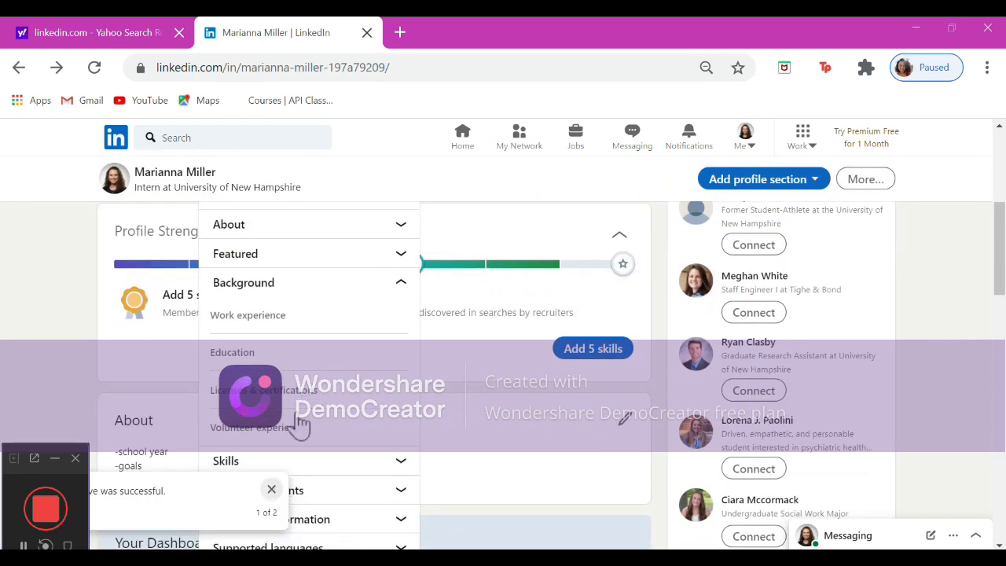
scroll(303, 417, "down", 2)
left_click(397, 336)
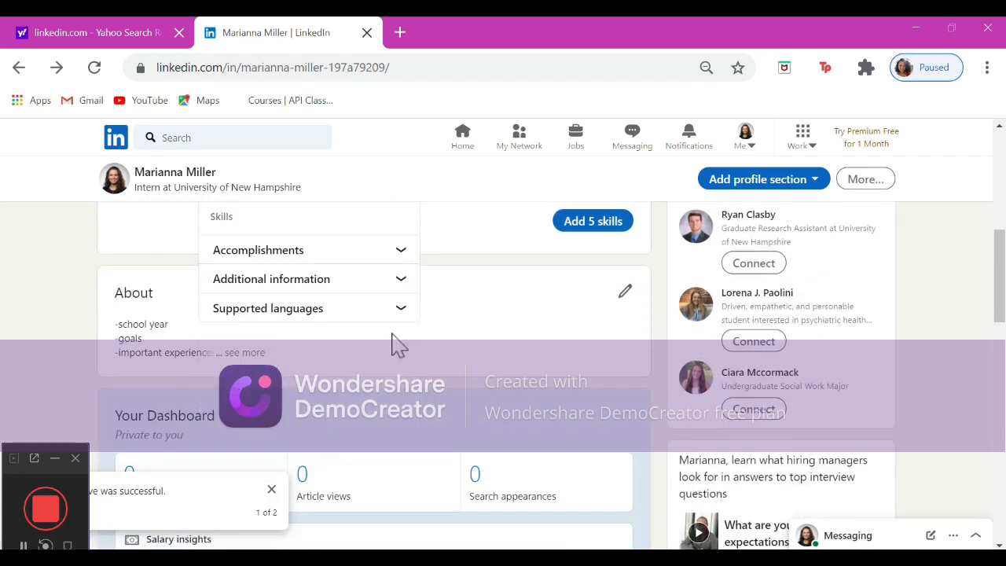
scroll(393, 343, "up", 2)
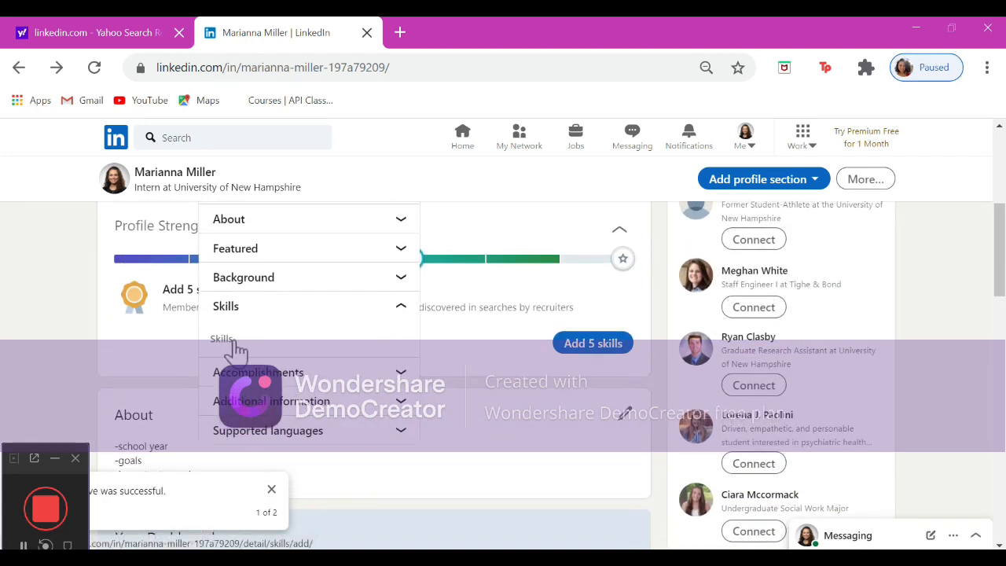
left_click(235, 347)
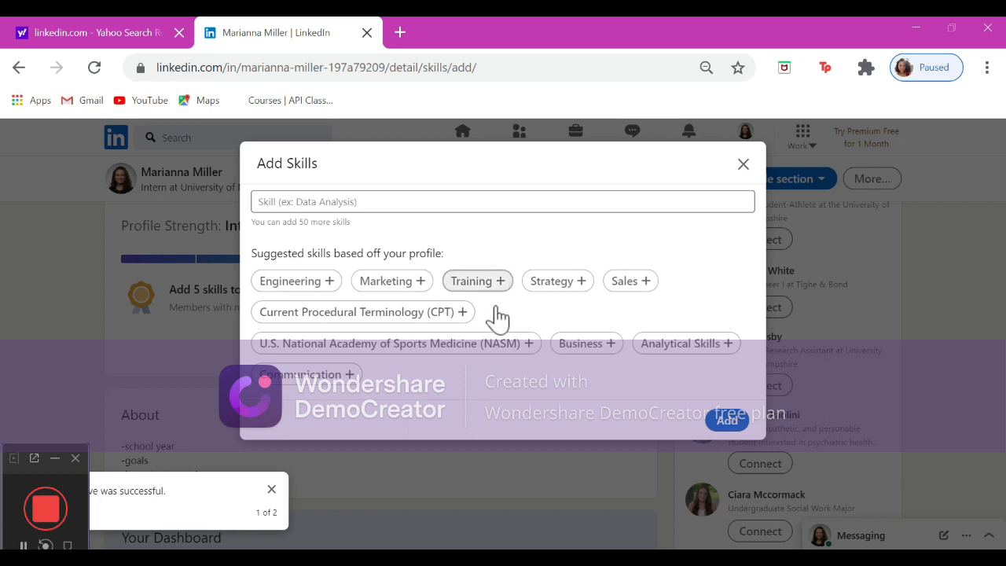
Add the skills U.S. National Academy of Sports Medicine (NASM), Communication and Health Education, and save them.
left_click(518, 346)
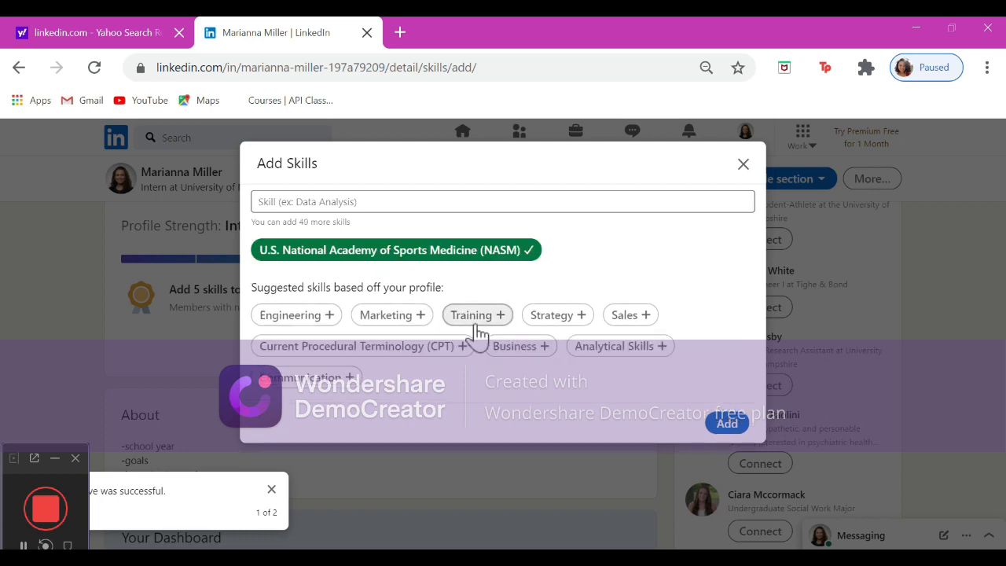
left_click(345, 376)
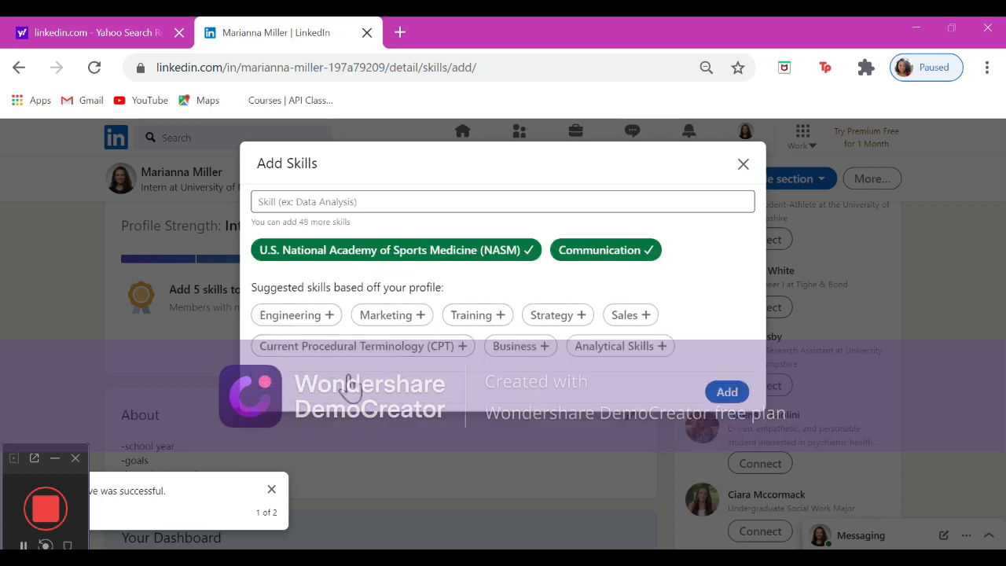
left_click(385, 206)
type("ed")
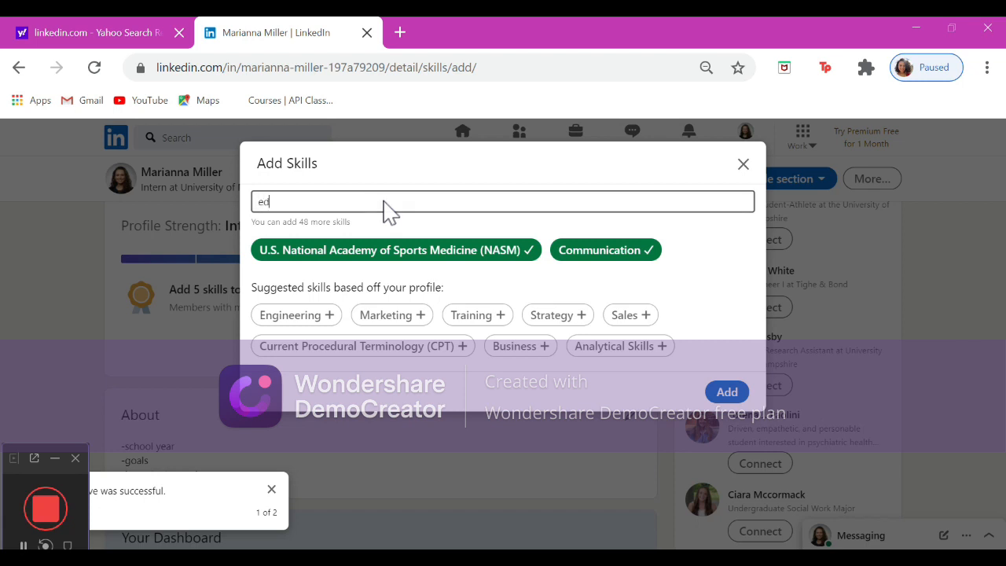
type("ucation")
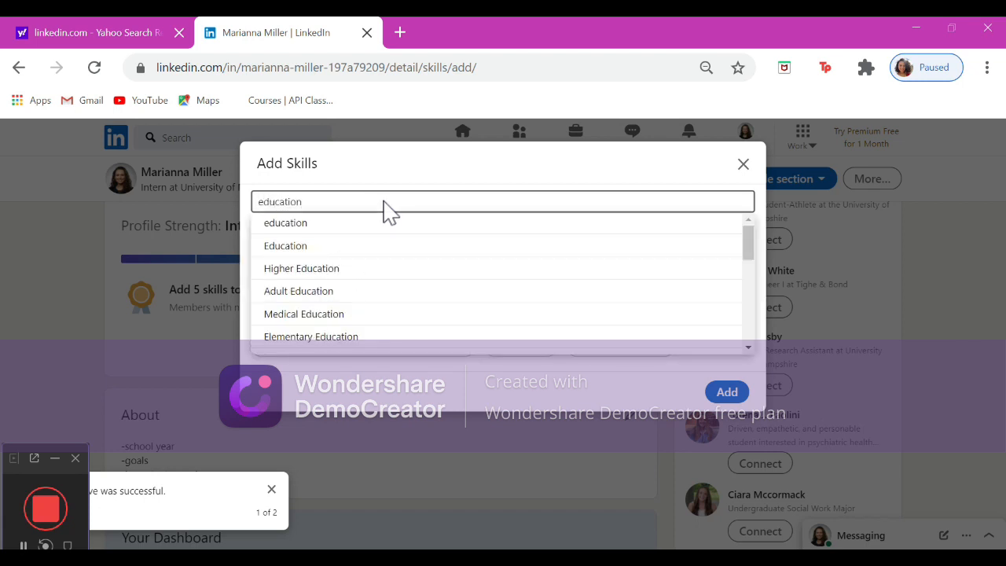
left_click(383, 244)
left_click(442, 204)
scroll(430, 312, "down", 1)
scroll(430, 318, "down", 1)
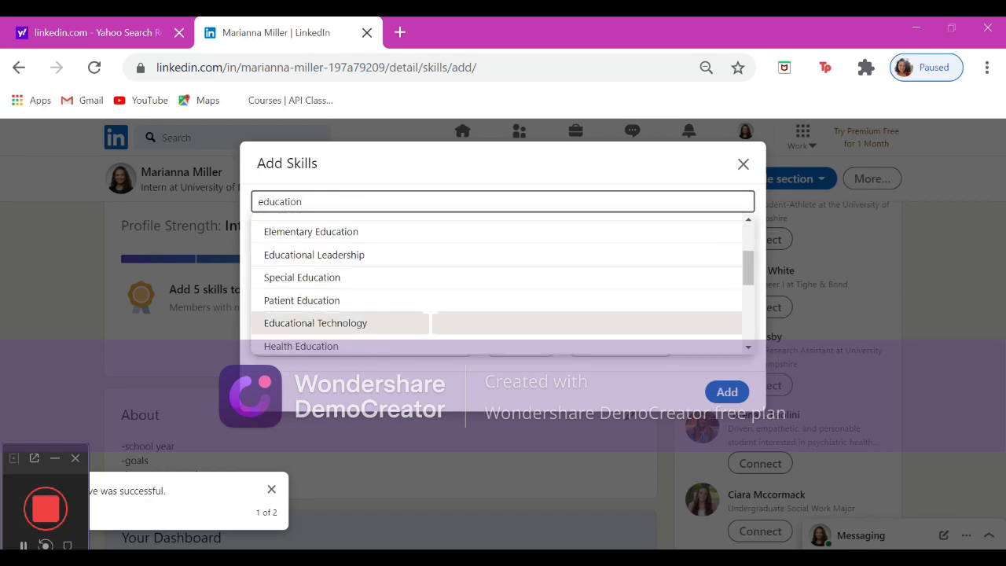
scroll(431, 316, "down", 2)
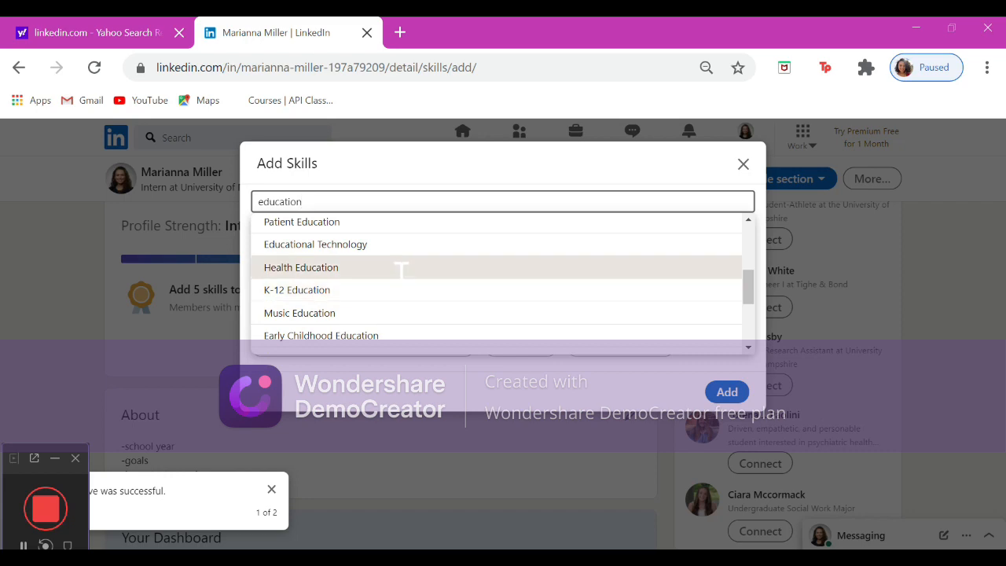
left_click(401, 270)
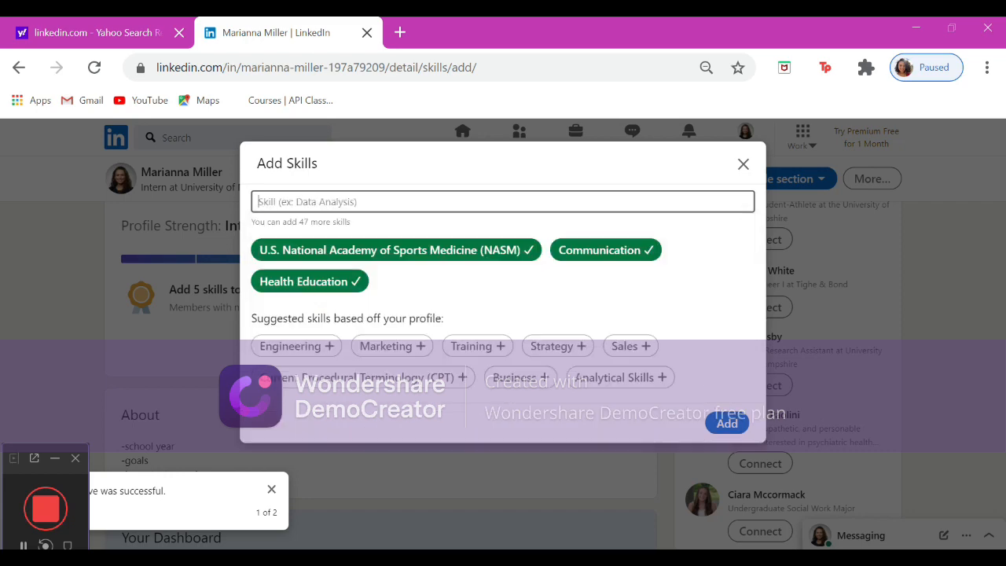
left_click(728, 425)
Browse the Accomplishments and Additional information options in the add profile section menu.
scroll(499, 394, "up", 1)
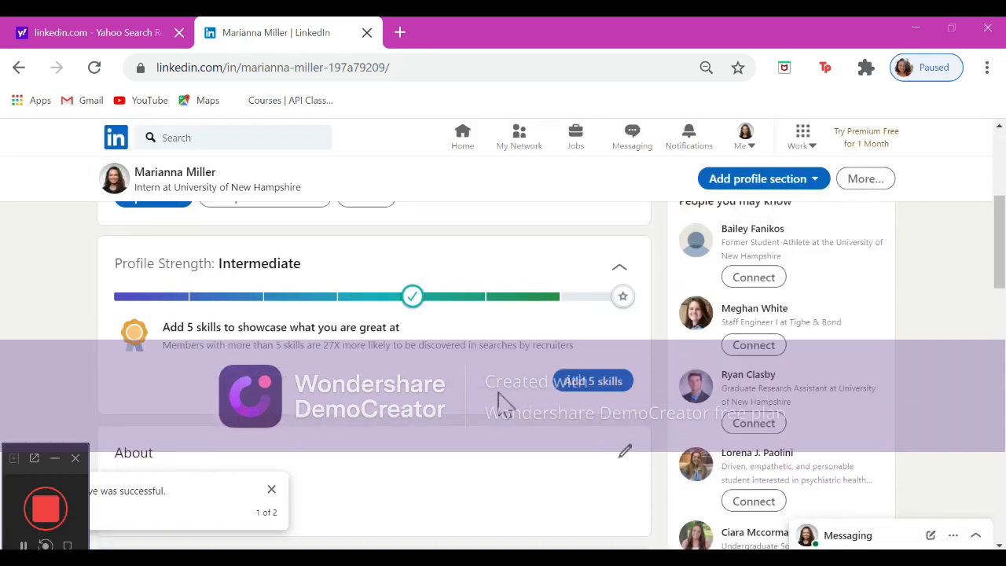
left_click(323, 253)
scroll(311, 462, "down", 4)
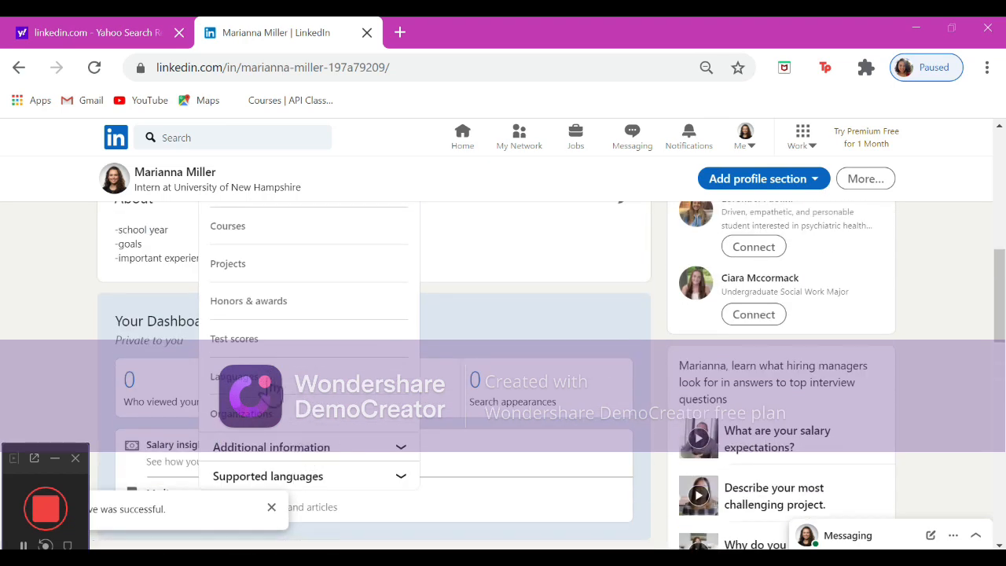
scroll(265, 349, "up", 1)
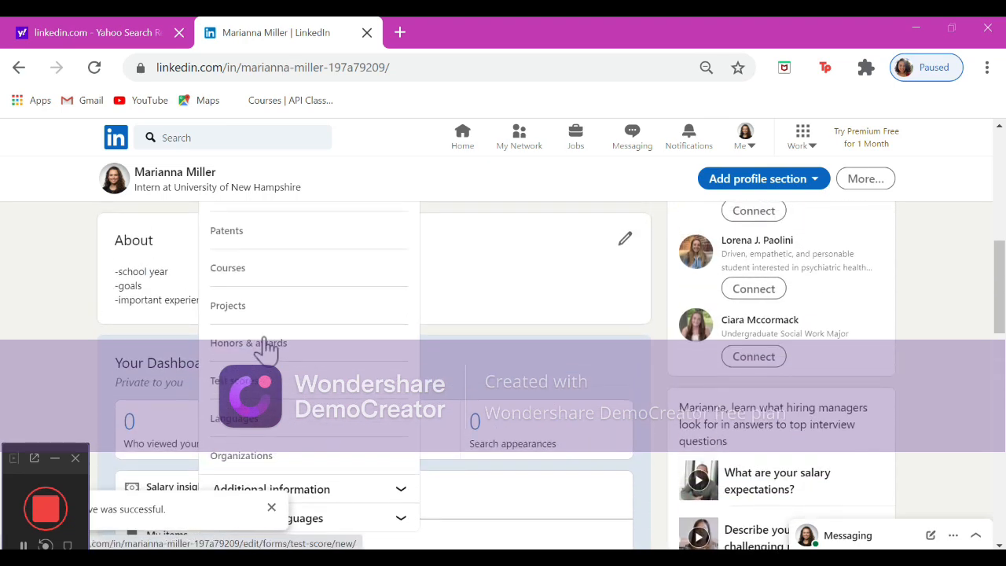
scroll(265, 349, "down", 1)
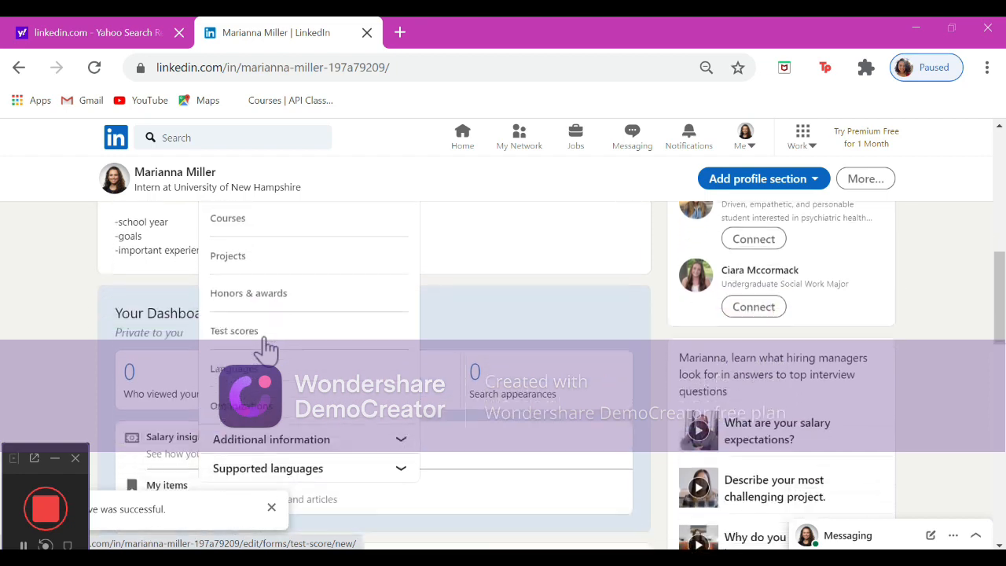
left_click(275, 427)
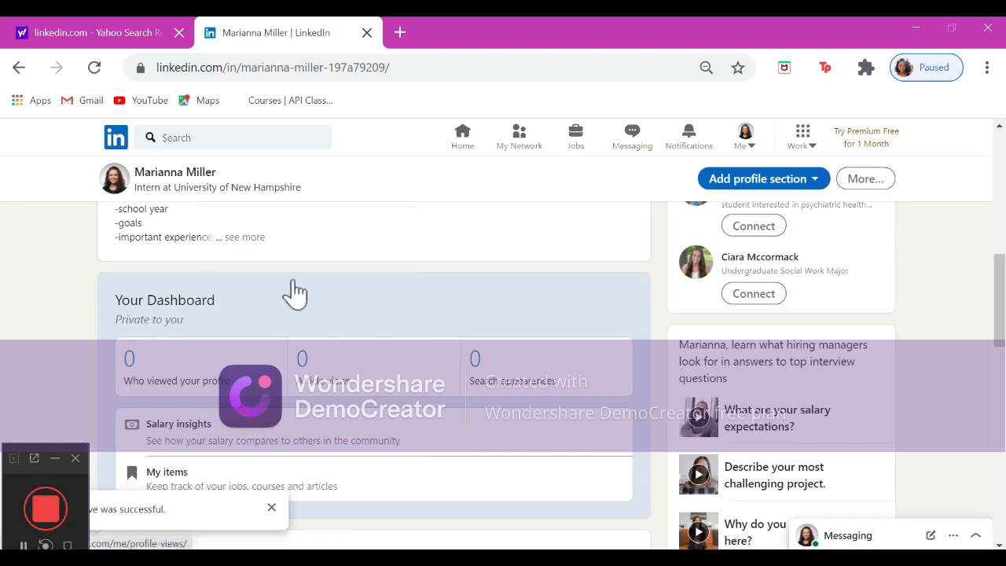
scroll(291, 289, "up", 2)
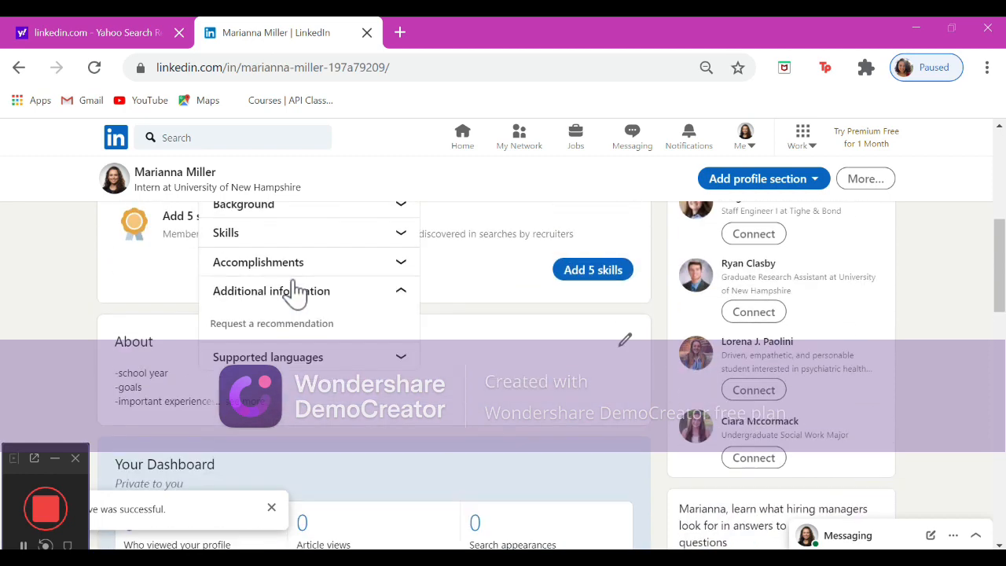
left_click(297, 329)
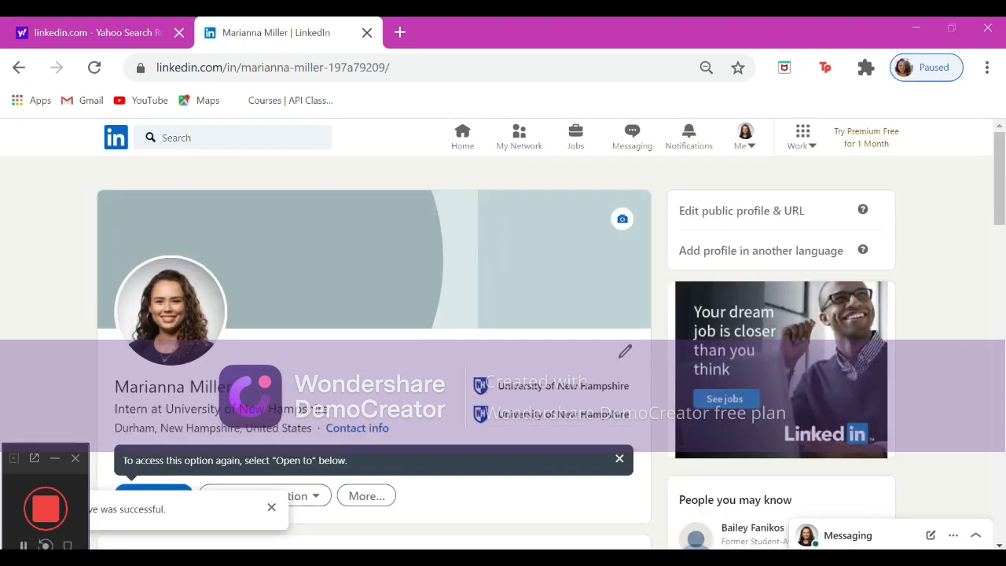
Go to the home feed and open the followed hashtags and page discovery views.
left_click(474, 160)
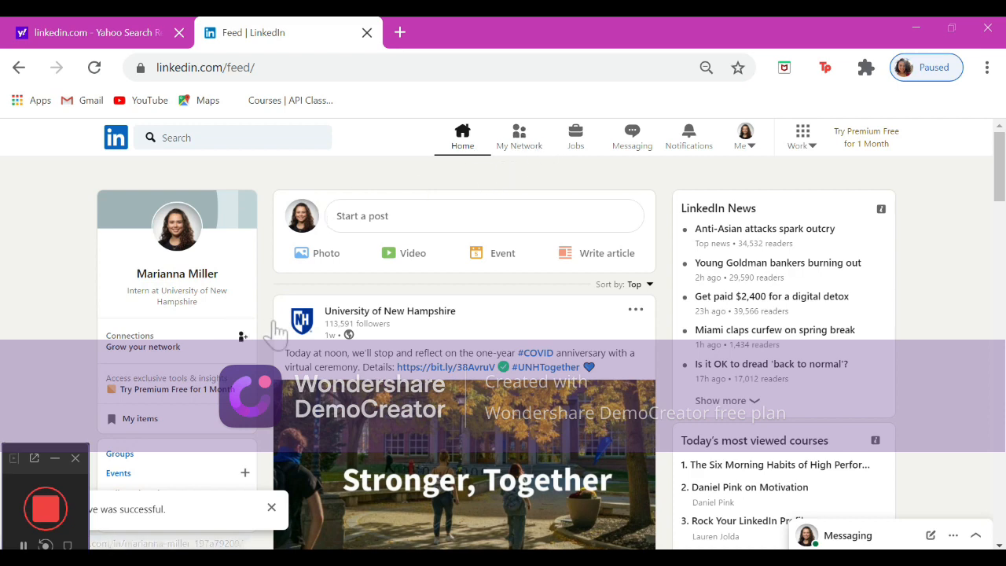
scroll(272, 332, "down", 1)
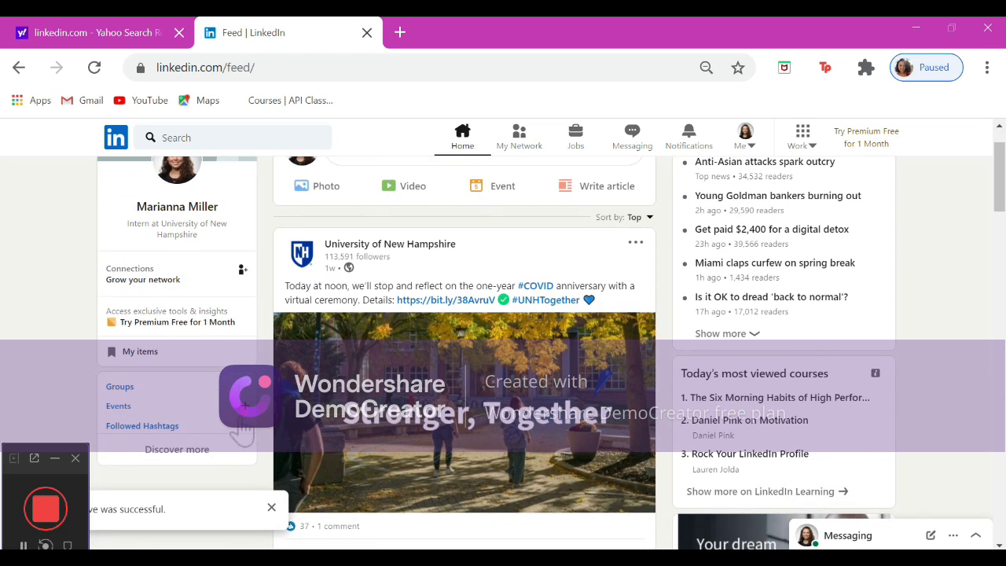
left_click(175, 426)
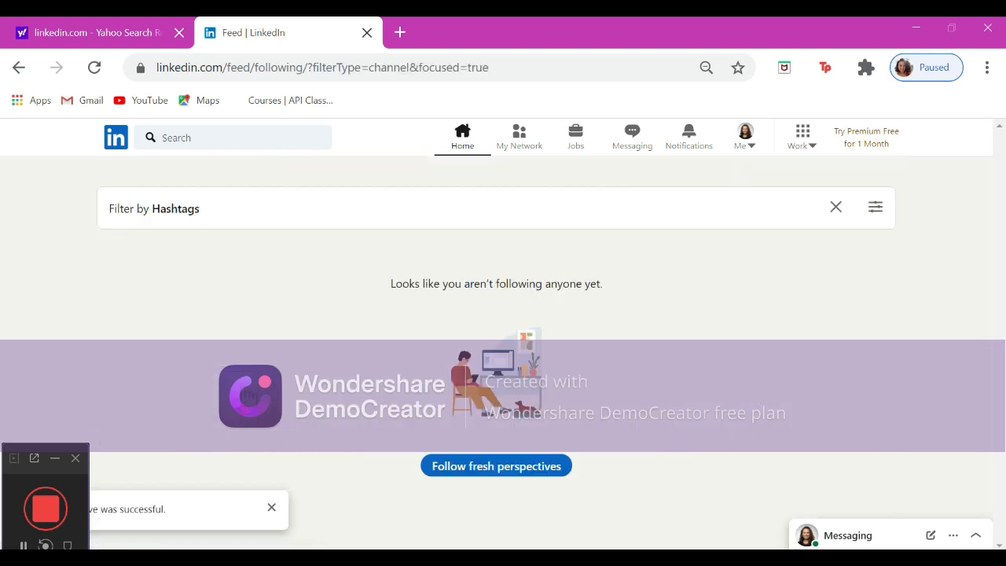
left_click(472, 475)
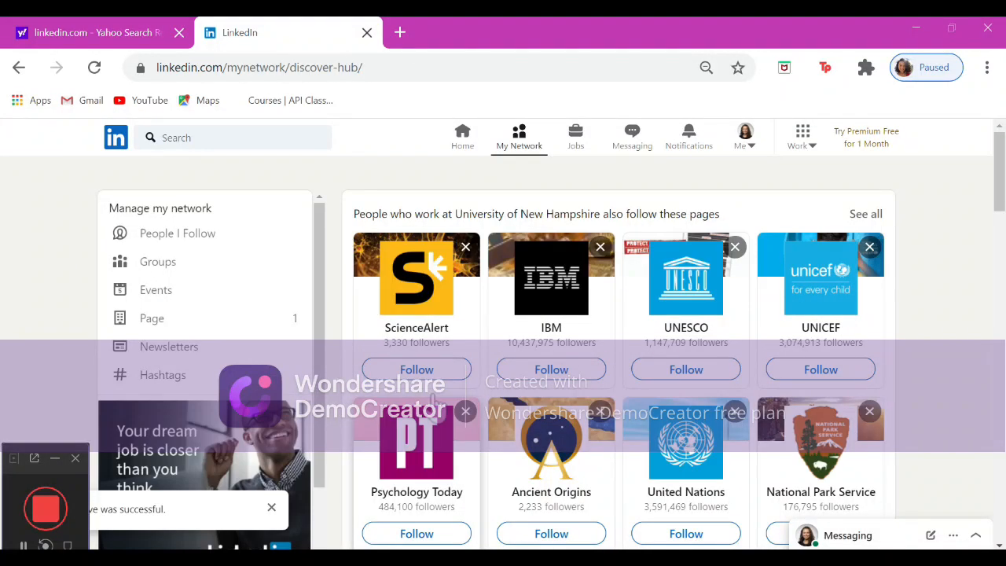
Search for health education and filter the results to groups.
left_click(293, 140)
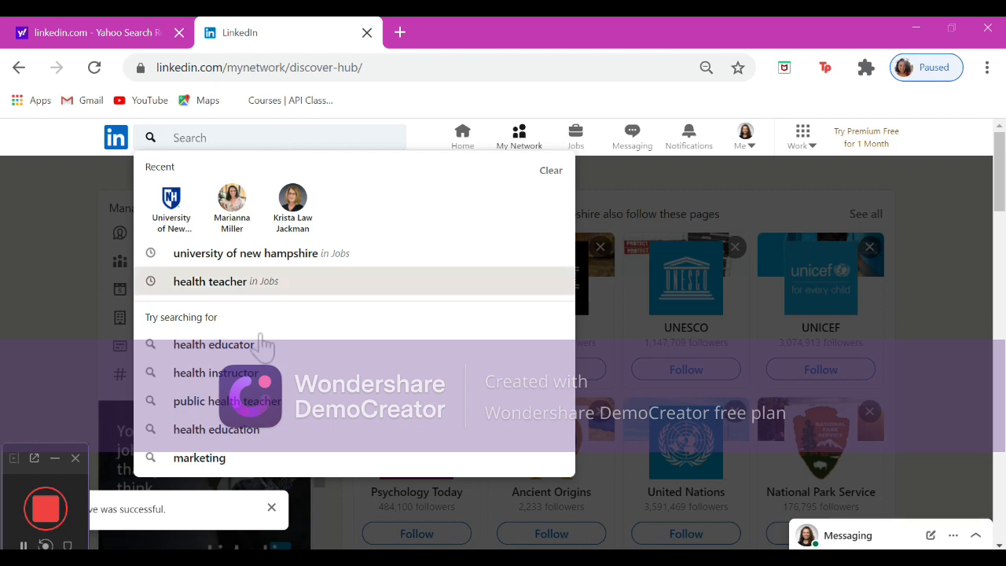
left_click(250, 434)
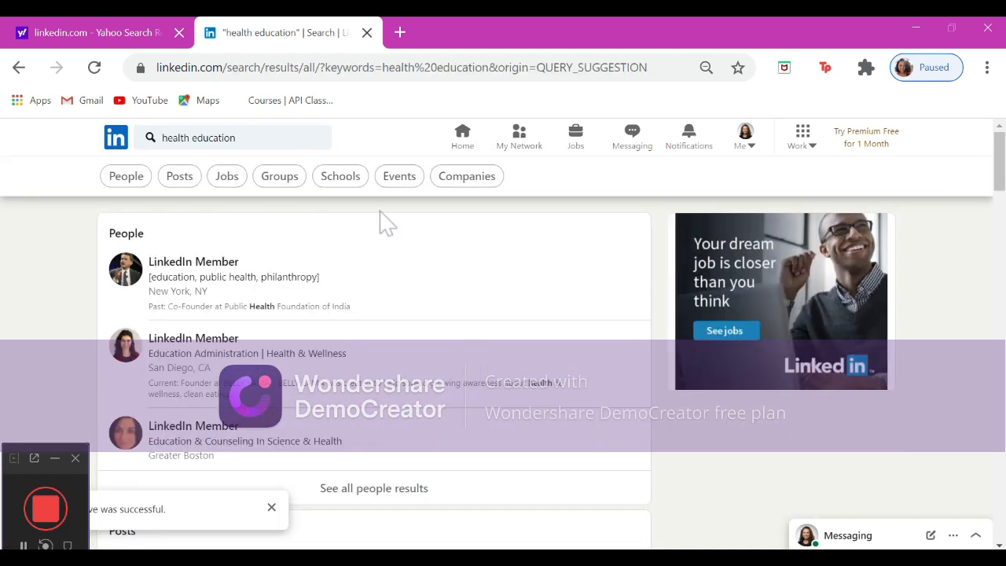
left_click(296, 183)
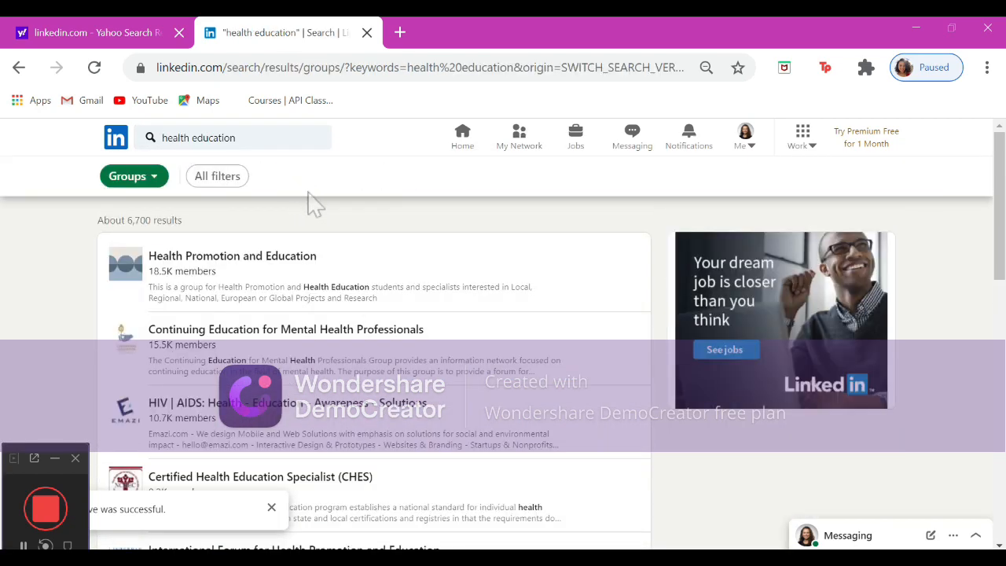
Open the Health Promotion and Education group and request to join it.
scroll(315, 203, "down", 1)
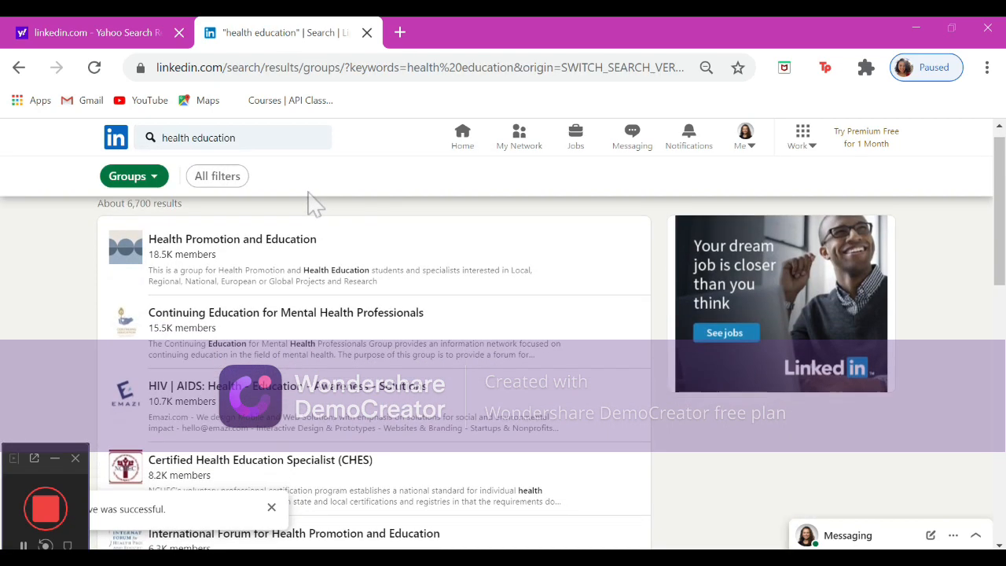
left_click(302, 243)
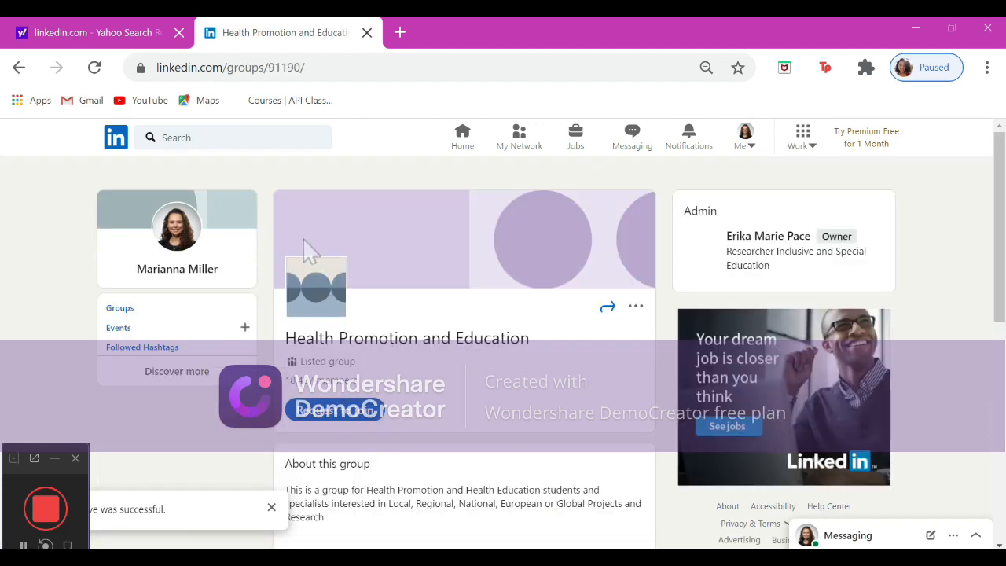
scroll(364, 421, "down", 2)
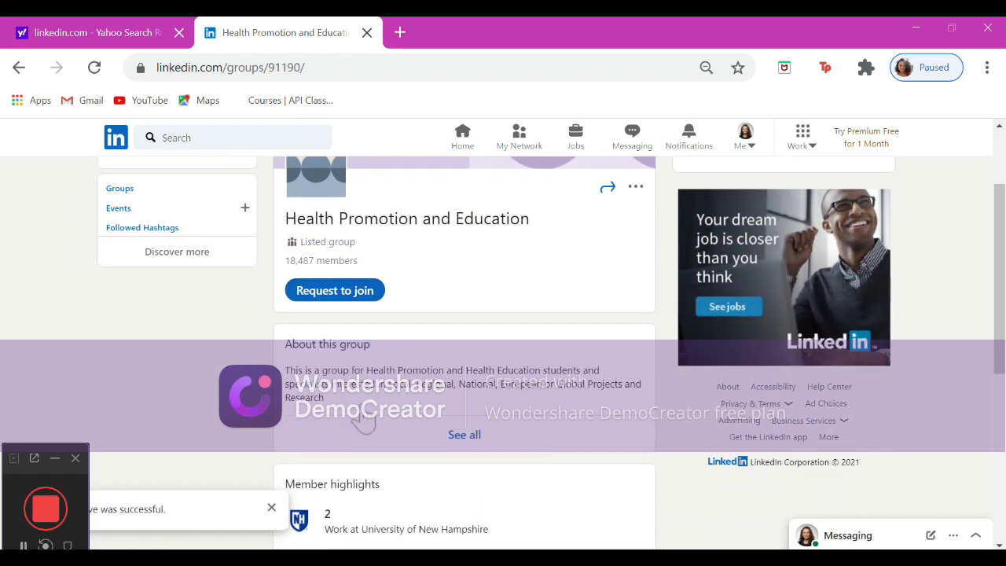
scroll(363, 420, "down", 2)
scroll(364, 420, "down", 3)
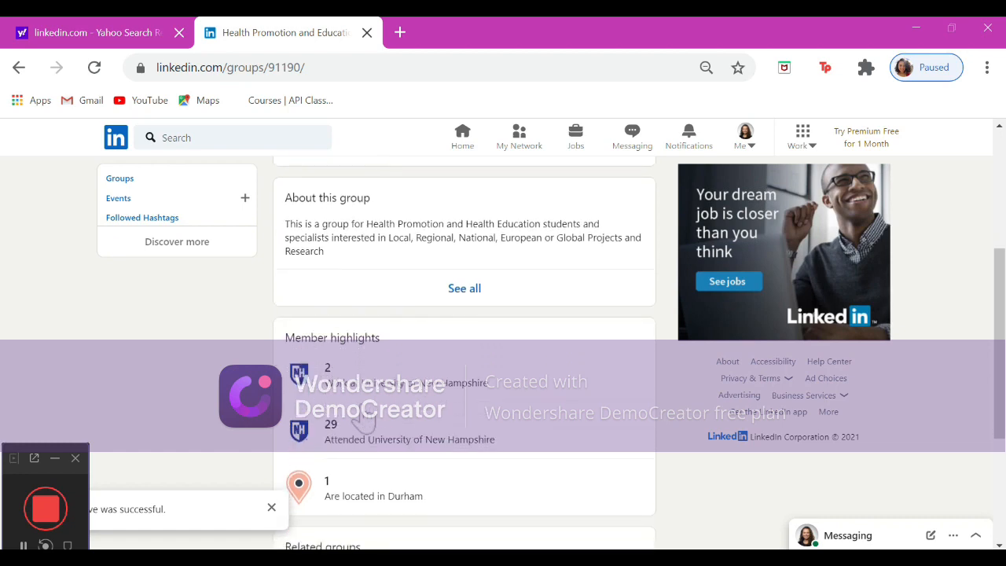
scroll(364, 421, "up", 1)
scroll(364, 421, "up", 5)
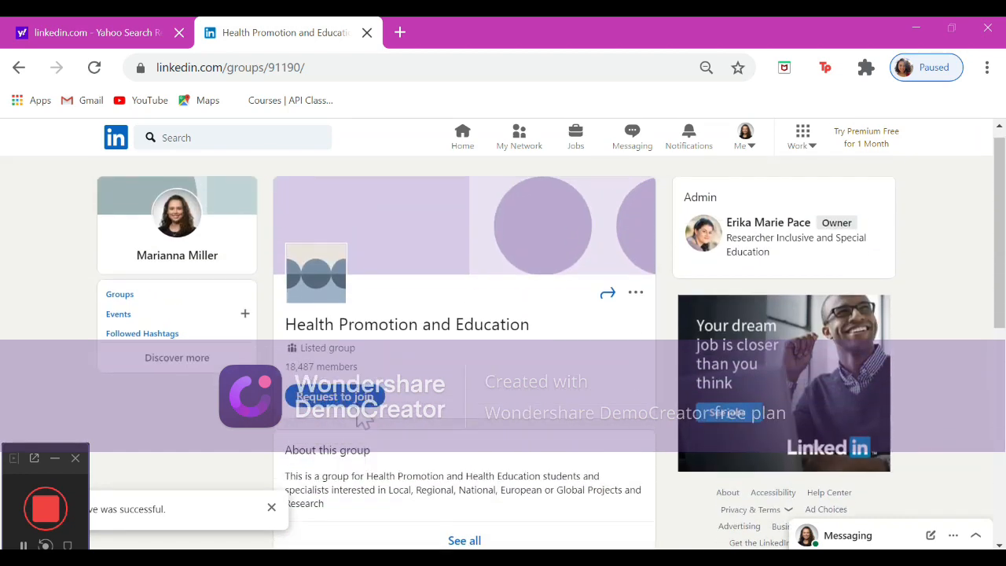
left_click(360, 415)
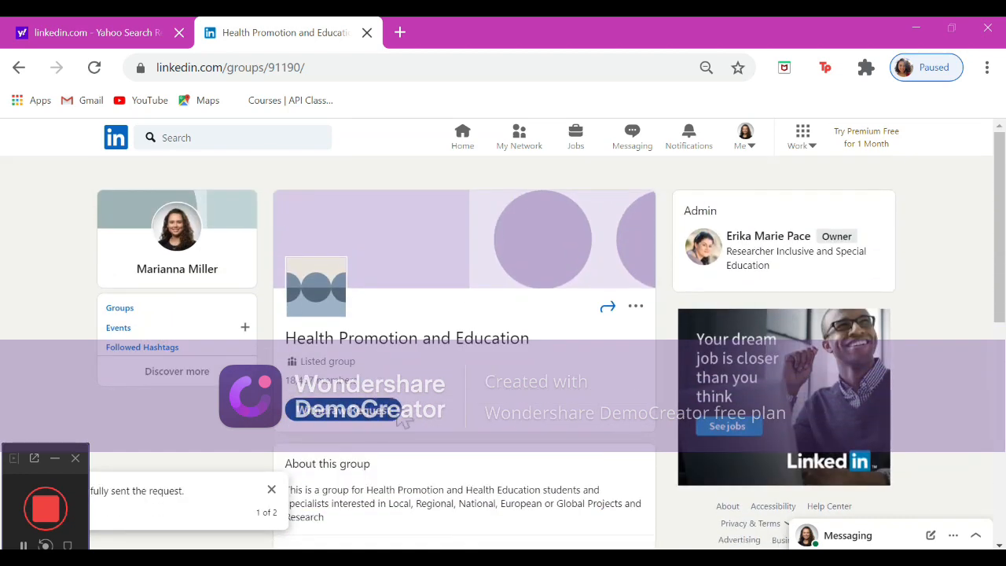
Go to My Network and search for a contact by name, then open their profile.
left_click(477, 146)
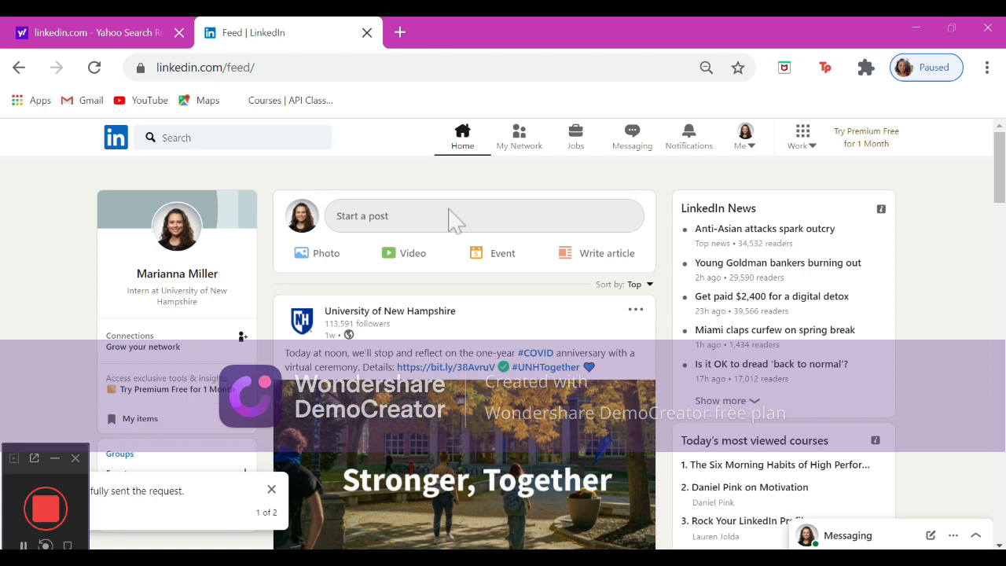
left_click(538, 152)
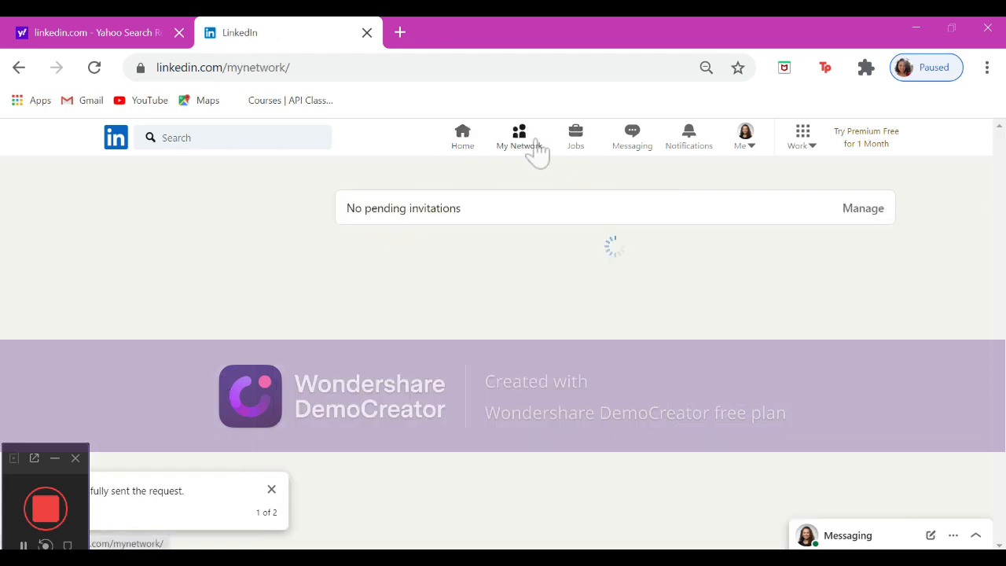
left_click(309, 139)
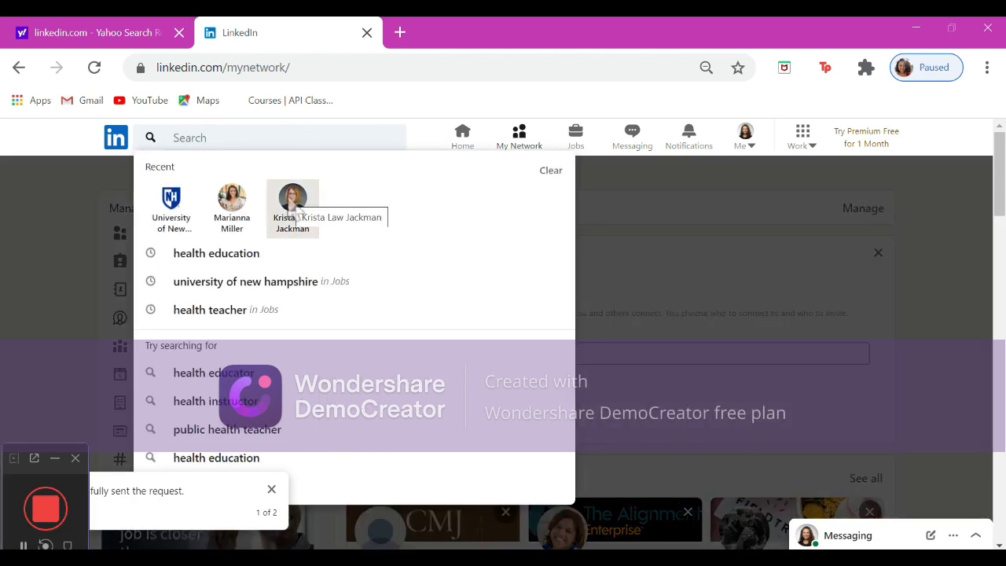
type("kri")
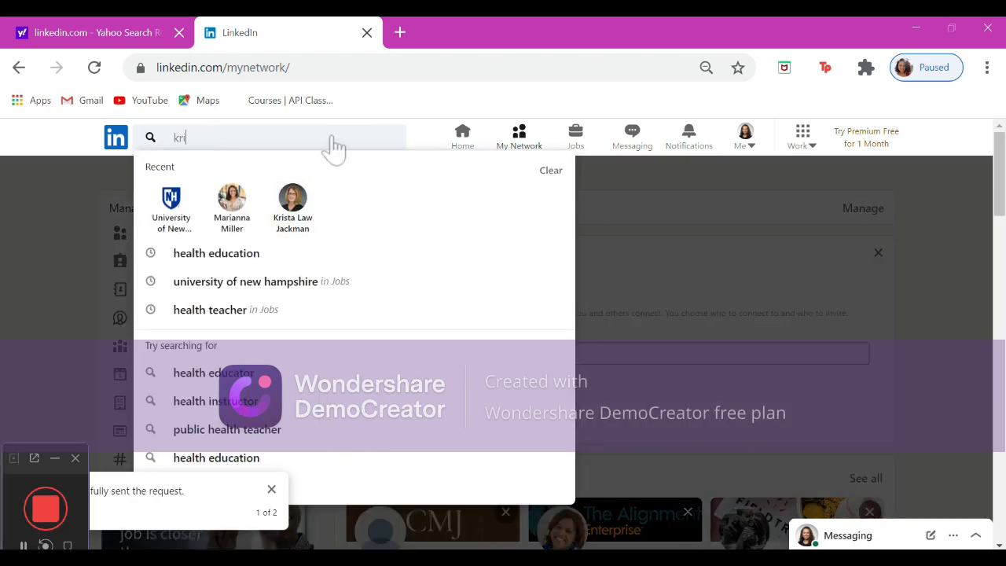
type("sta")
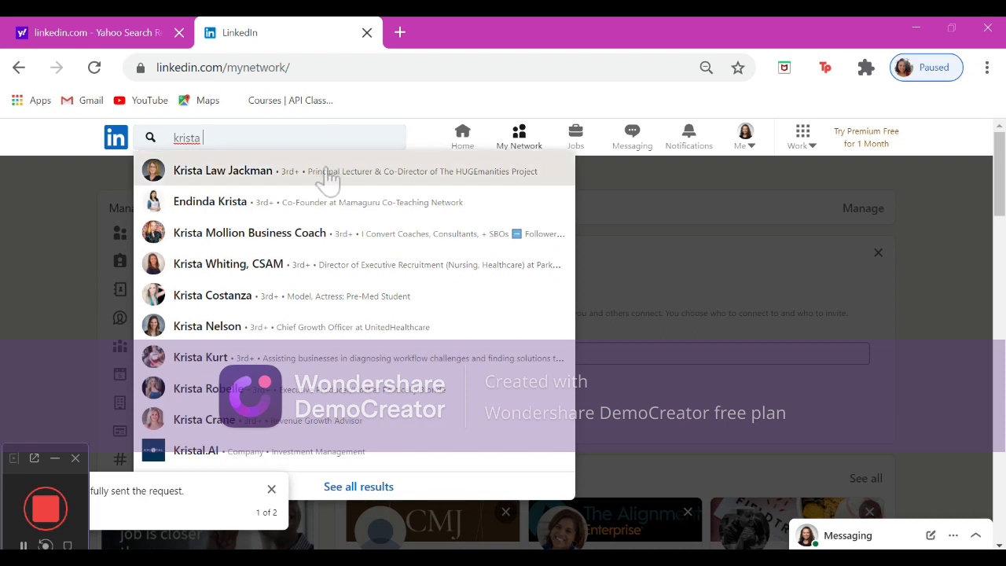
left_click(326, 176)
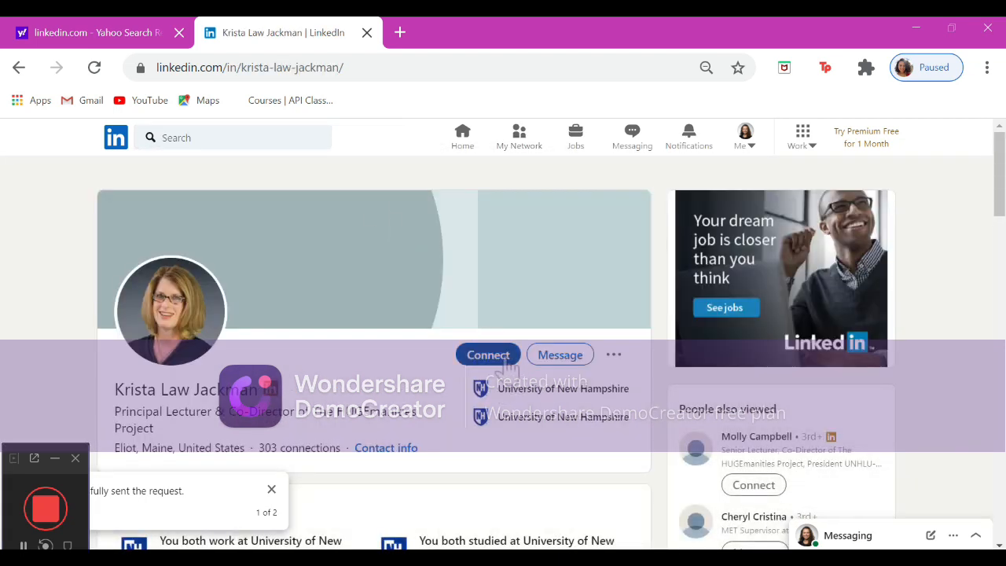
left_click(488, 356)
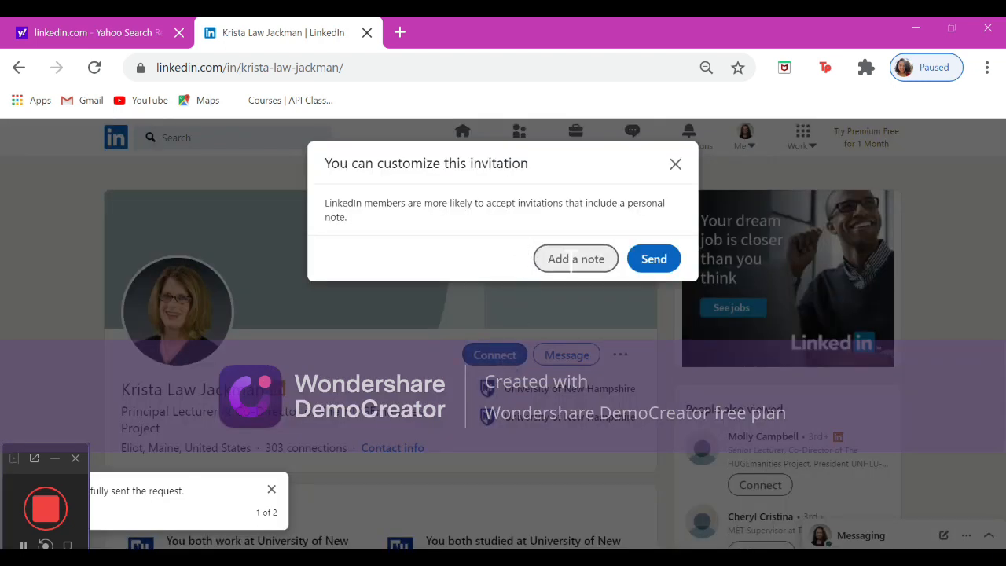
left_click(576, 258)
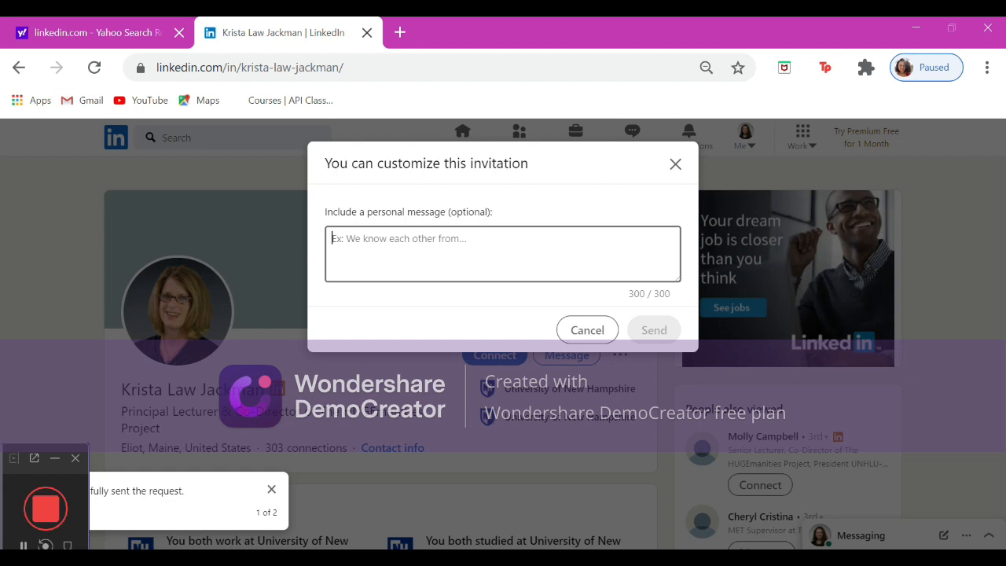
left_click(579, 330)
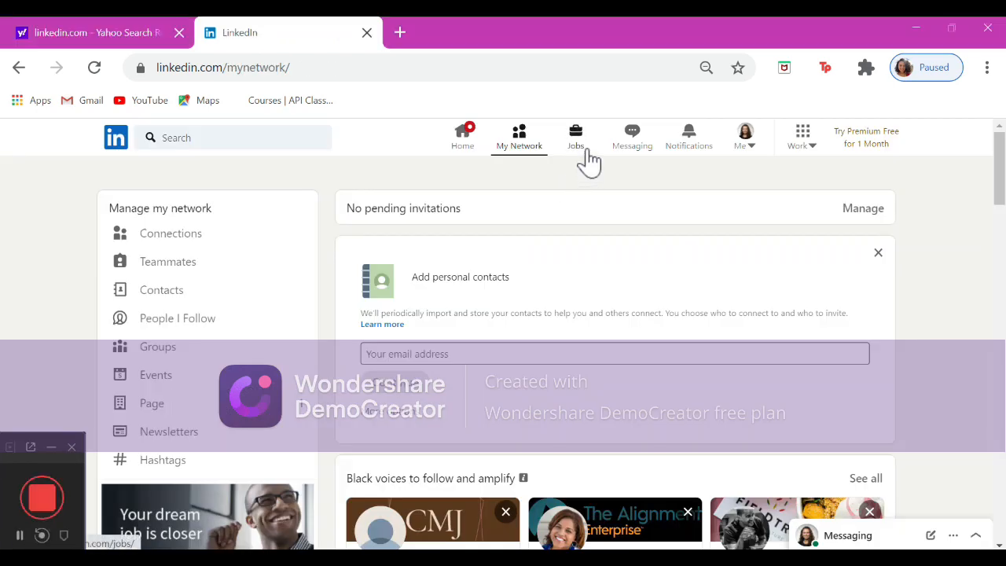
Open Jobs and search for health teacher positions.
left_click(587, 153)
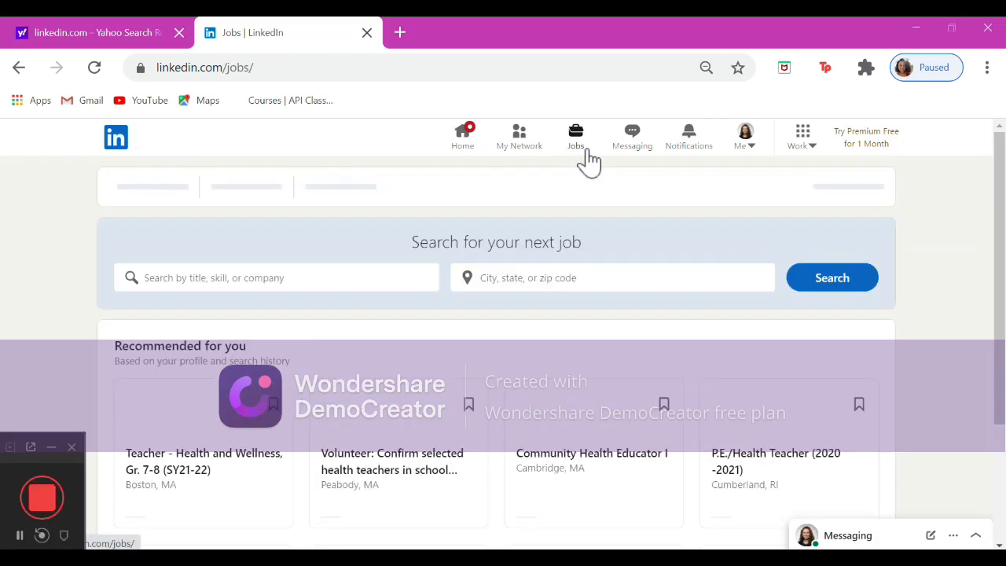
left_click(334, 285)
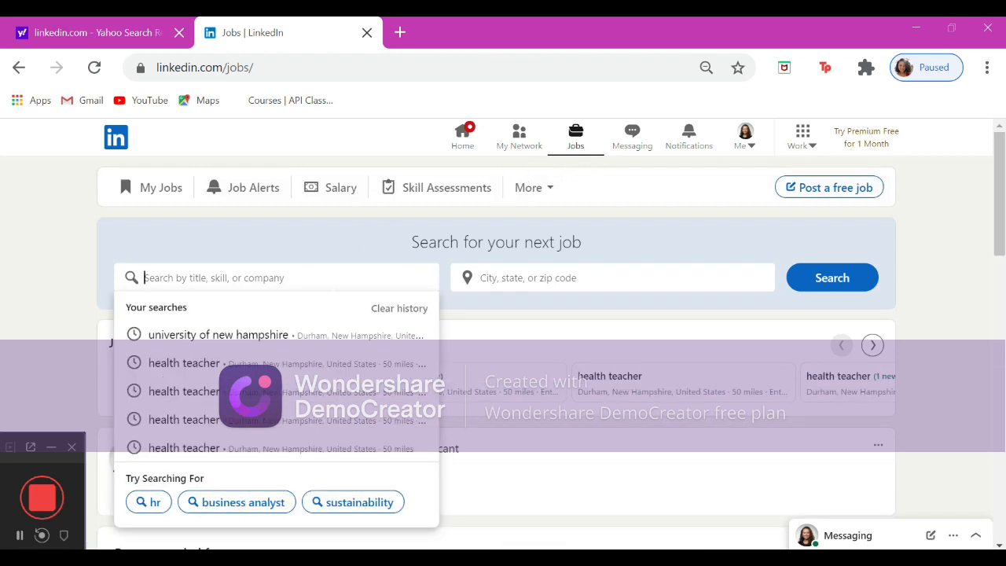
type("heal")
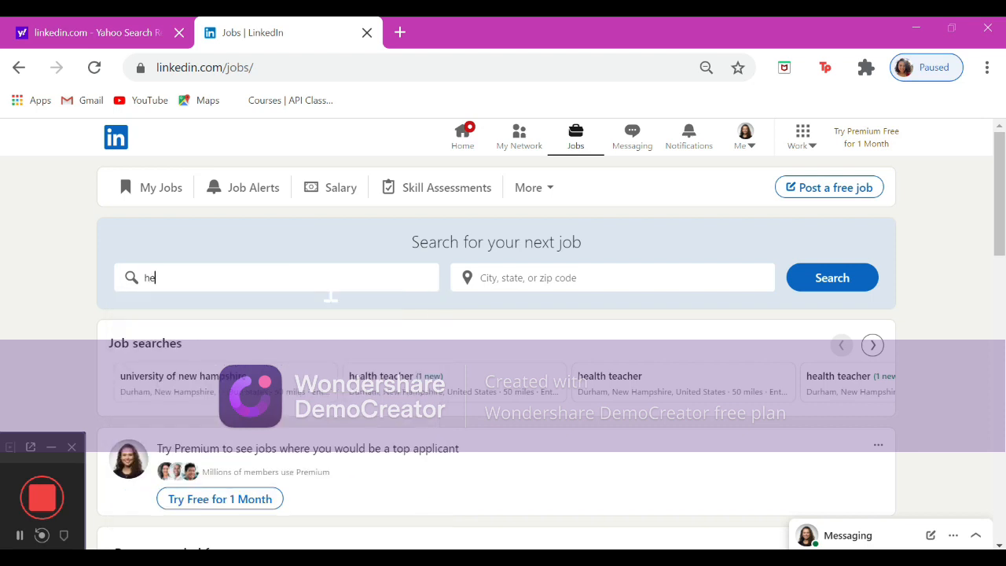
type("th eacher")
key("Return")
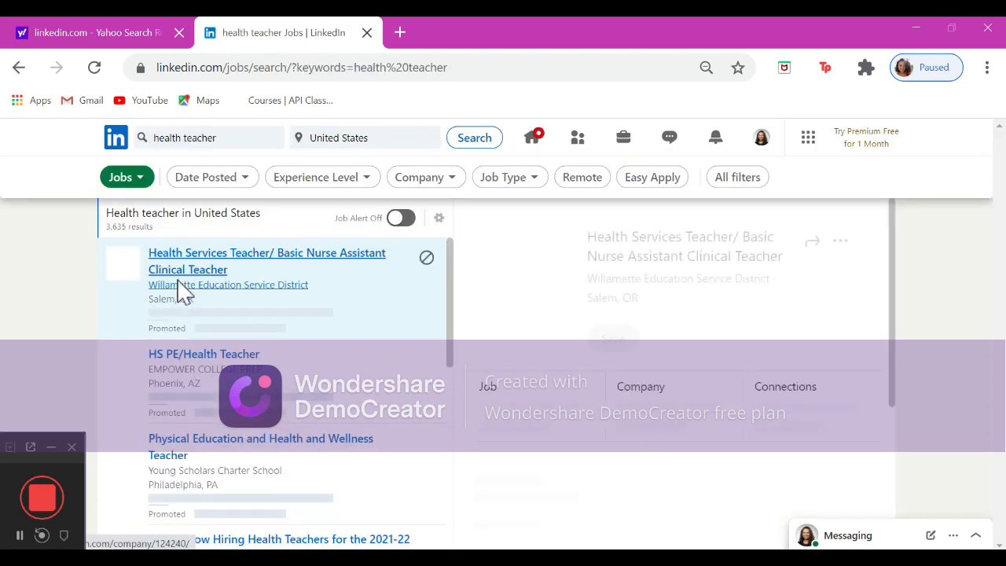
Filter the job results to Primary/Secondary Education industry, Education function, and Teacher and Health Educator titles.
left_click(509, 177)
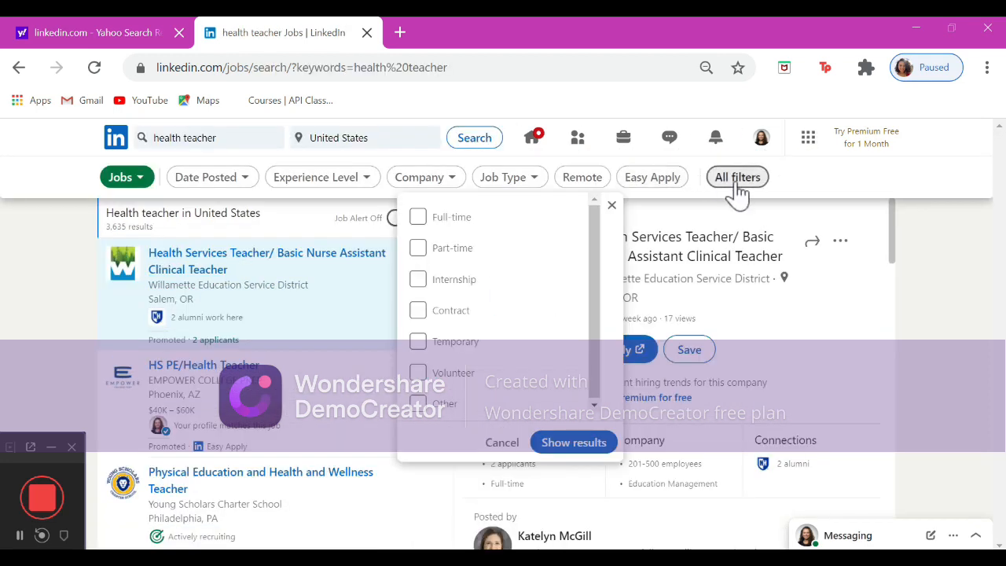
left_click(736, 184)
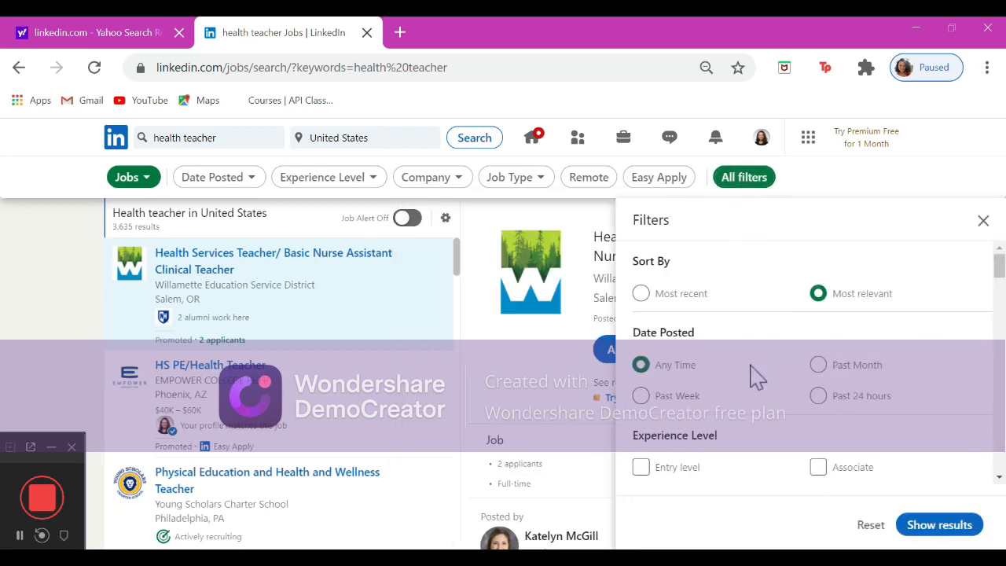
scroll(753, 375, "down", 3)
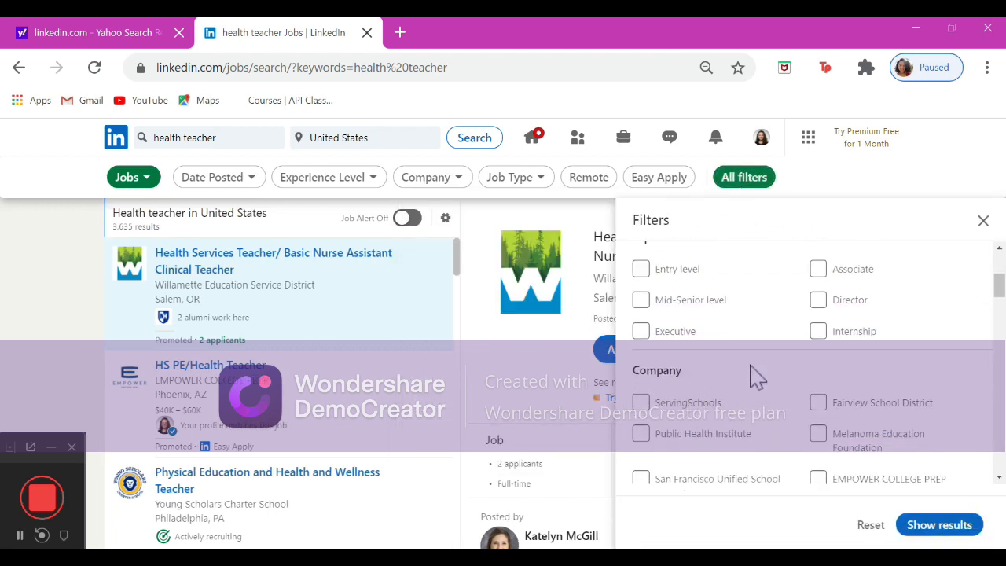
scroll(755, 376, "down", 3)
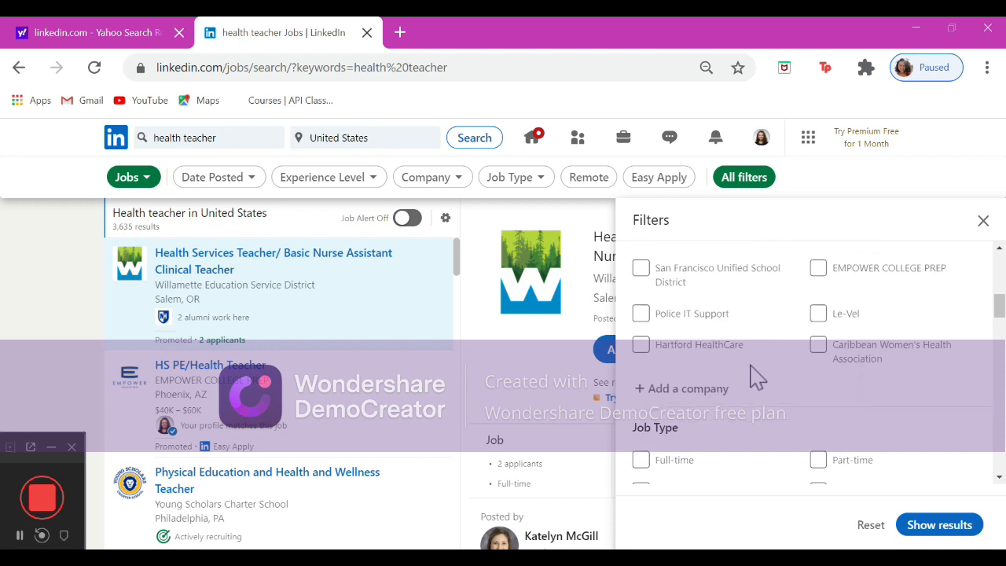
scroll(755, 377, "down", 5)
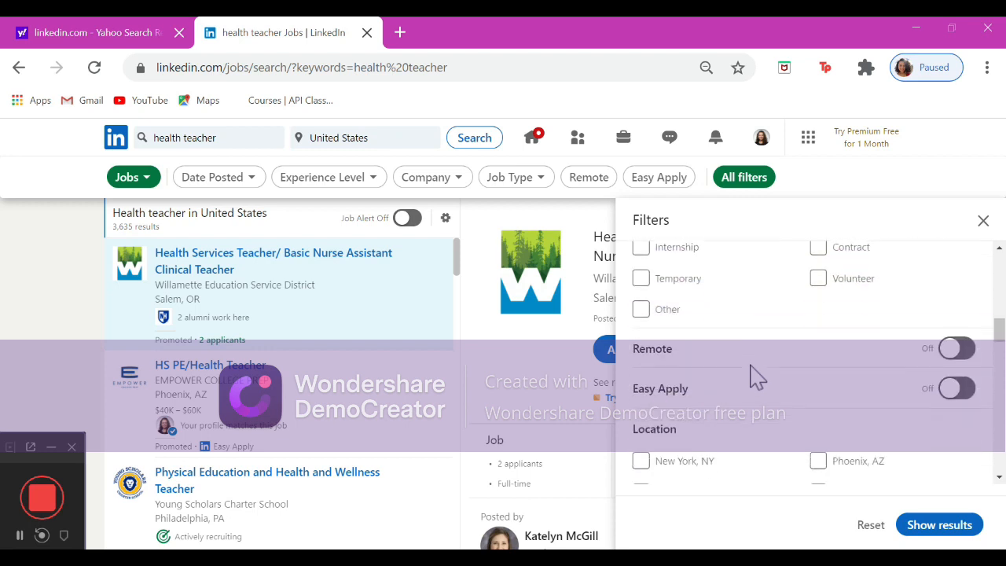
scroll(755, 377, "down", 2)
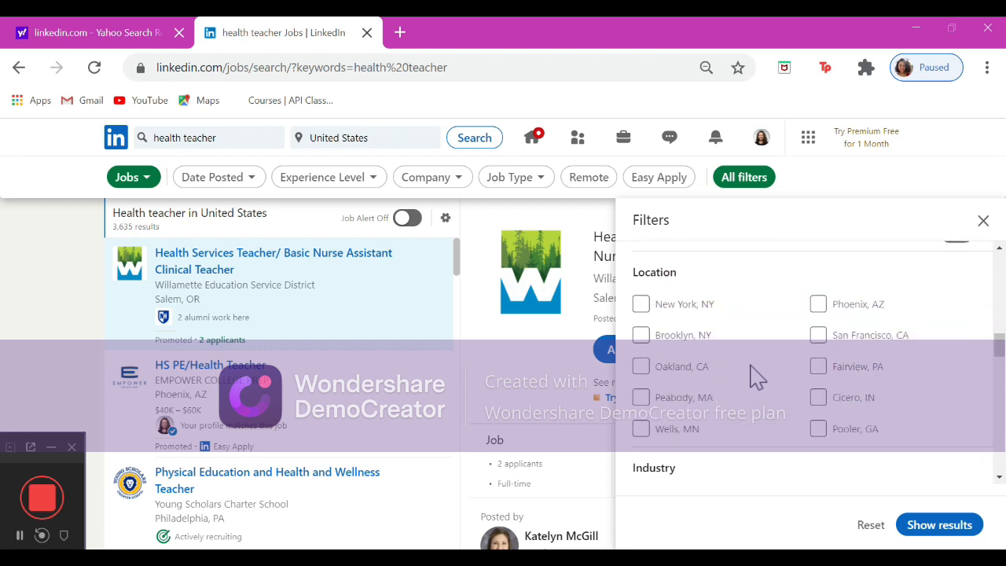
scroll(755, 377, "down", 3)
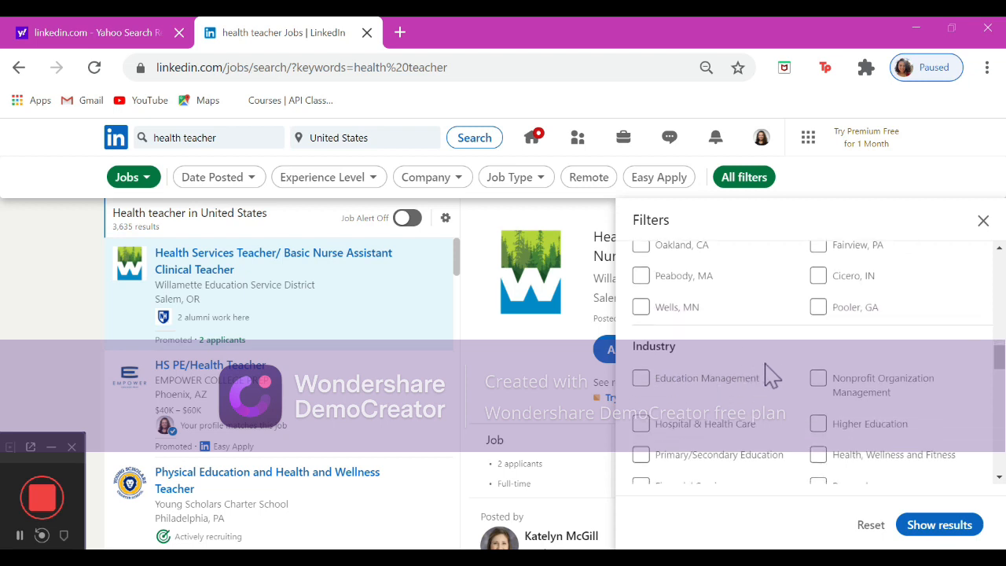
scroll(795, 384, "down", 2)
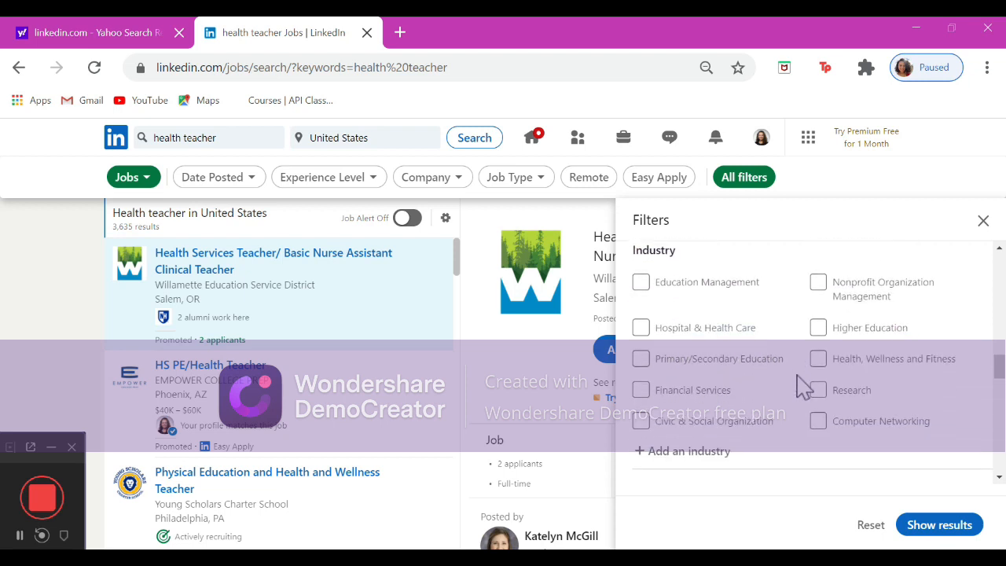
scroll(803, 385, "down", 1)
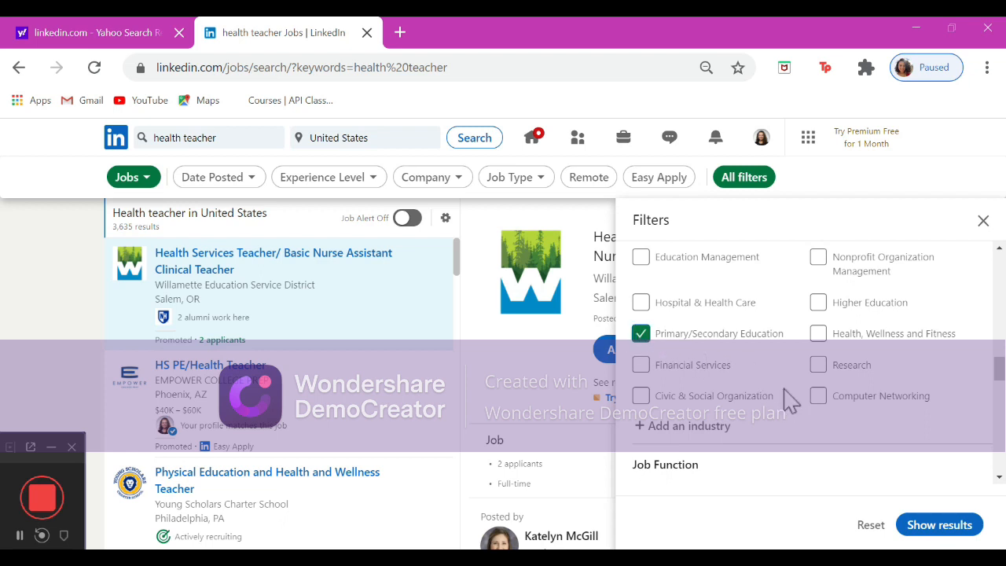
scroll(786, 400, "down", 1)
scroll(789, 399, "down", 1)
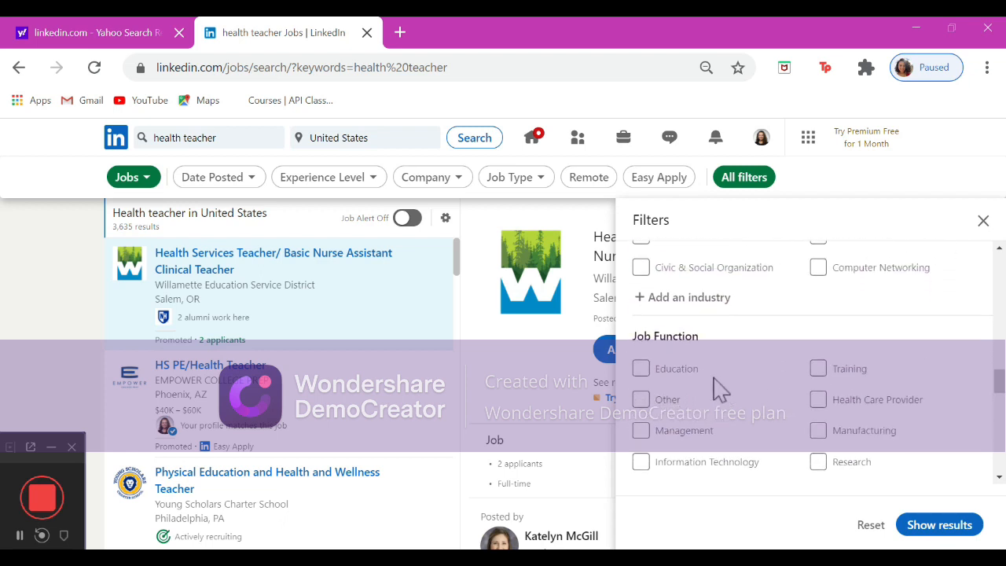
scroll(802, 415, "down", 2)
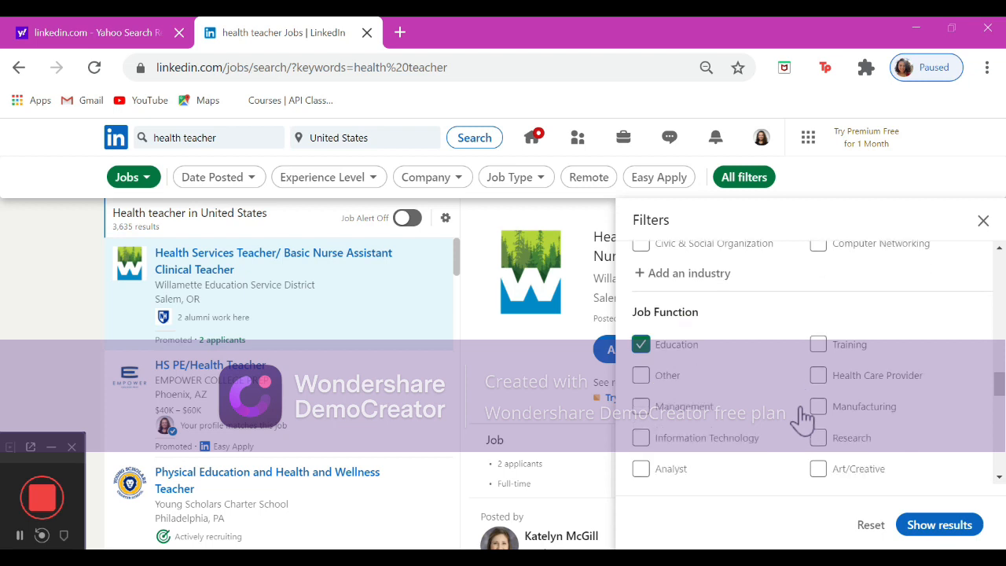
scroll(802, 418, "down", 2)
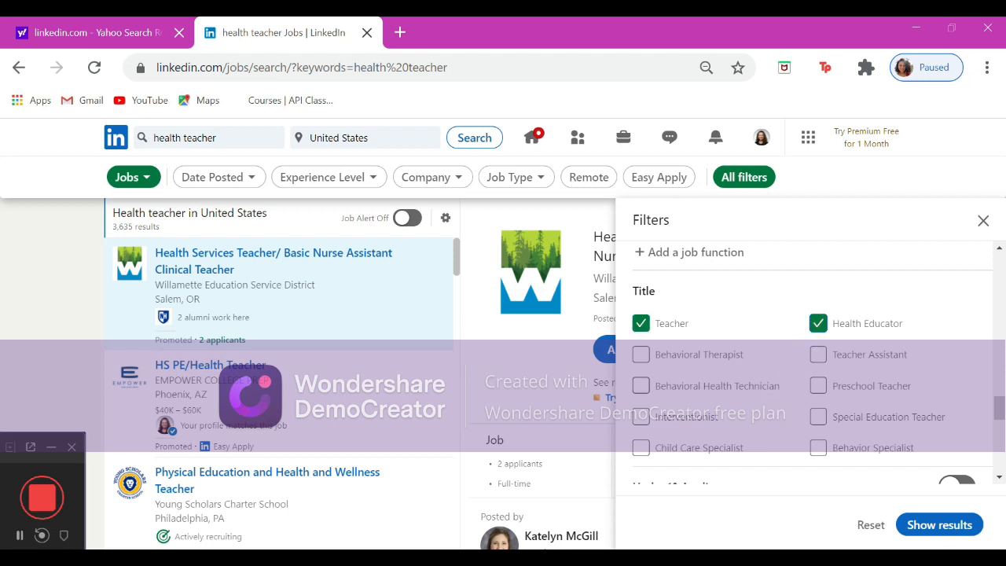
scroll(810, 362, "down", 2)
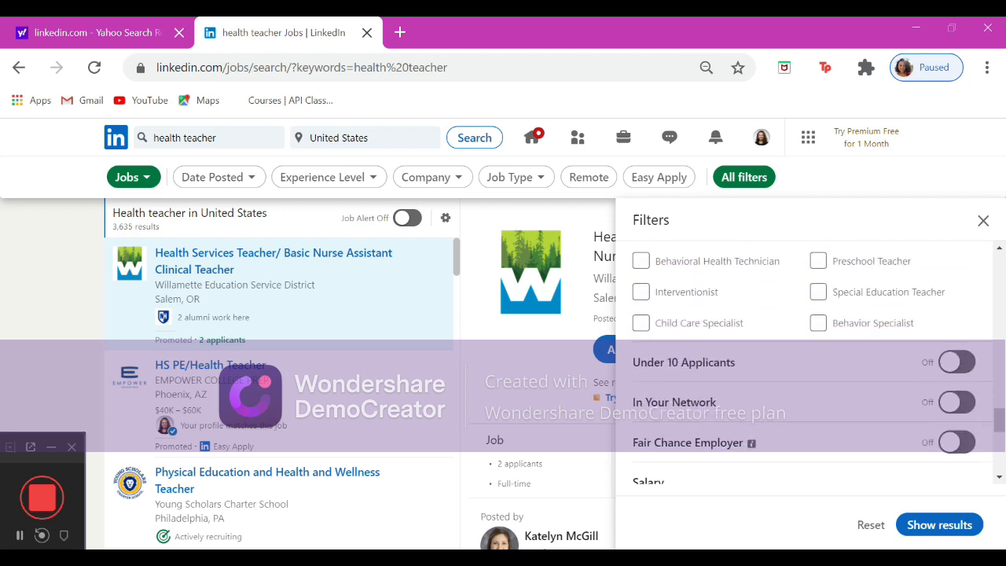
scroll(810, 362, "down", 2)
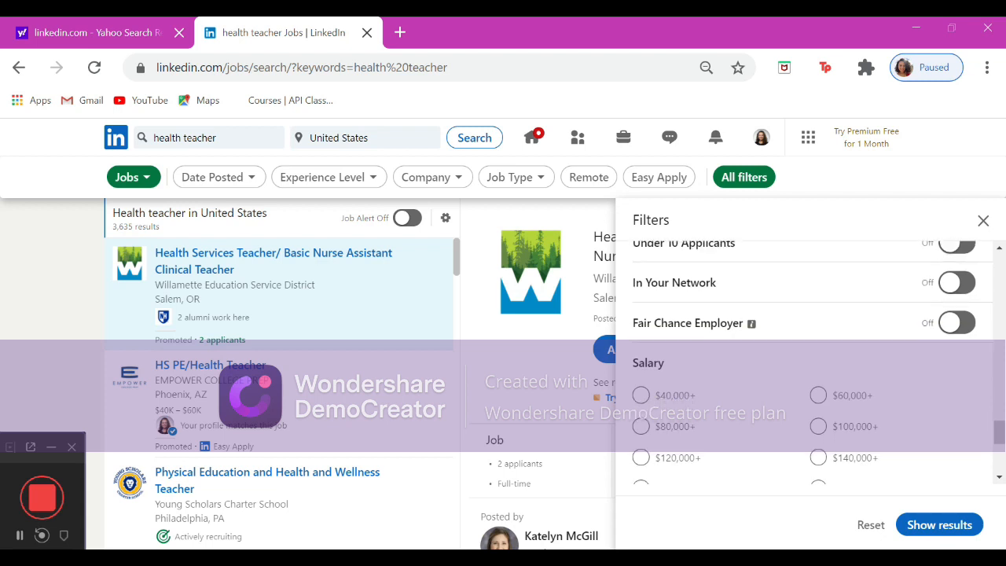
scroll(809, 361, "down", 1)
scroll(809, 362, "down", 2)
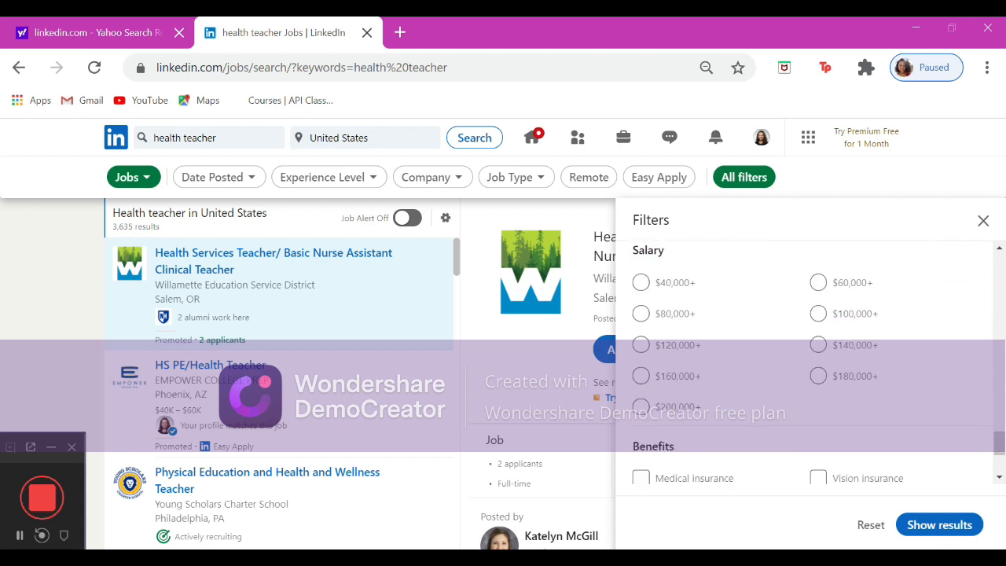
scroll(810, 361, "down", 1)
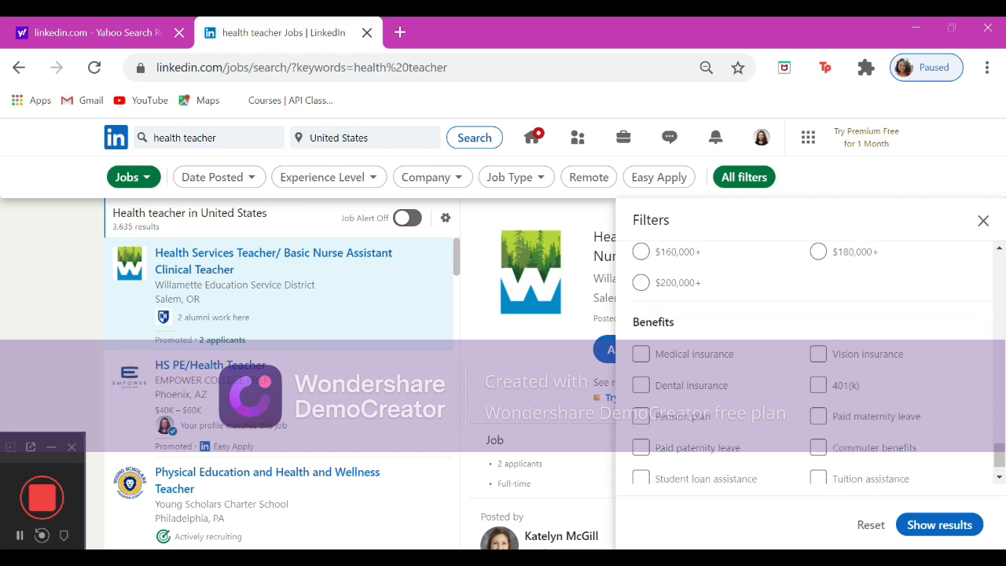
left_click(924, 524)
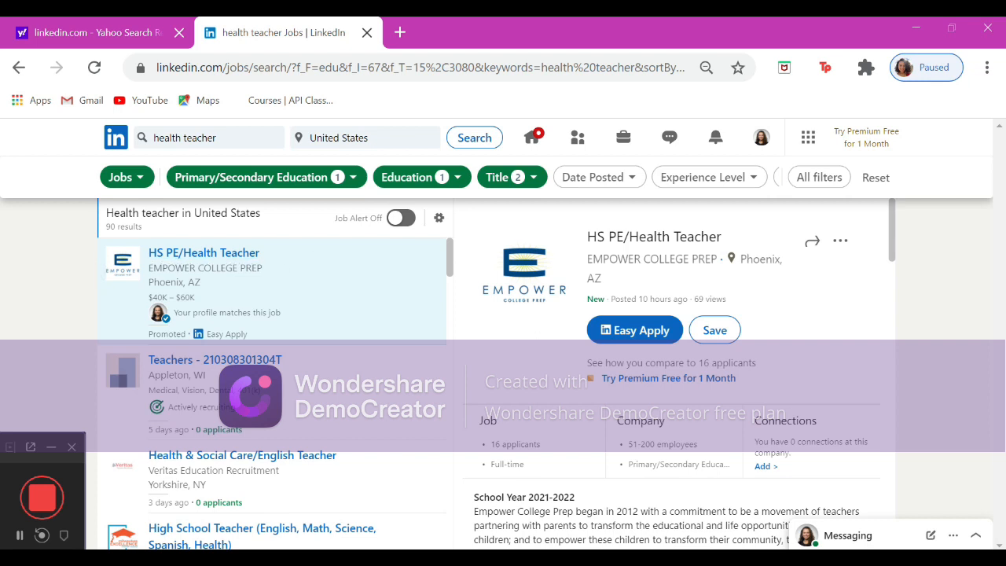
Browse the filtered job listings and read the first posting's description.
scroll(429, 358, "down", 3)
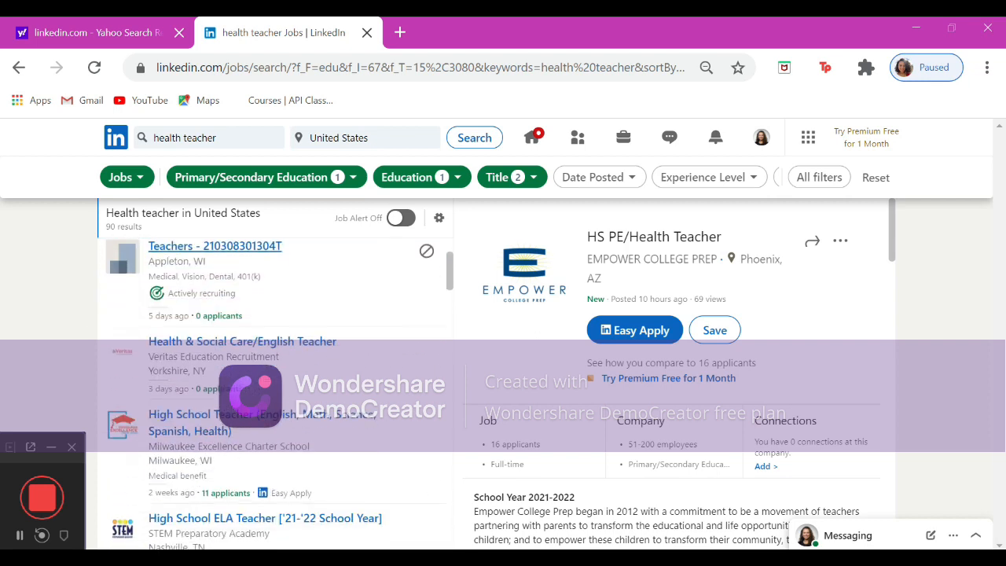
scroll(428, 354, "down", 4)
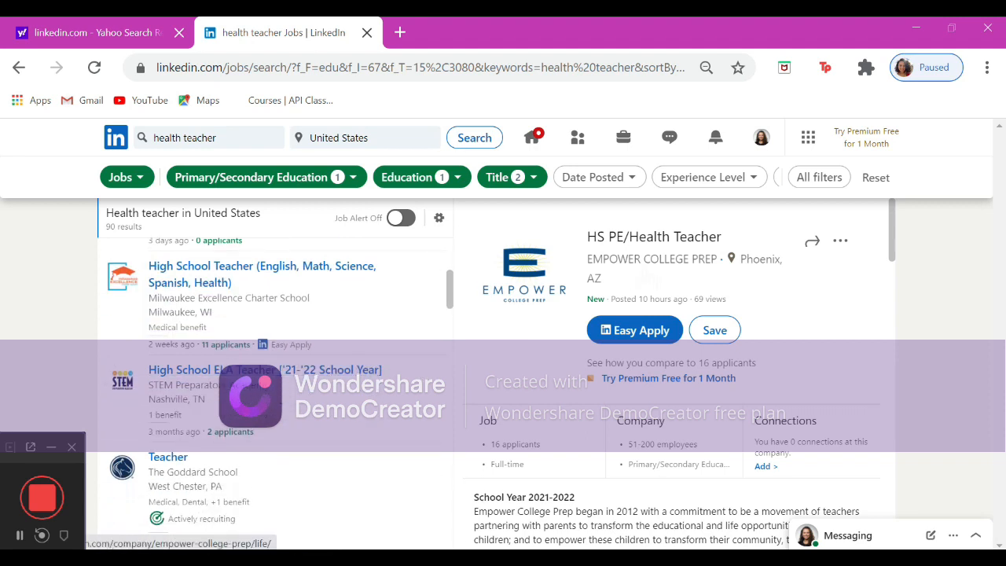
scroll(189, 392, "up", 5)
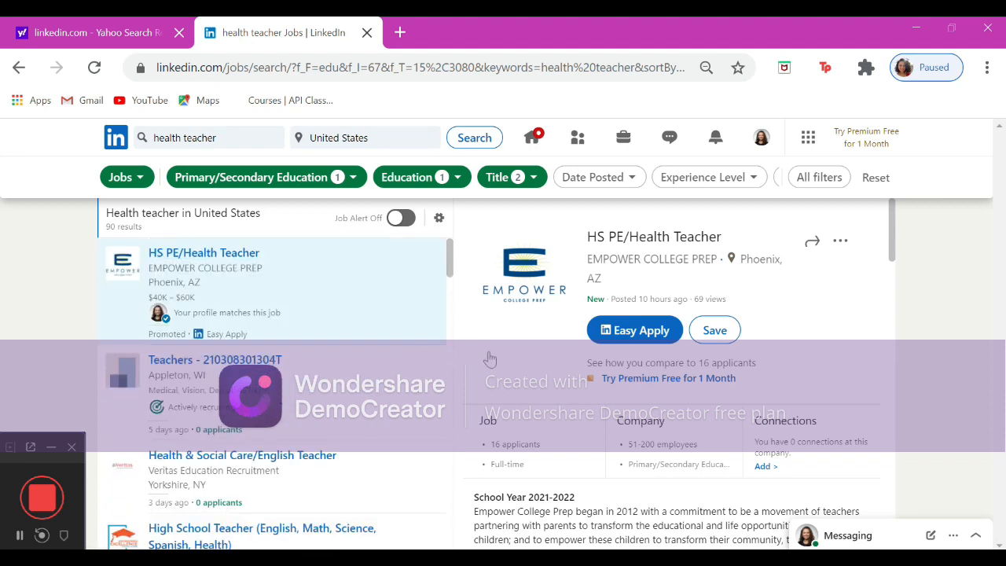
scroll(490, 359, "down", 1)
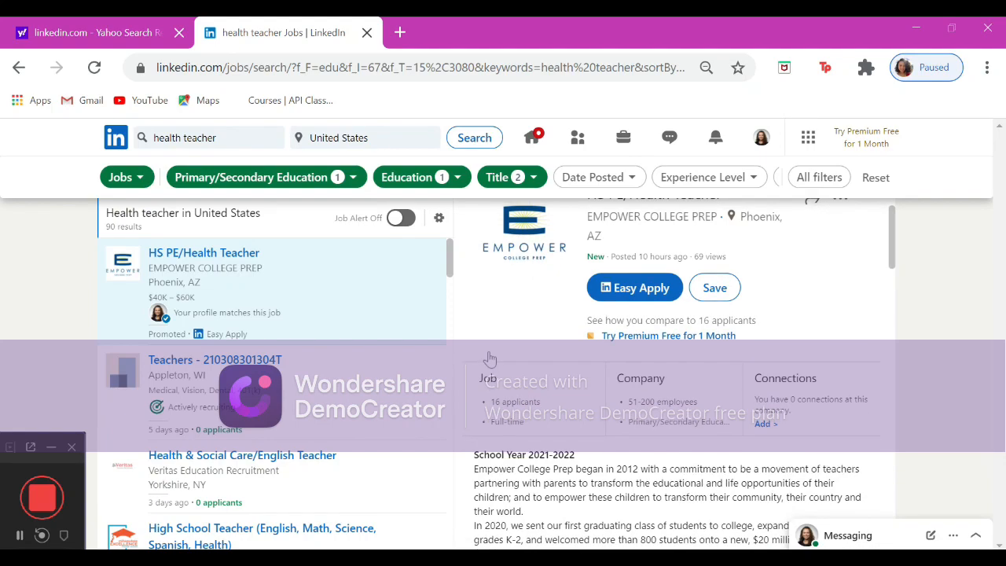
scroll(489, 359, "down", 4)
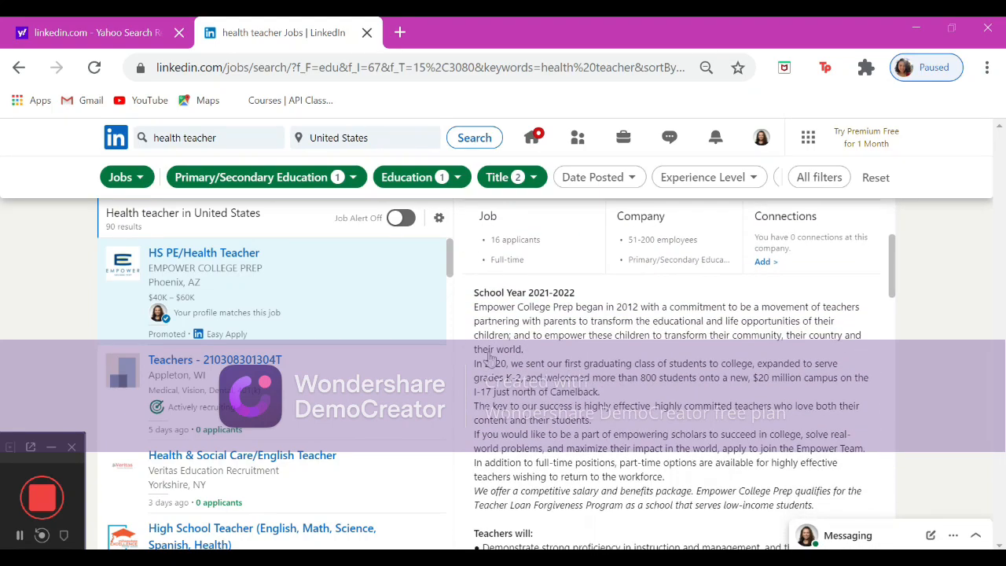
Read through the HS PE/Health Teacher posting and save the job.
scroll(490, 359, "down", 2)
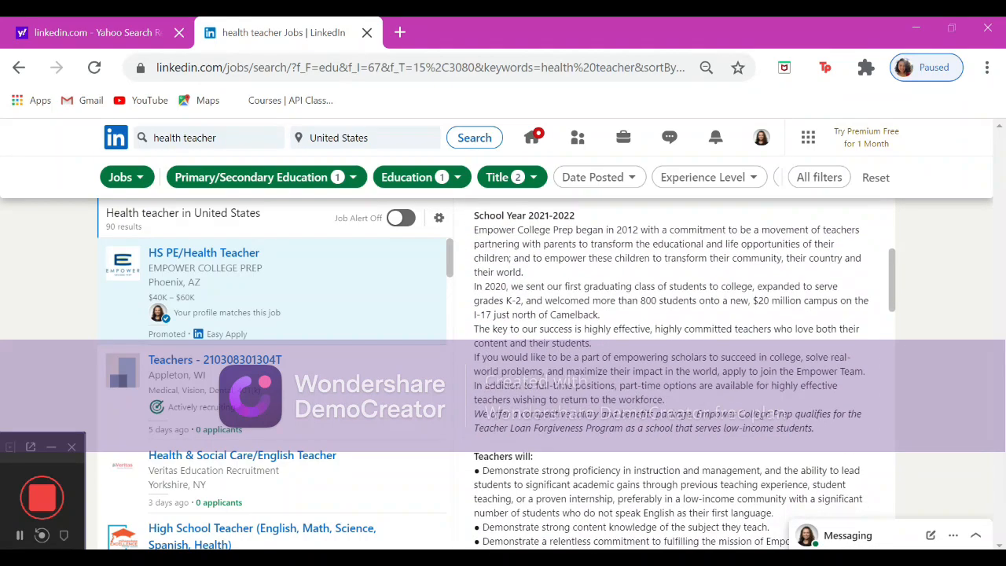
scroll(490, 360, "down", 10)
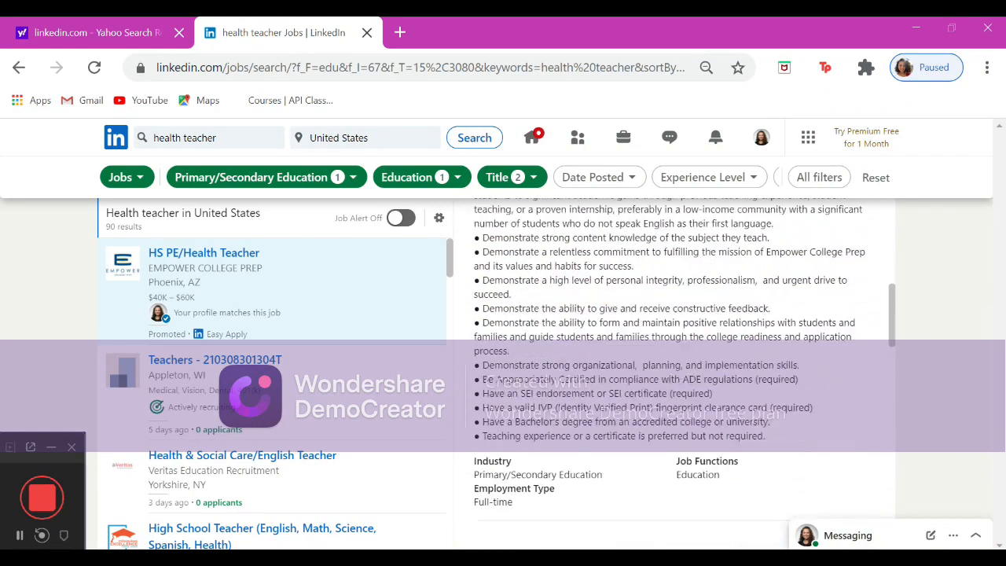
scroll(490, 359, "down", 3)
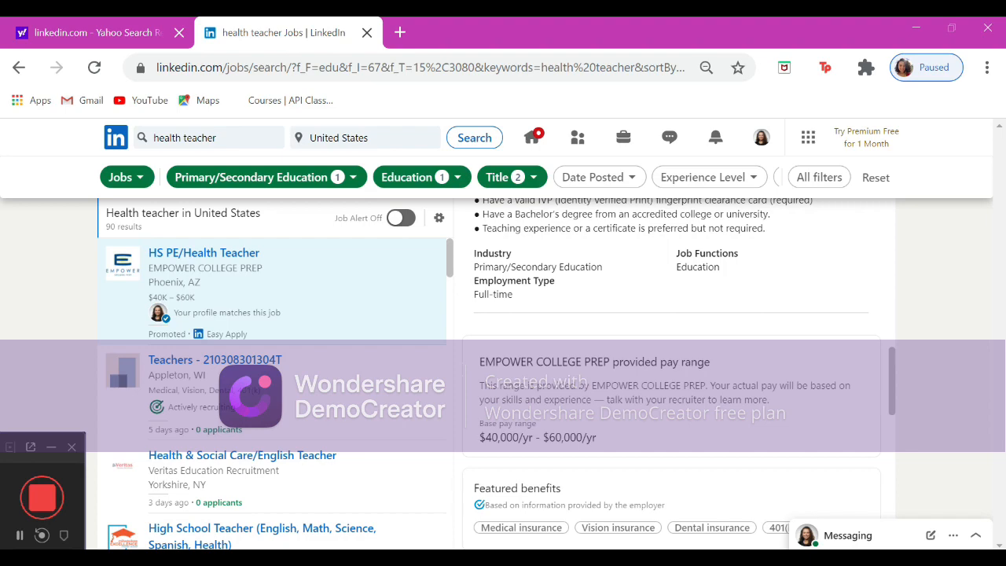
scroll(489, 359, "up", 15)
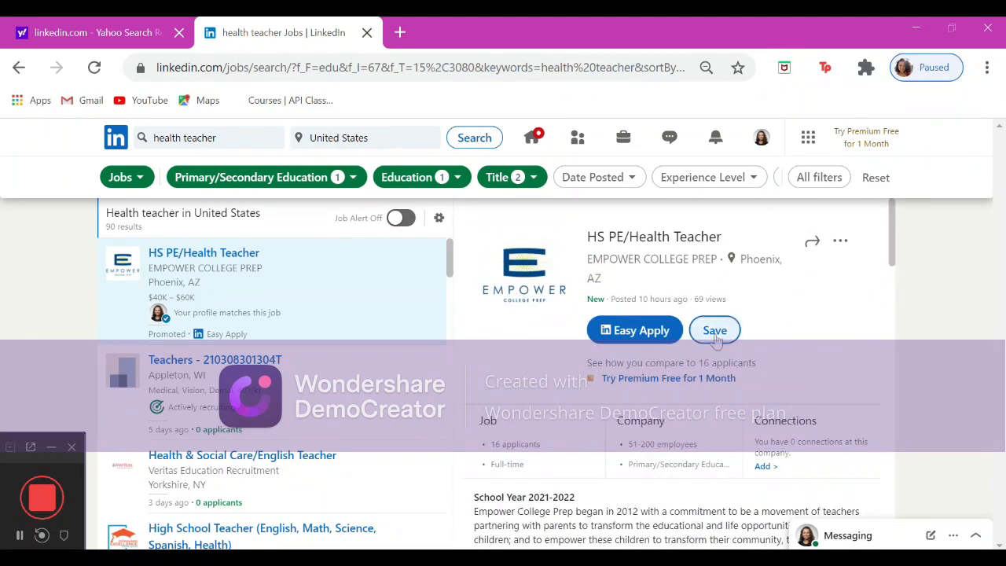
left_click(715, 332)
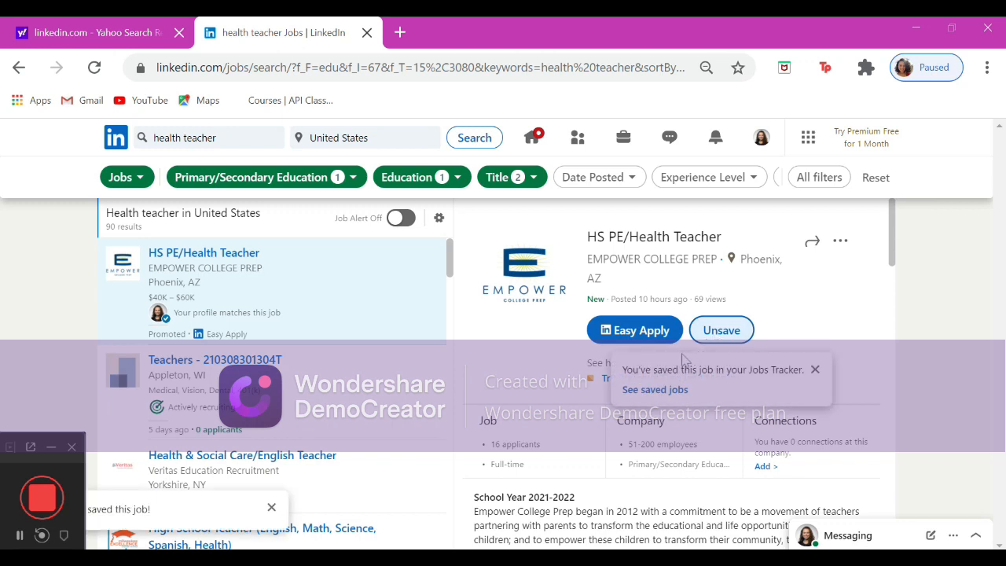
Open My Jobs from the Jobs page and view the saved HS PE/Health Teacher posting.
left_click(623, 138)
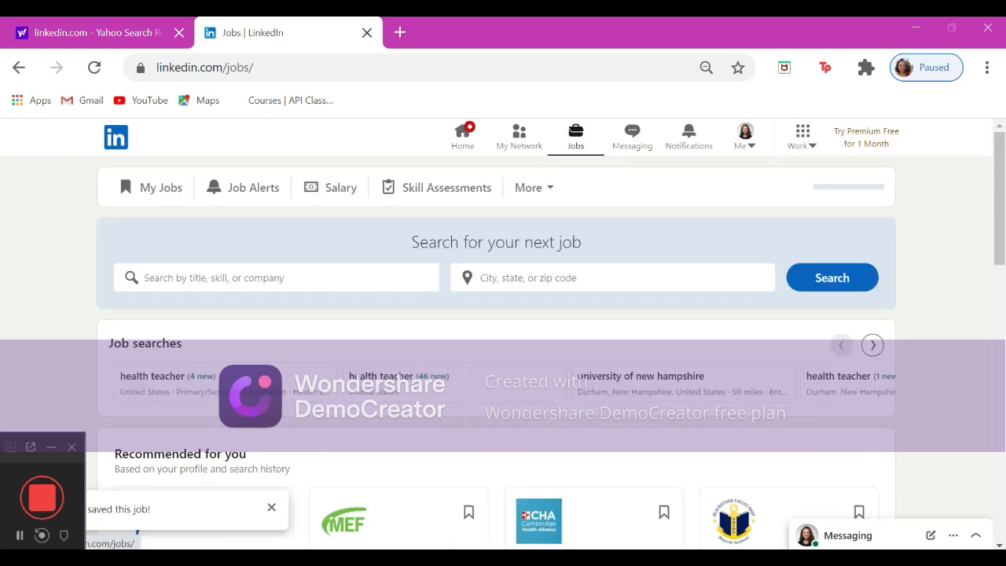
left_click(174, 208)
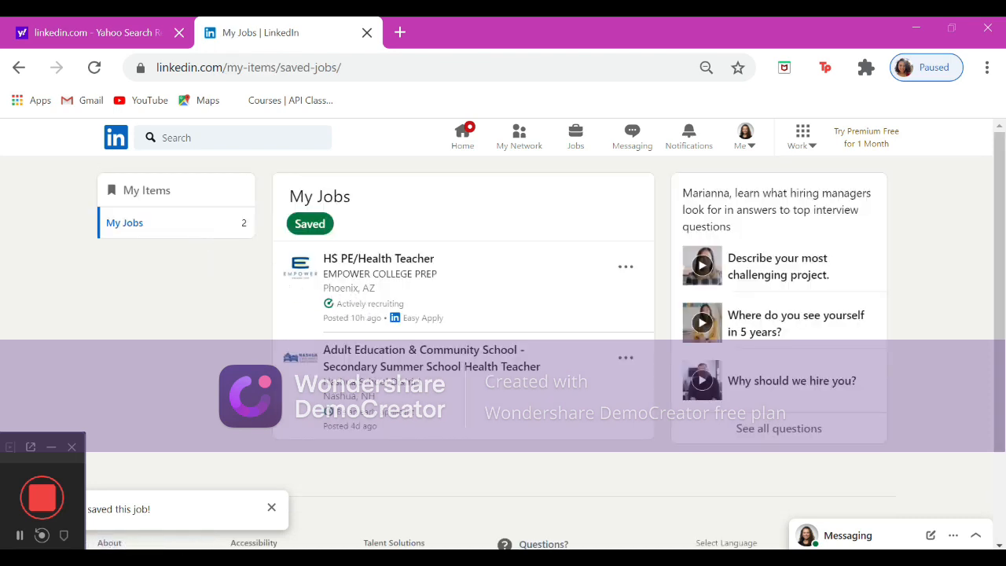
left_click(369, 304)
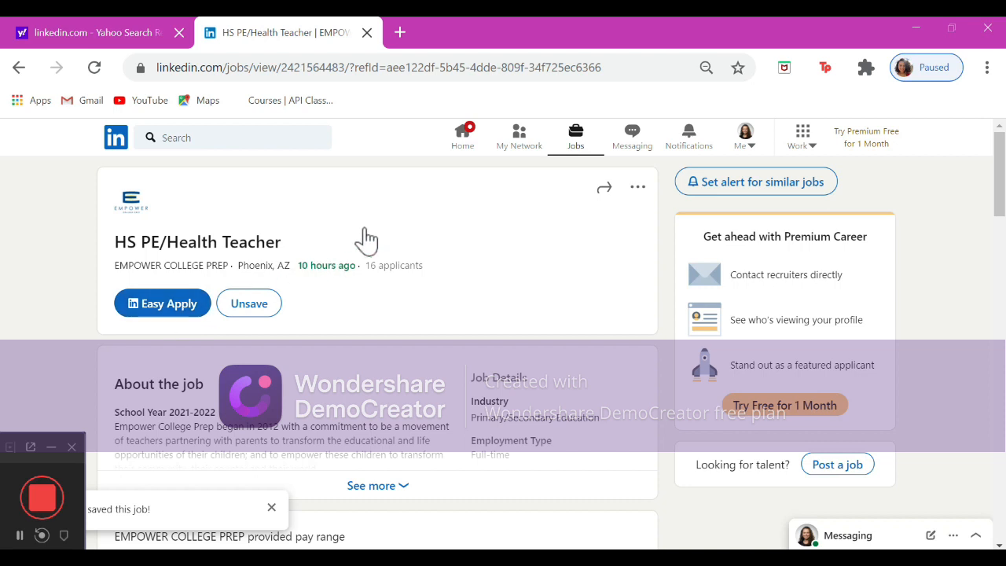
From the home feed, publish a post reading "-introducing yourself -saying what you hope to get out of LinkedIn (a job, internship, or connections?) -including a photo of yourself if you want".
left_click(468, 148)
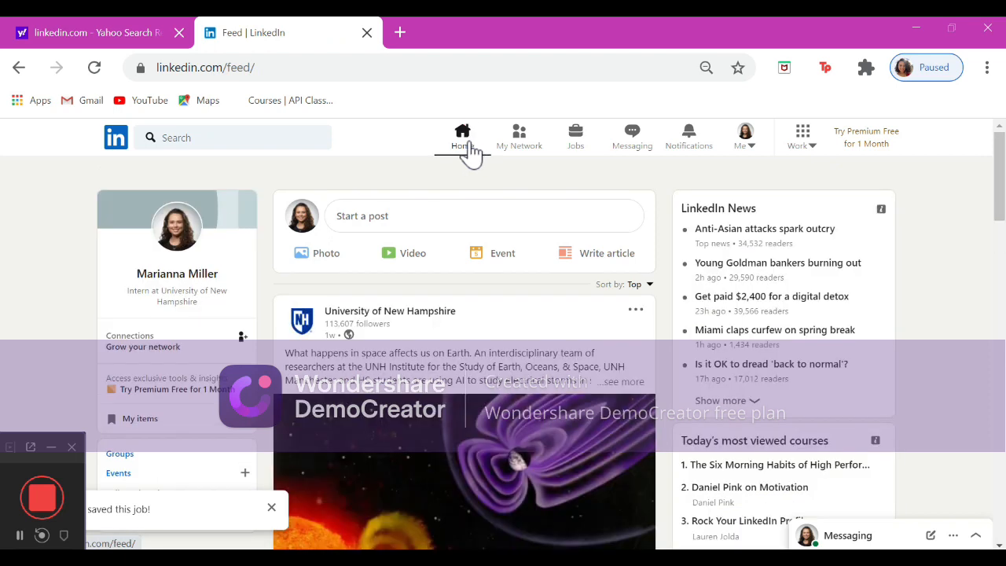
left_click(419, 225)
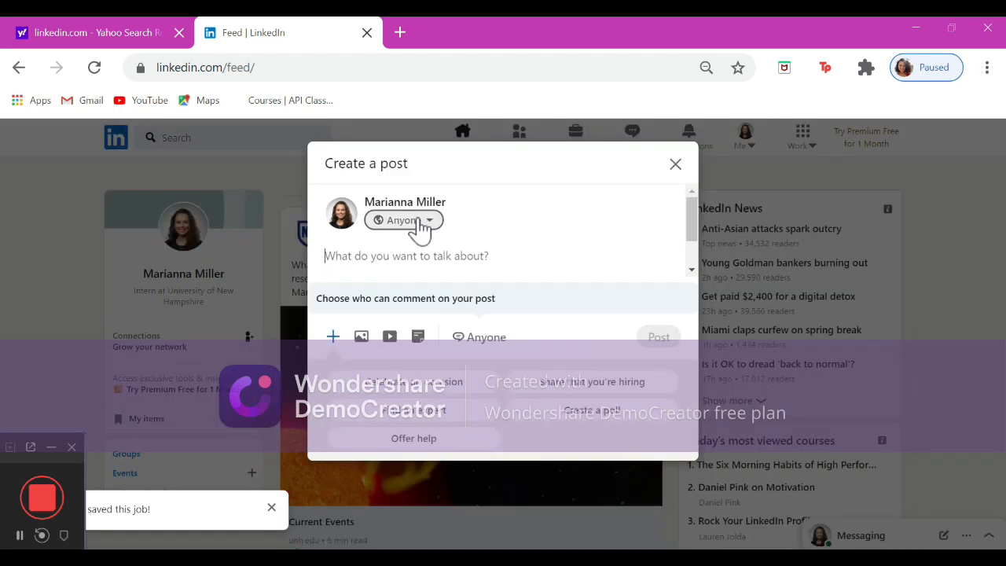
scroll(421, 236, "down", 2)
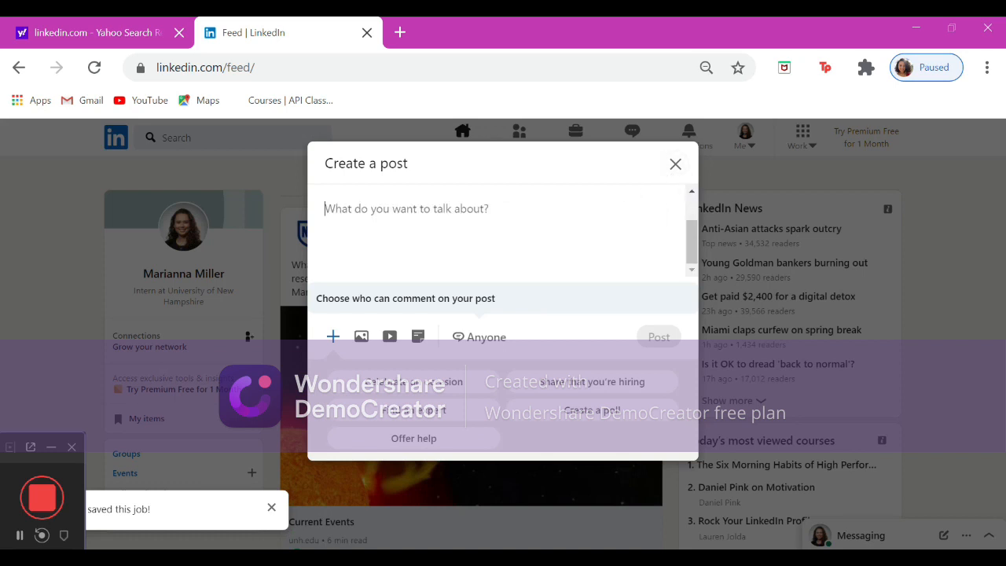
type("-intro")
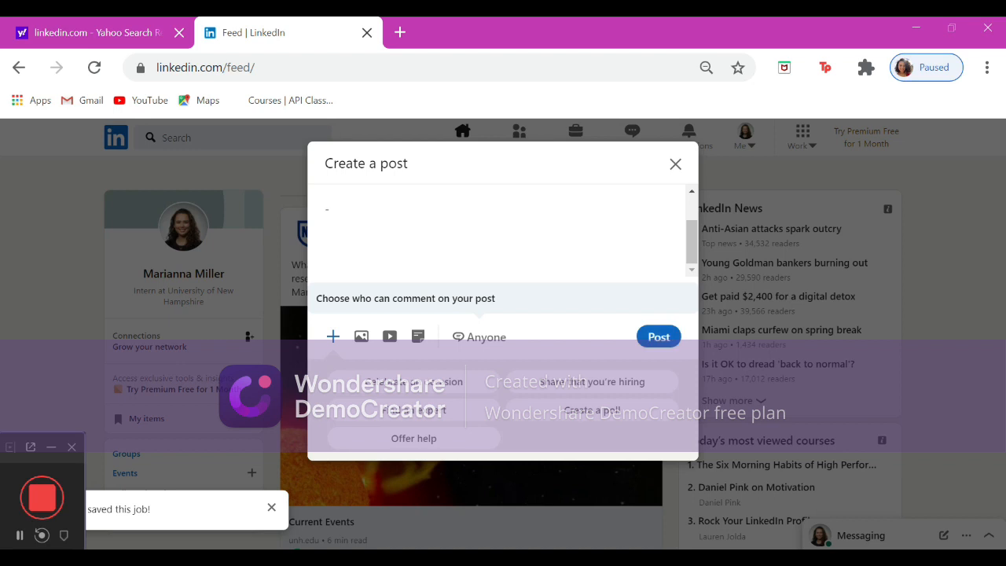
type("ducing your")
type("self")
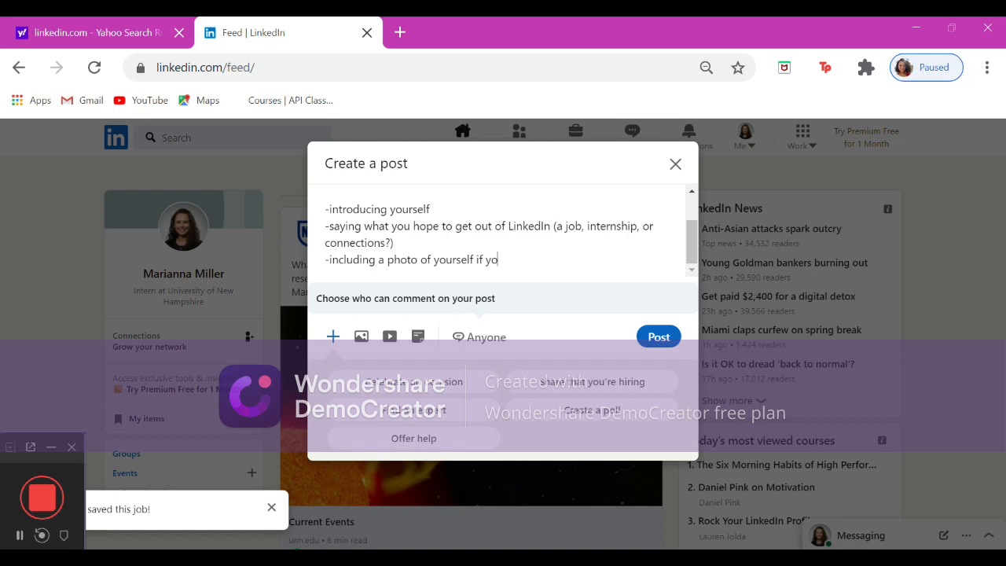
type("u want")
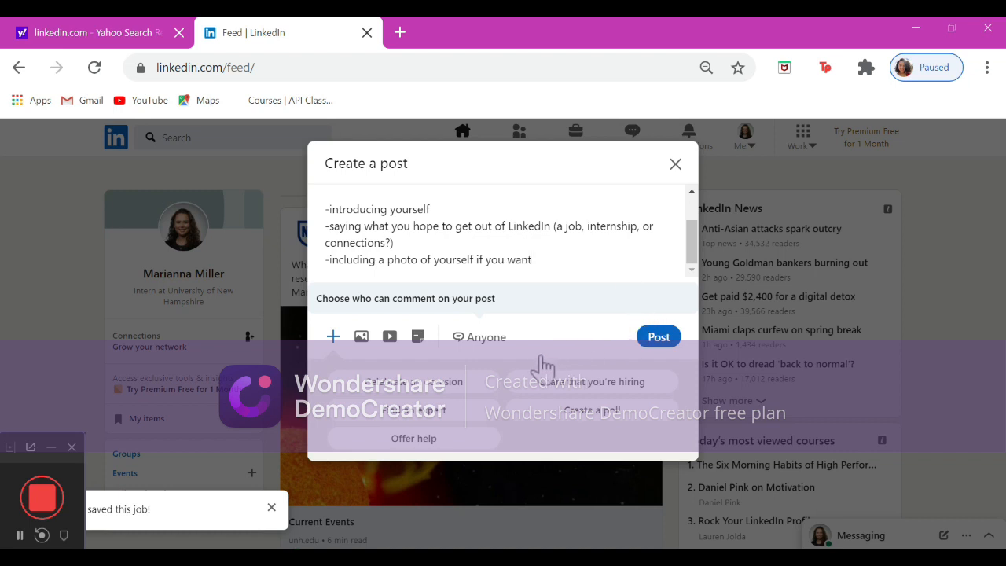
left_click(653, 346)
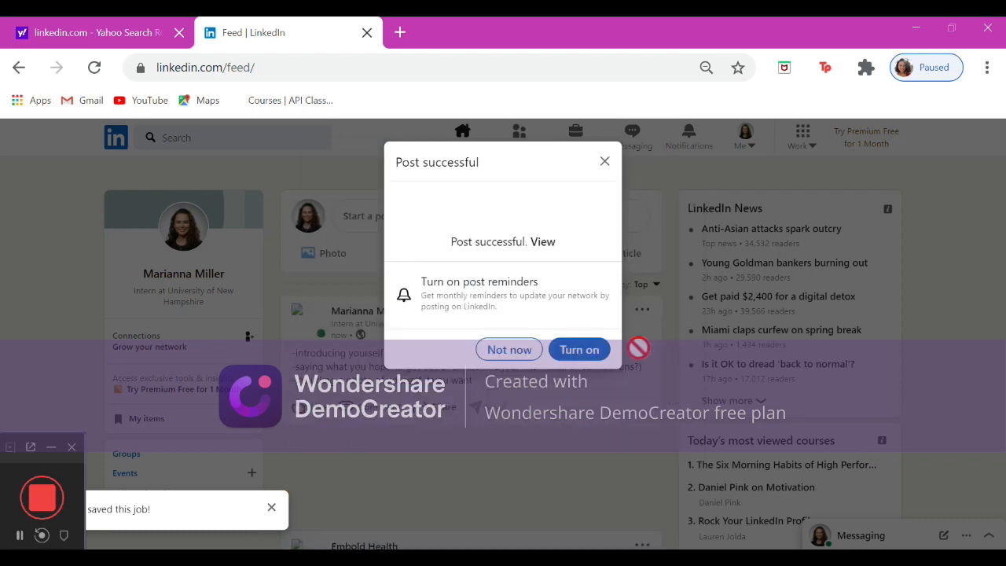
left_click(509, 350)
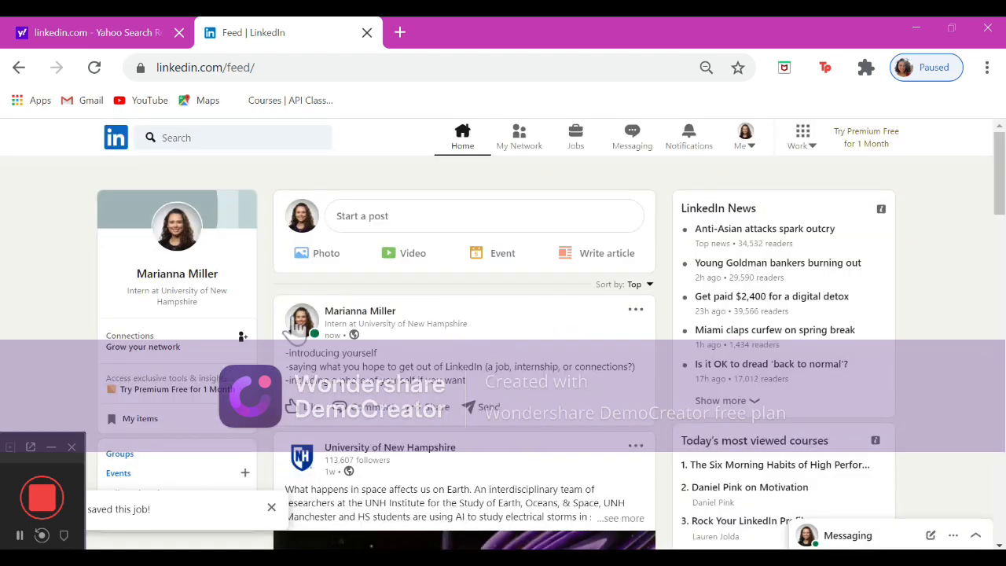